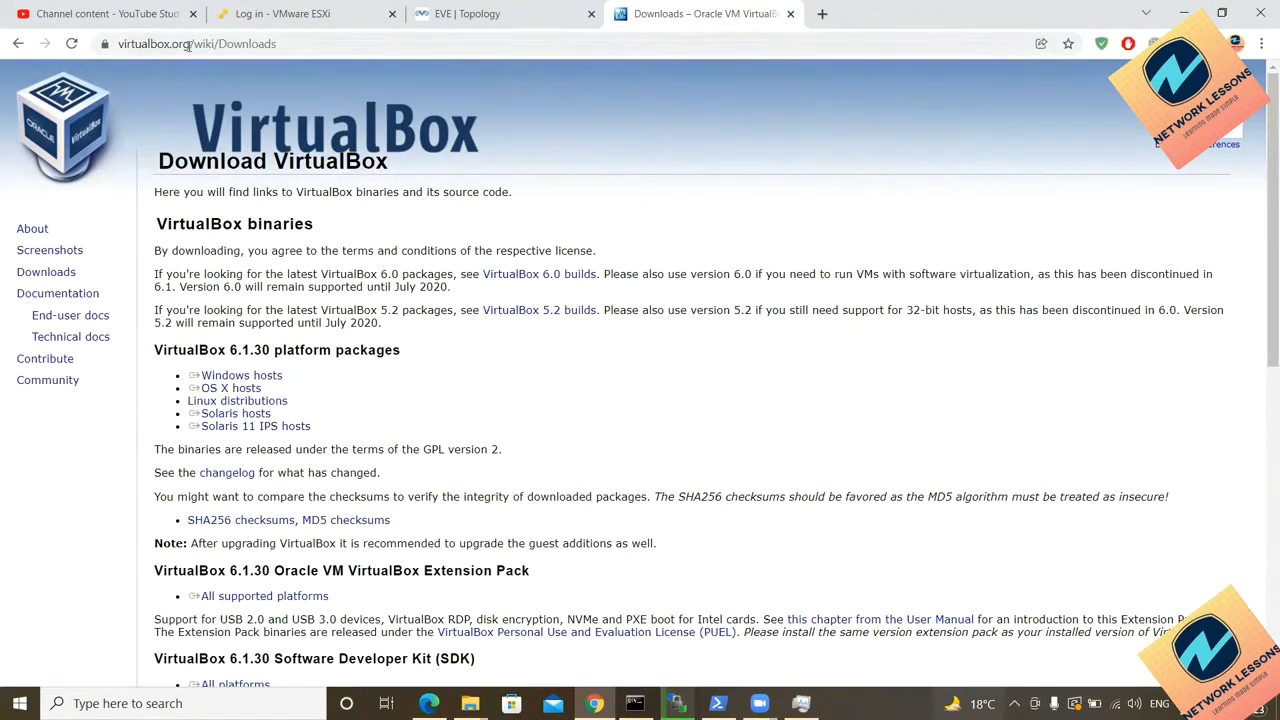
Step: Start downloading the VirtualBox 6.1.30 Windows hosts installer from virtualbox.org's Downloads page
{"action": "left_click", "coordinate": [121, 48]}
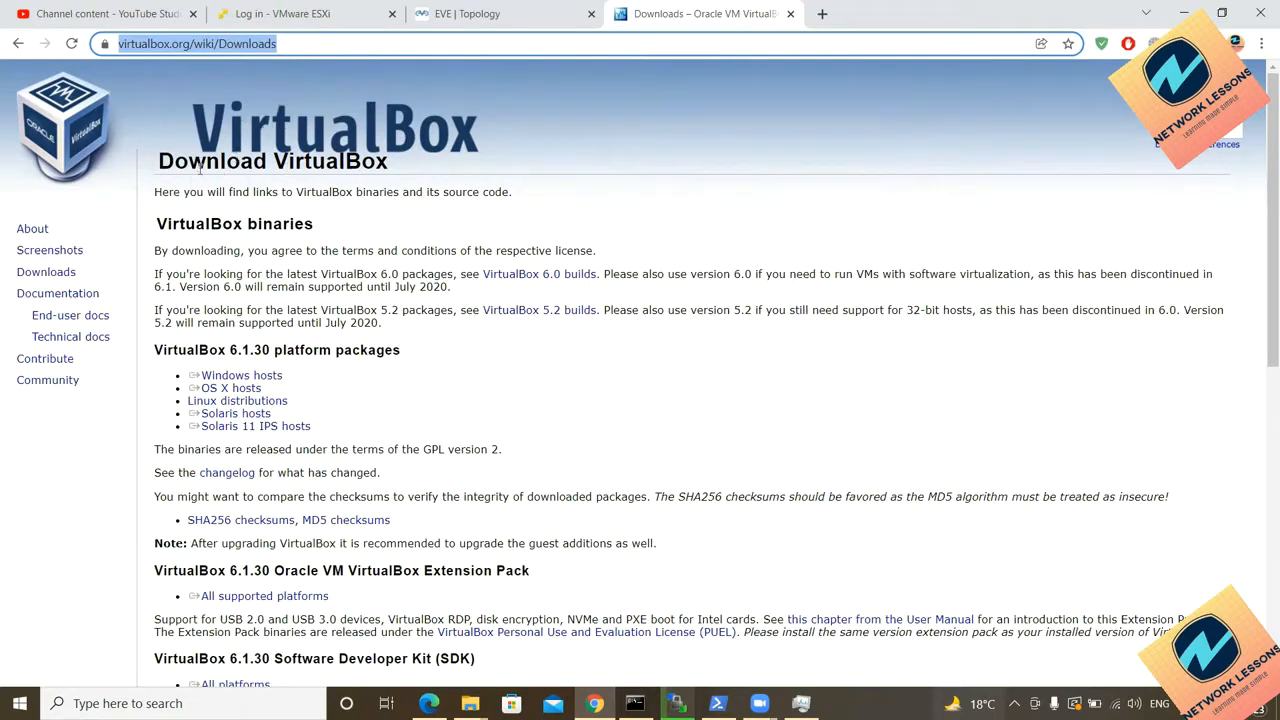
{"action": "triple_click", "coordinate": [240, 374]}
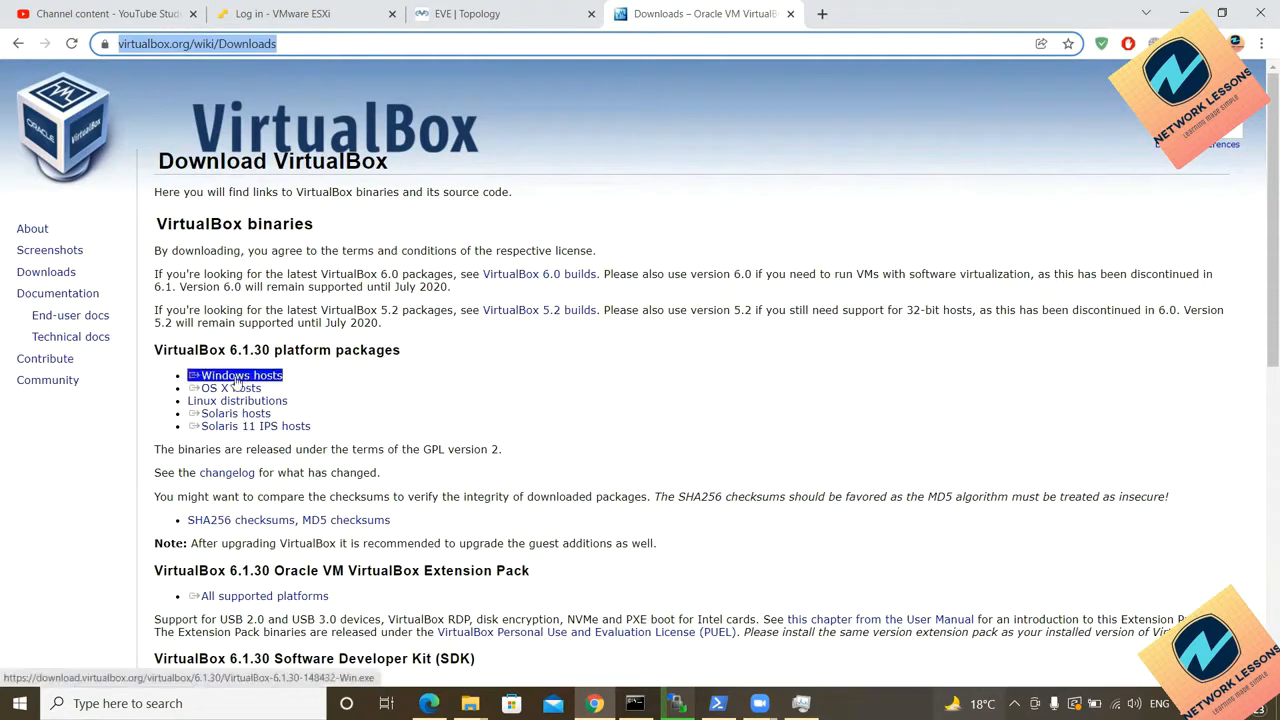
{"action": "left_click", "coordinate": [237, 378]}
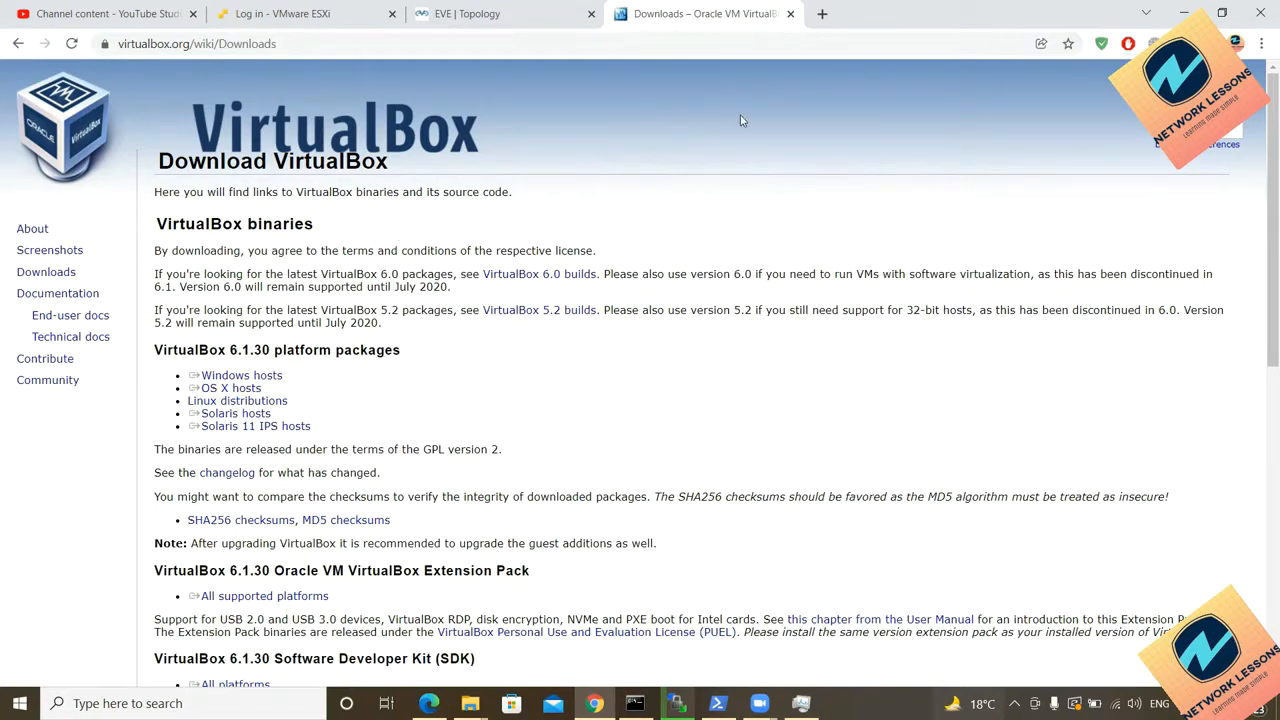
{"action": "left_click", "coordinate": [1262, 43]}
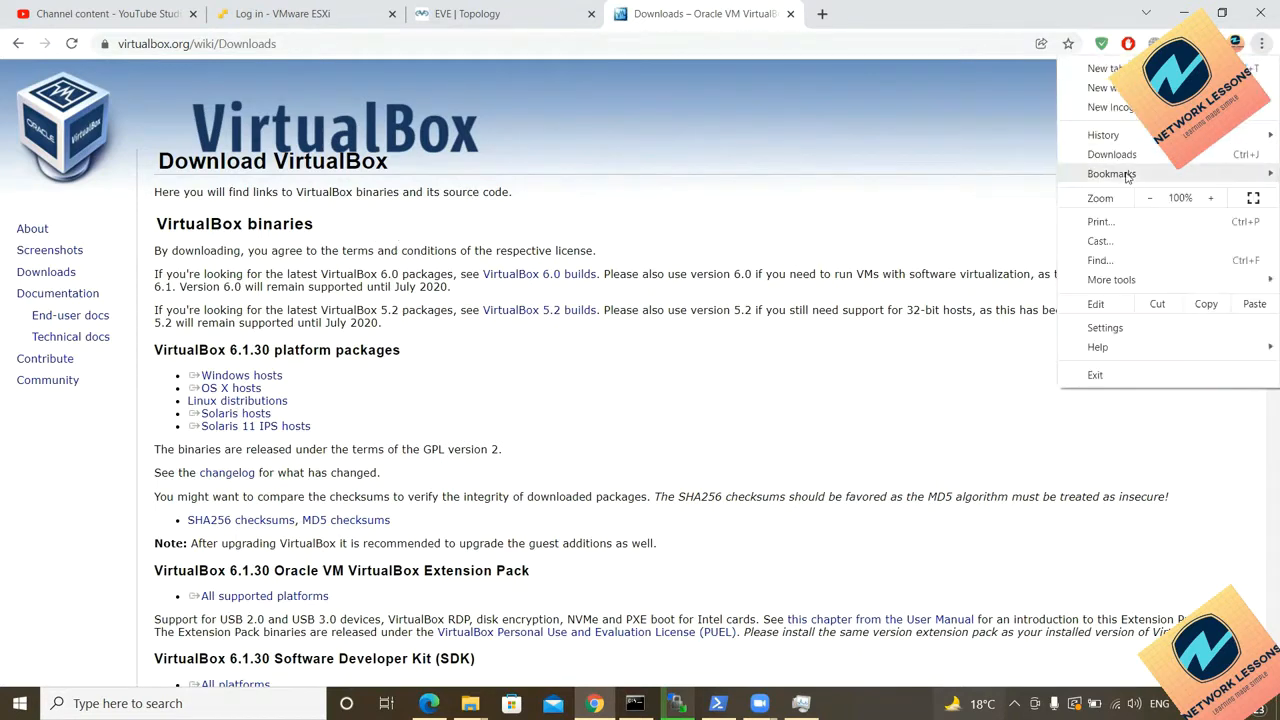
Step: Remove the duplicate VirtualBox (1) download task and delete its file in Chrono
{"action": "left_click", "coordinate": [1128, 152]}
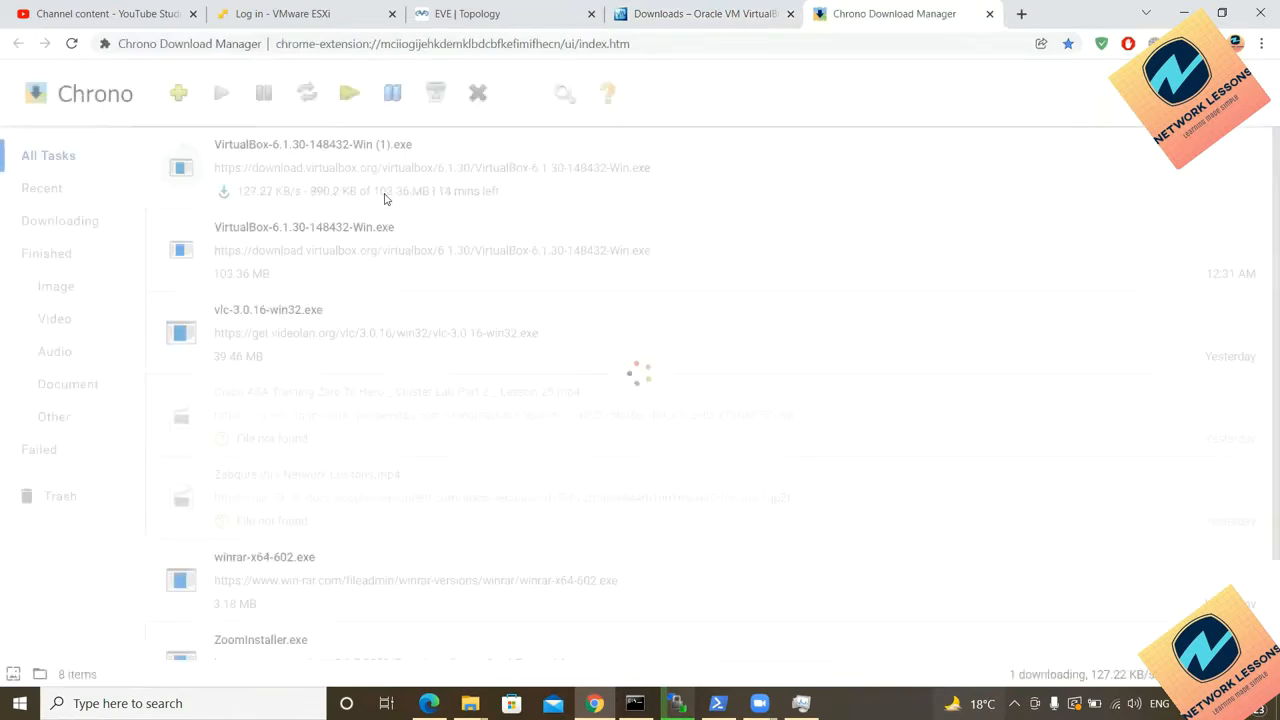
{"action": "left_click", "coordinate": [294, 182]}
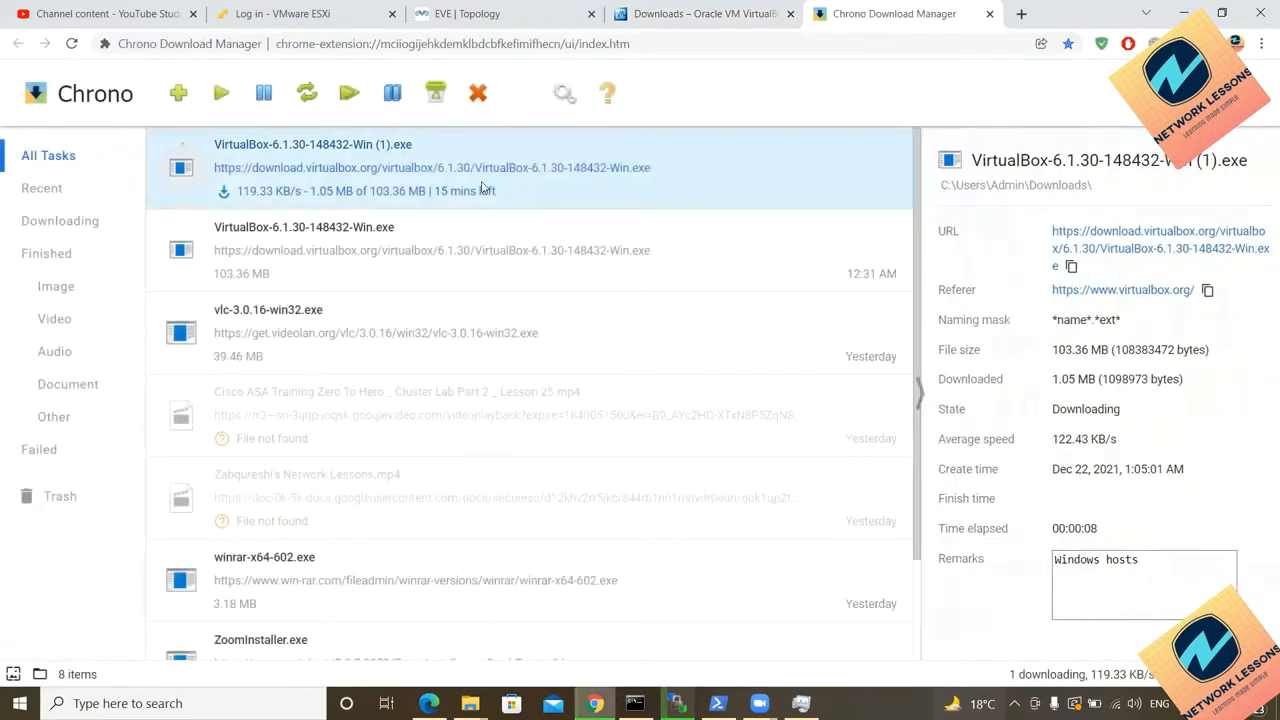
{"action": "left_click", "coordinate": [481, 95]}
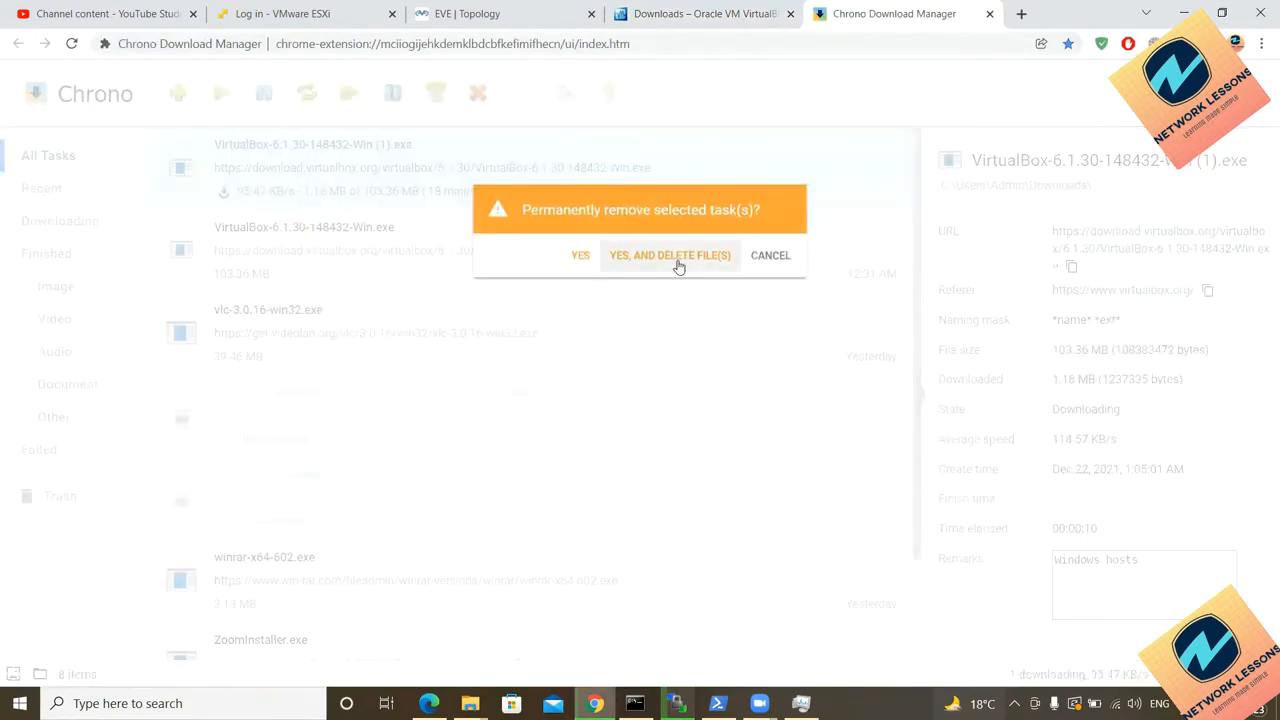
{"action": "left_click", "coordinate": [677, 263]}
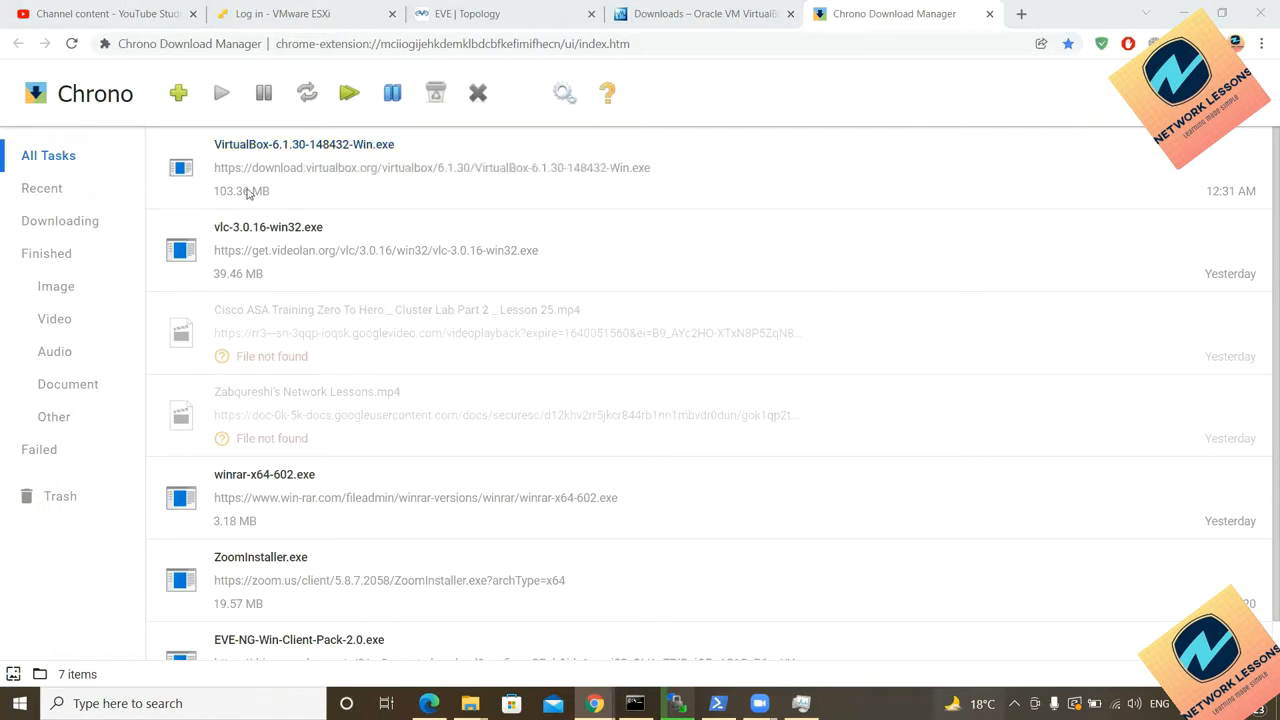
Step: Launch VirtualBox-6.1.30-148432-Win.exe and let it run past SmartScreen
{"action": "double_click", "coordinate": [306, 168]}
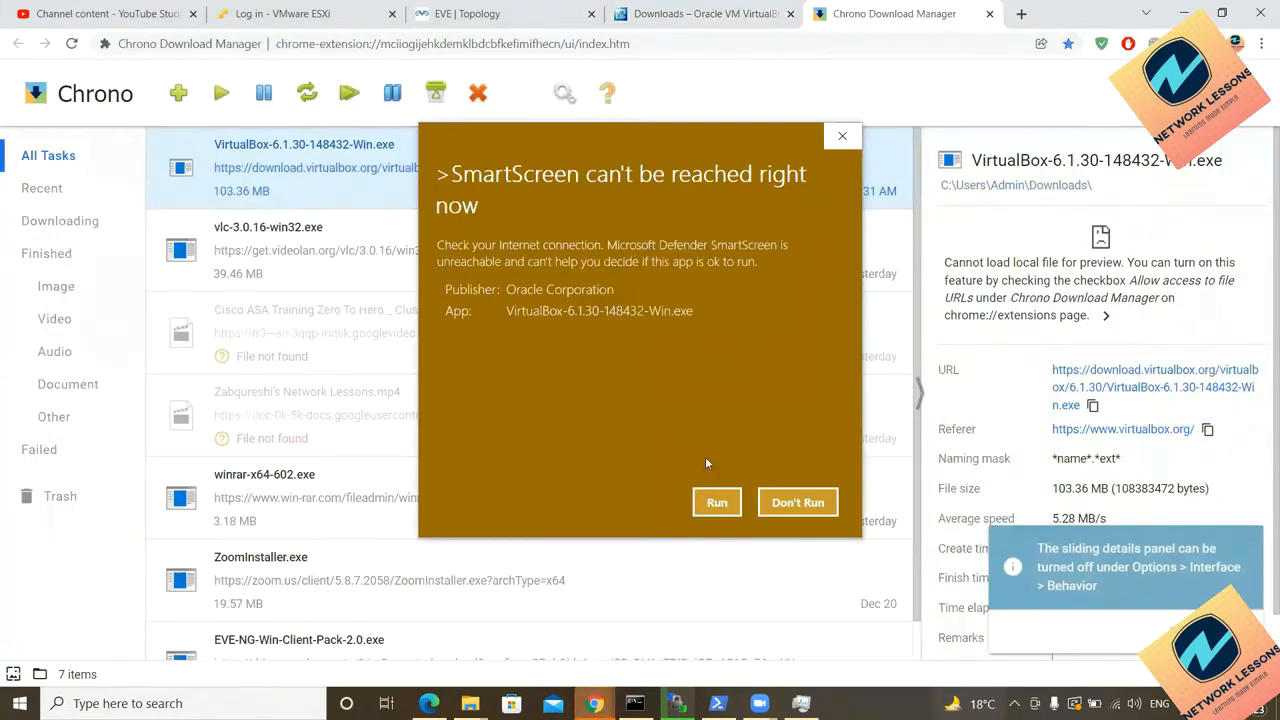
{"action": "left_click", "coordinate": [717, 502]}
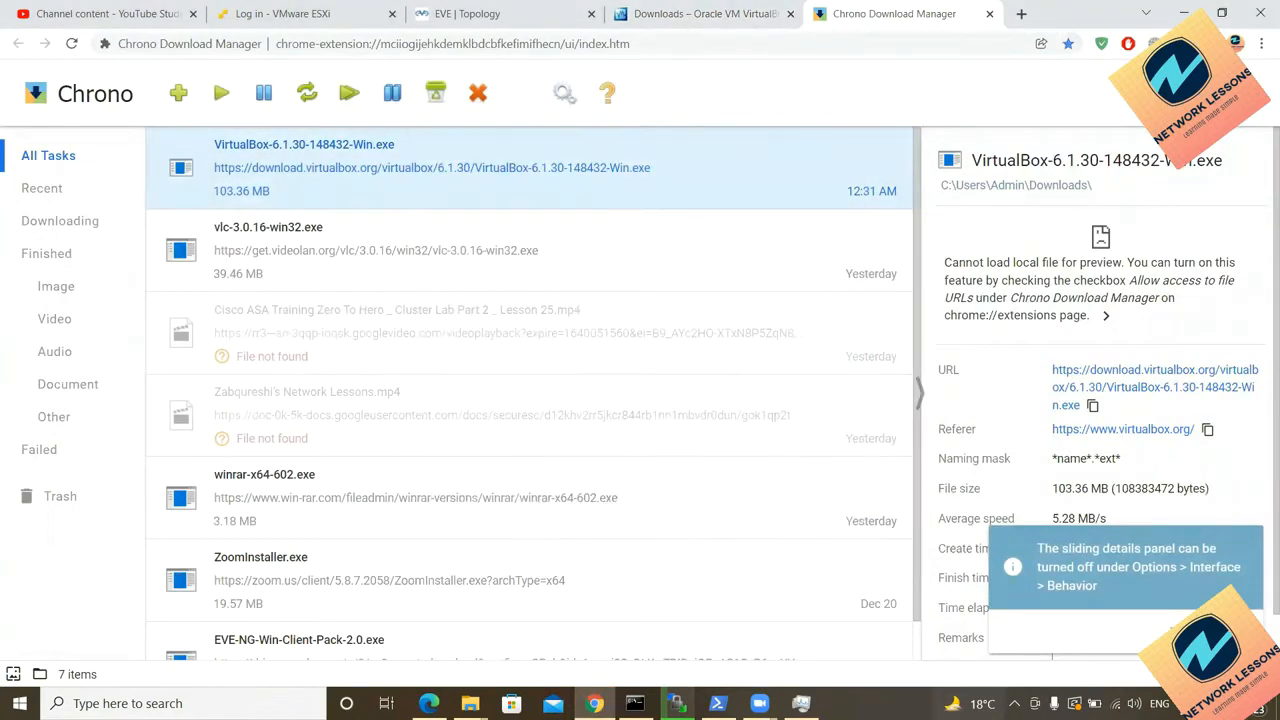
{"action": "left_click", "coordinate": [704, 14]}
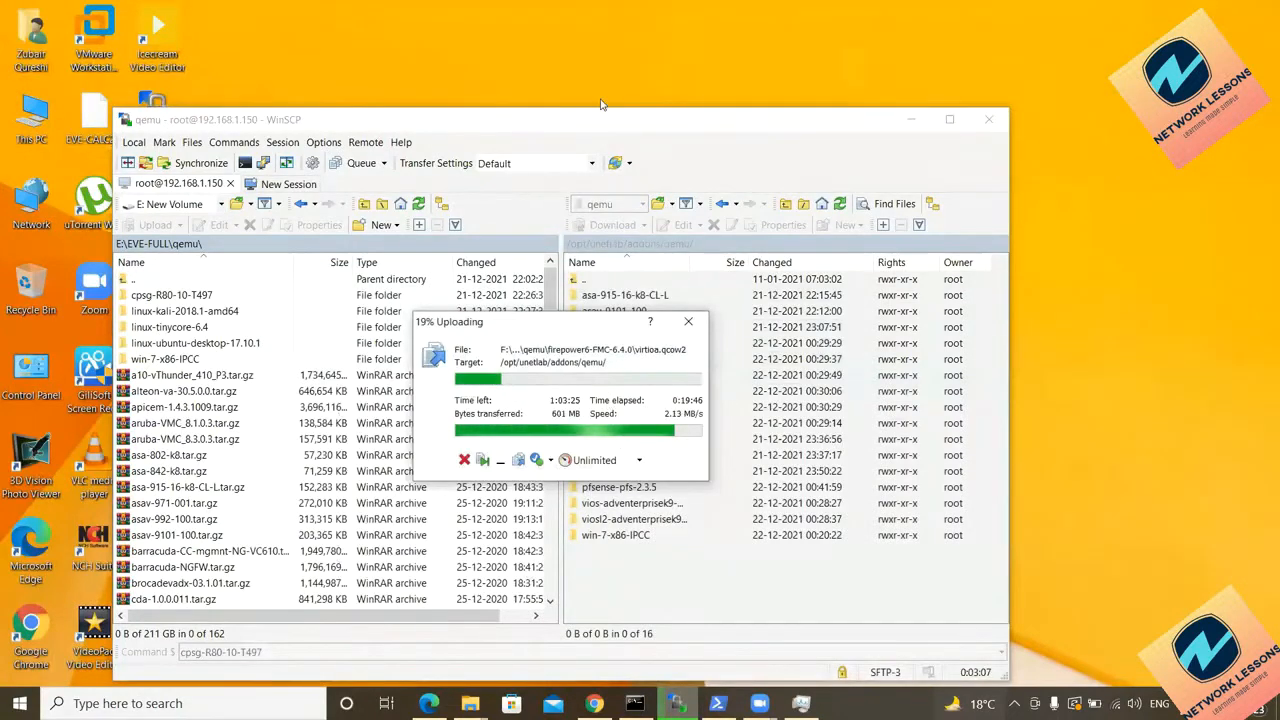
Step: Install VirtualBox 6.1.30 with default features and shortcuts, accepting the network reset warning
{"action": "left_click", "coordinate": [601, 101]}
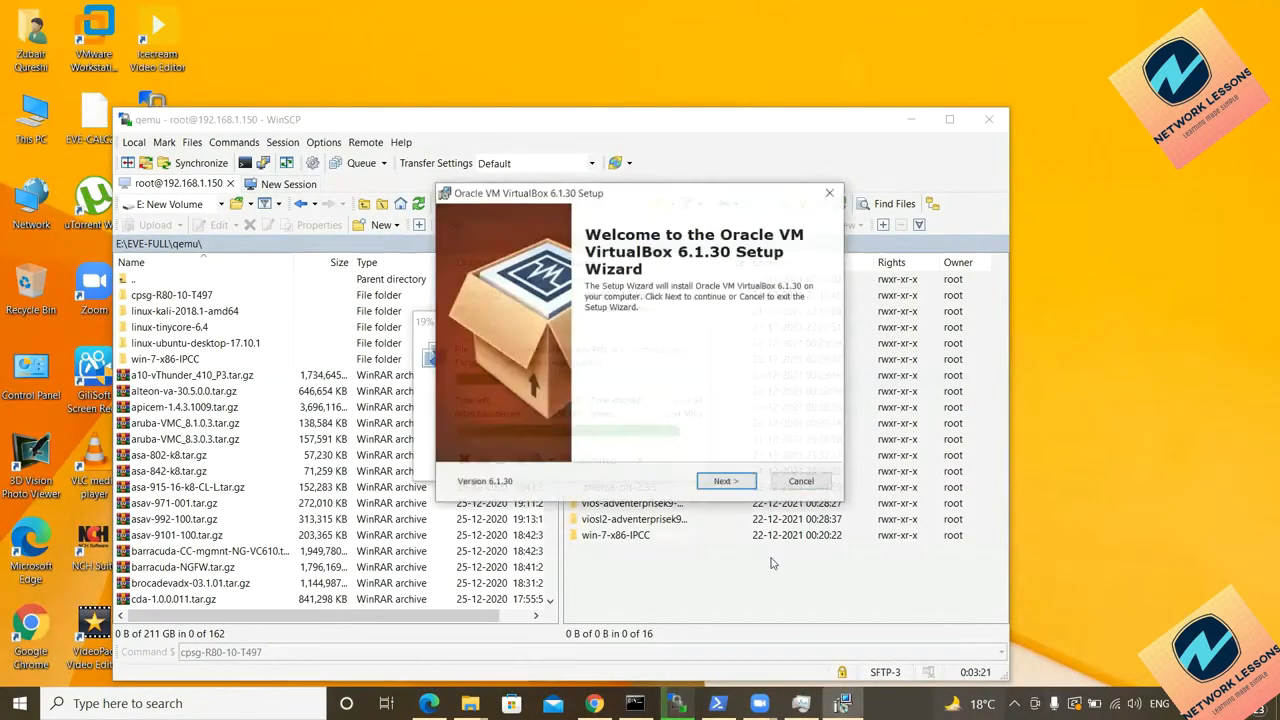
{"action": "left_click", "coordinate": [737, 484]}
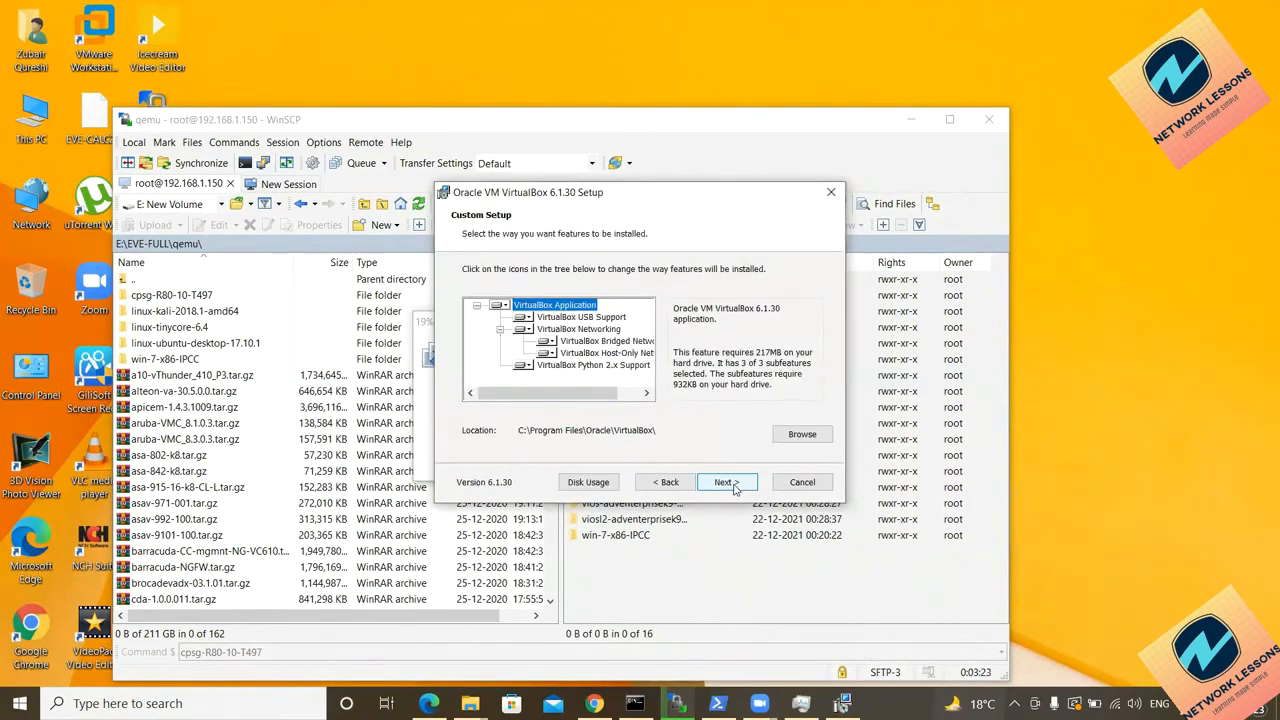
{"action": "left_click", "coordinate": [735, 484]}
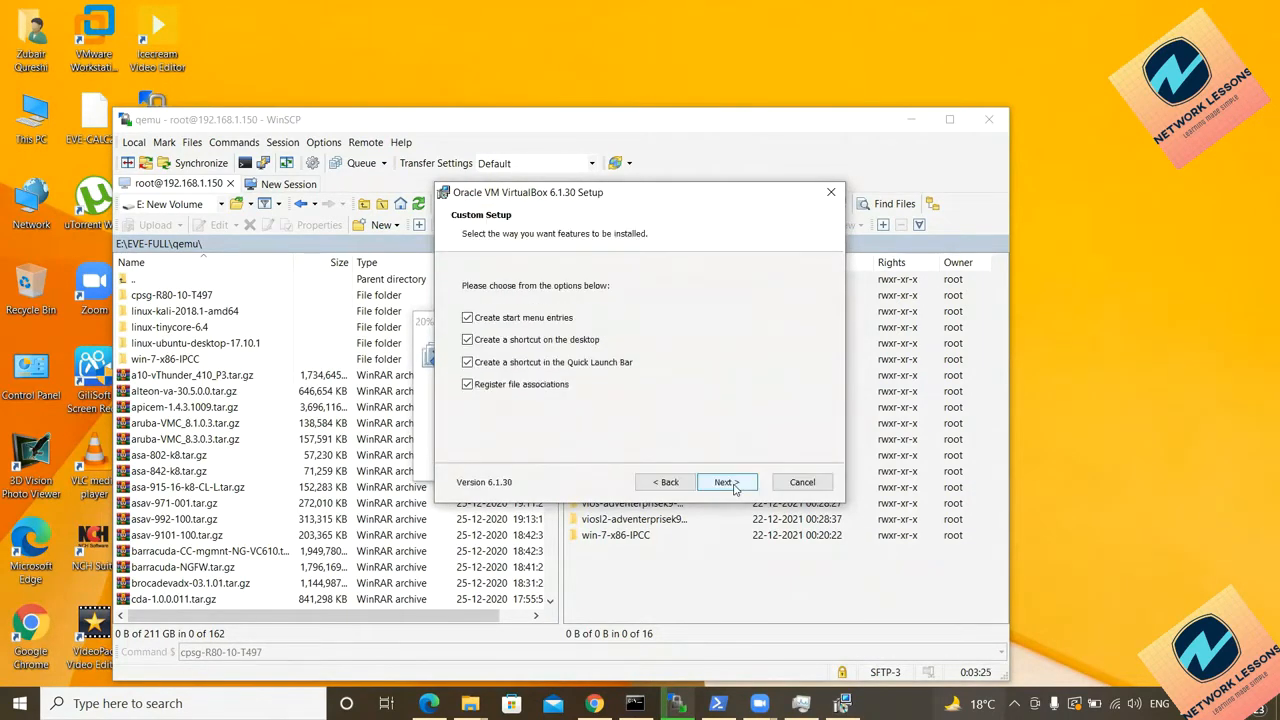
{"action": "left_click", "coordinate": [733, 486]}
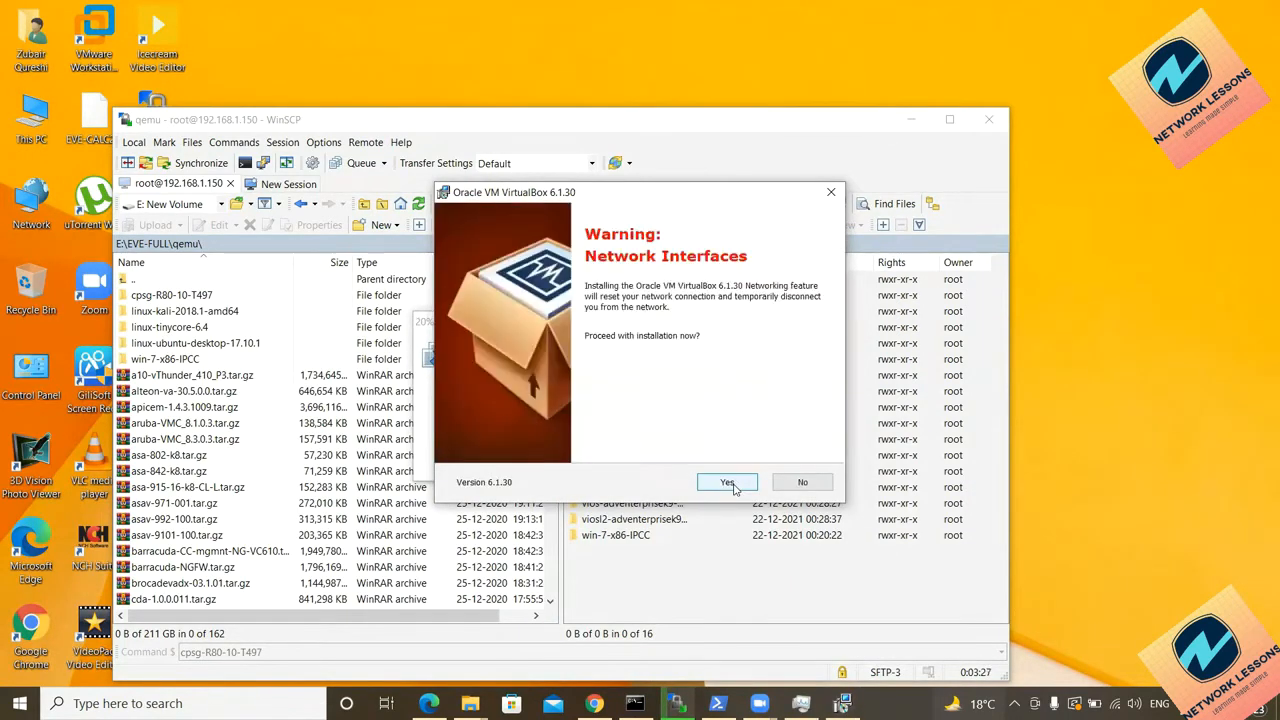
{"action": "left_click", "coordinate": [730, 484]}
{"action": "left_click", "coordinate": [727, 483]}
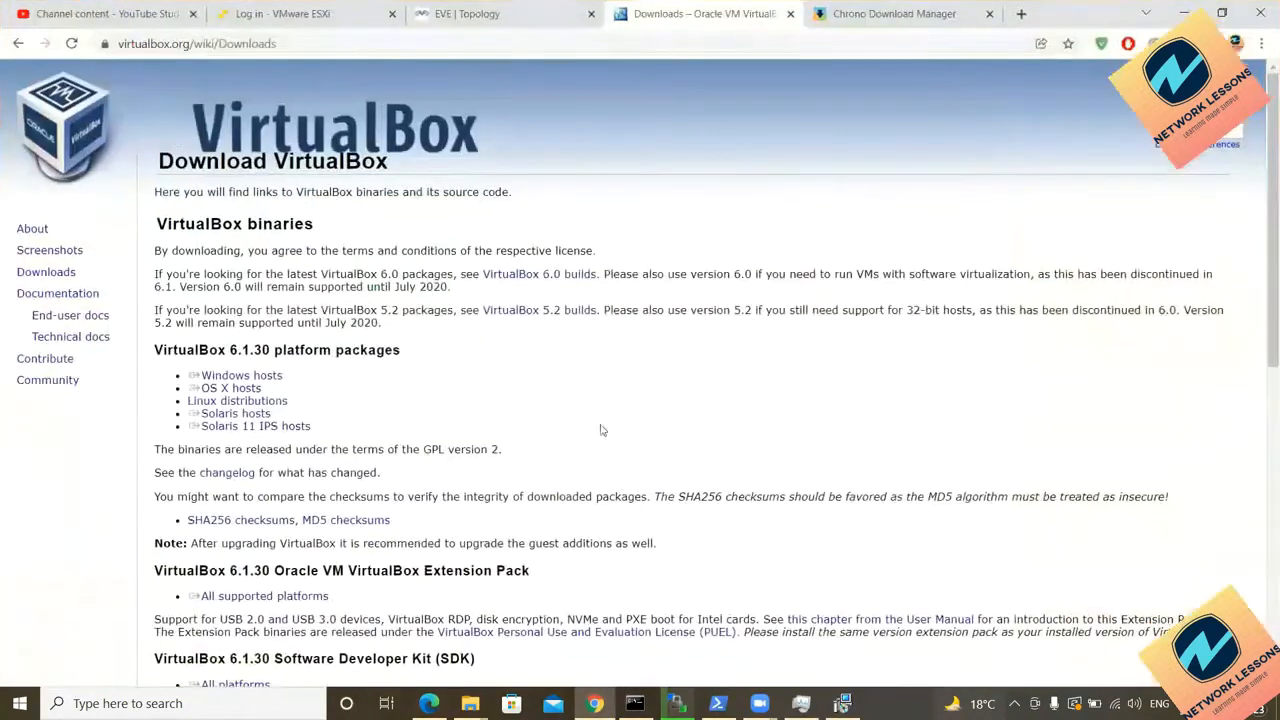
Step: Search Google for 'ubuntu 18.04 iso download 64-bit', allowing the Oracle USB driver install
{"action": "left_click", "coordinate": [858, 15]}
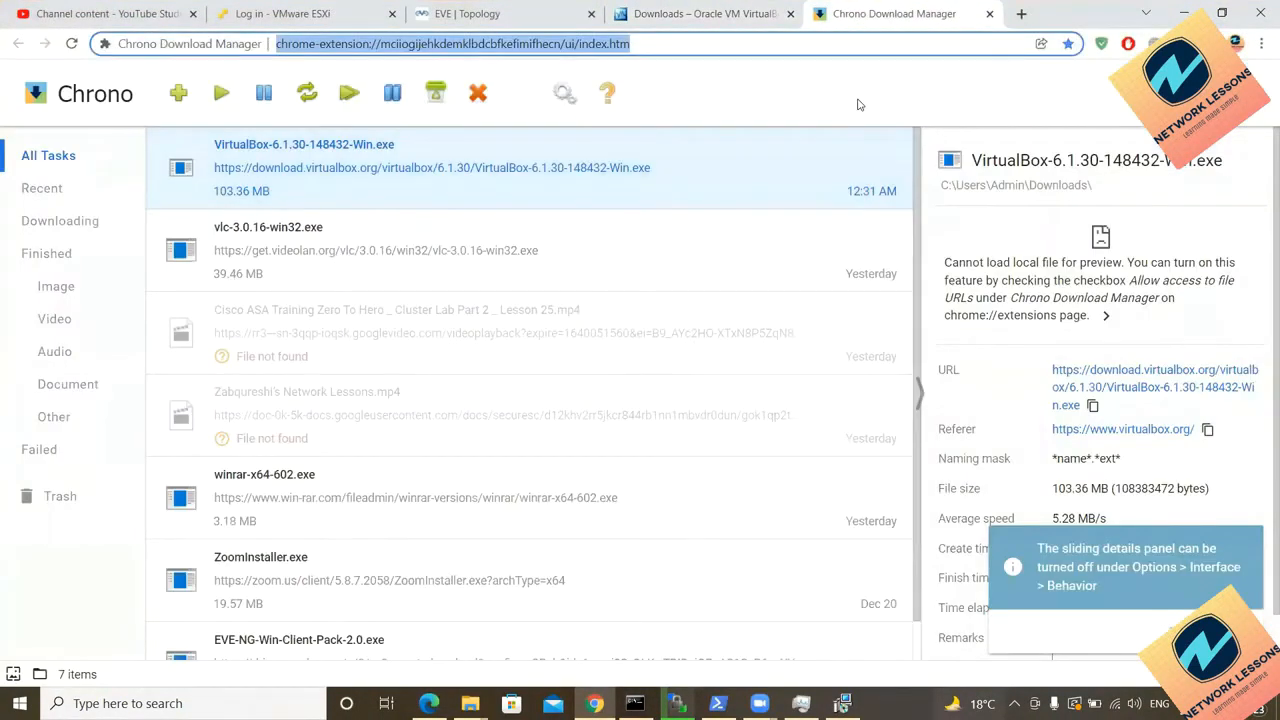
{"action": "type", "text": "google"}
{"action": "key", "text": "Return"}
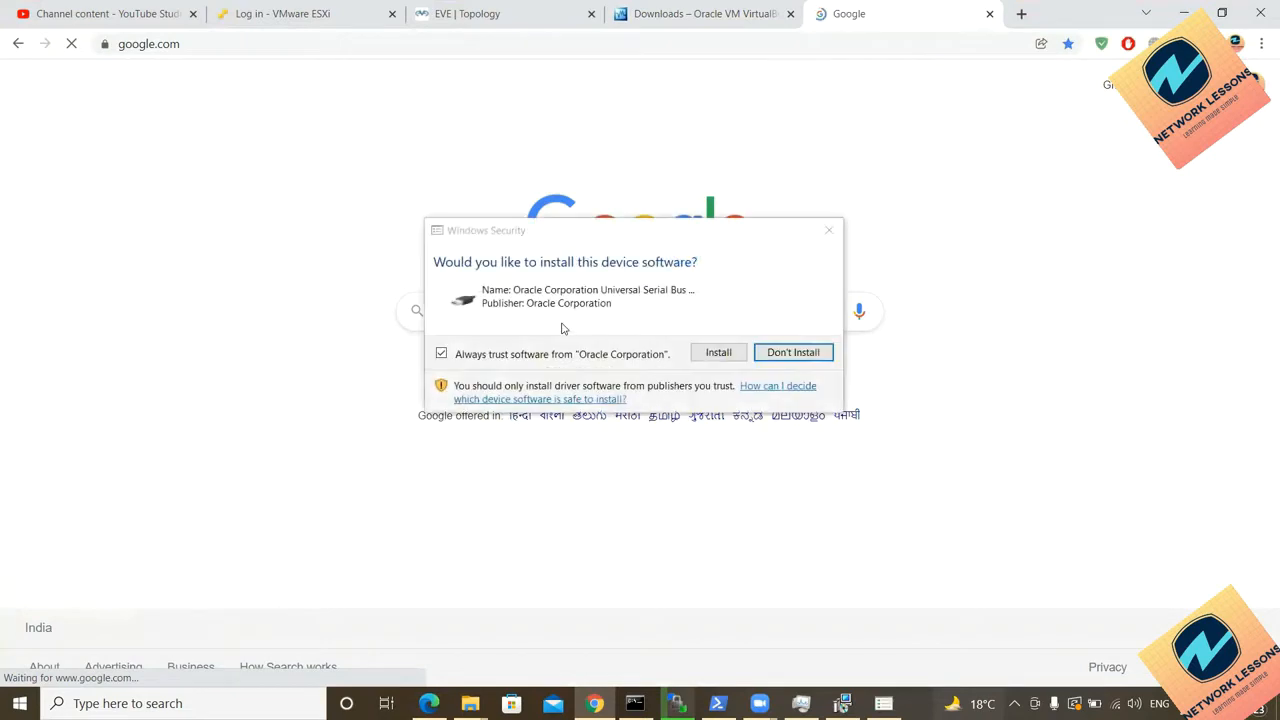
{"action": "type", "text": "ubuntu"}
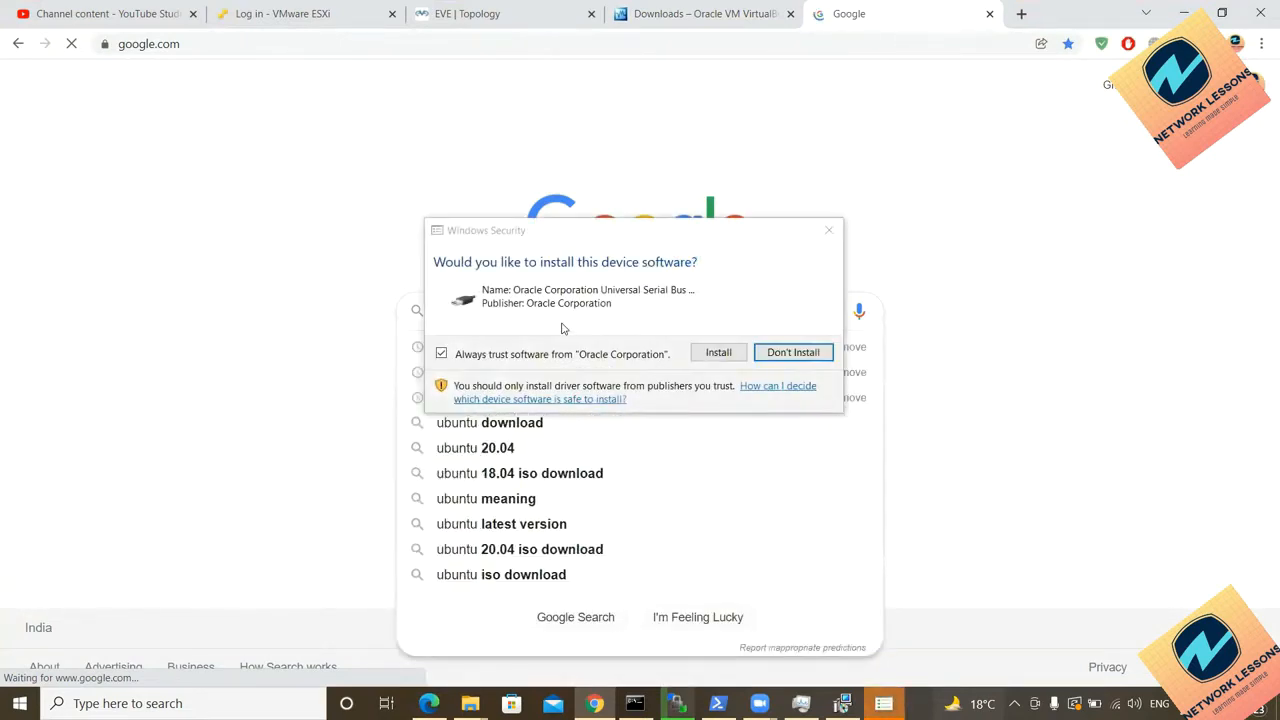
{"action": "left_click", "coordinate": [724, 355]}
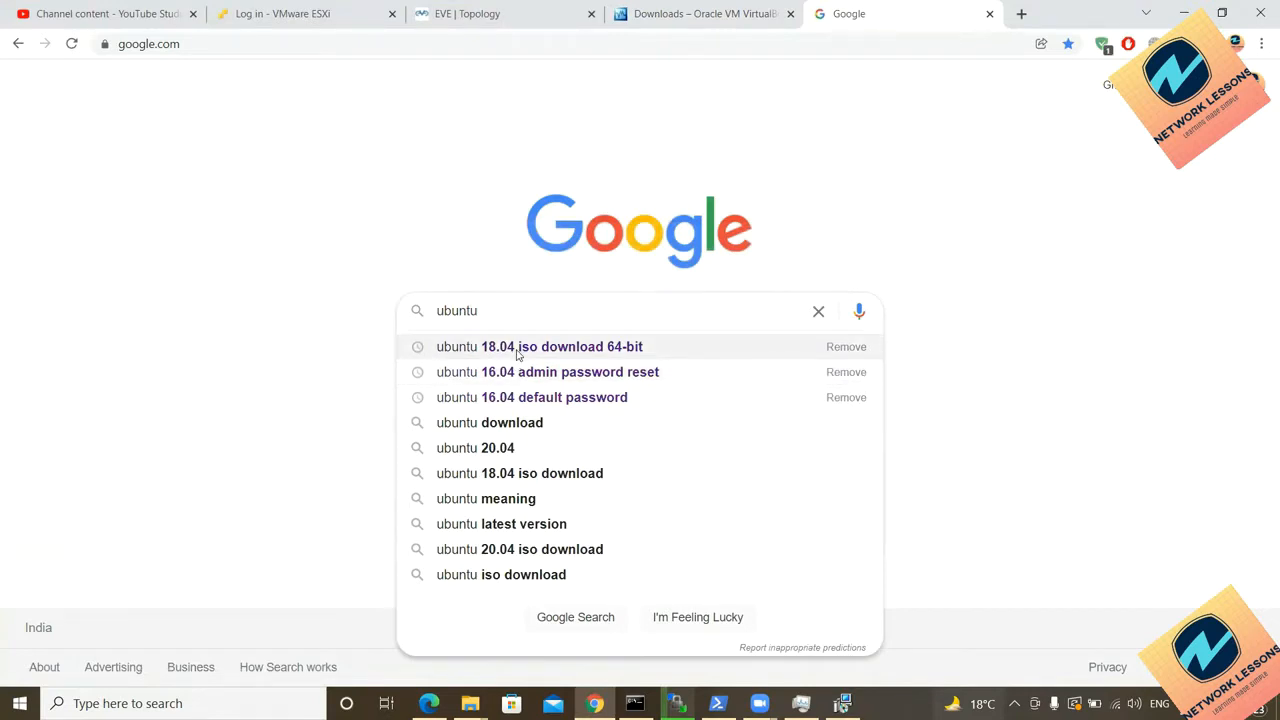
{"action": "left_click", "coordinate": [518, 348]}
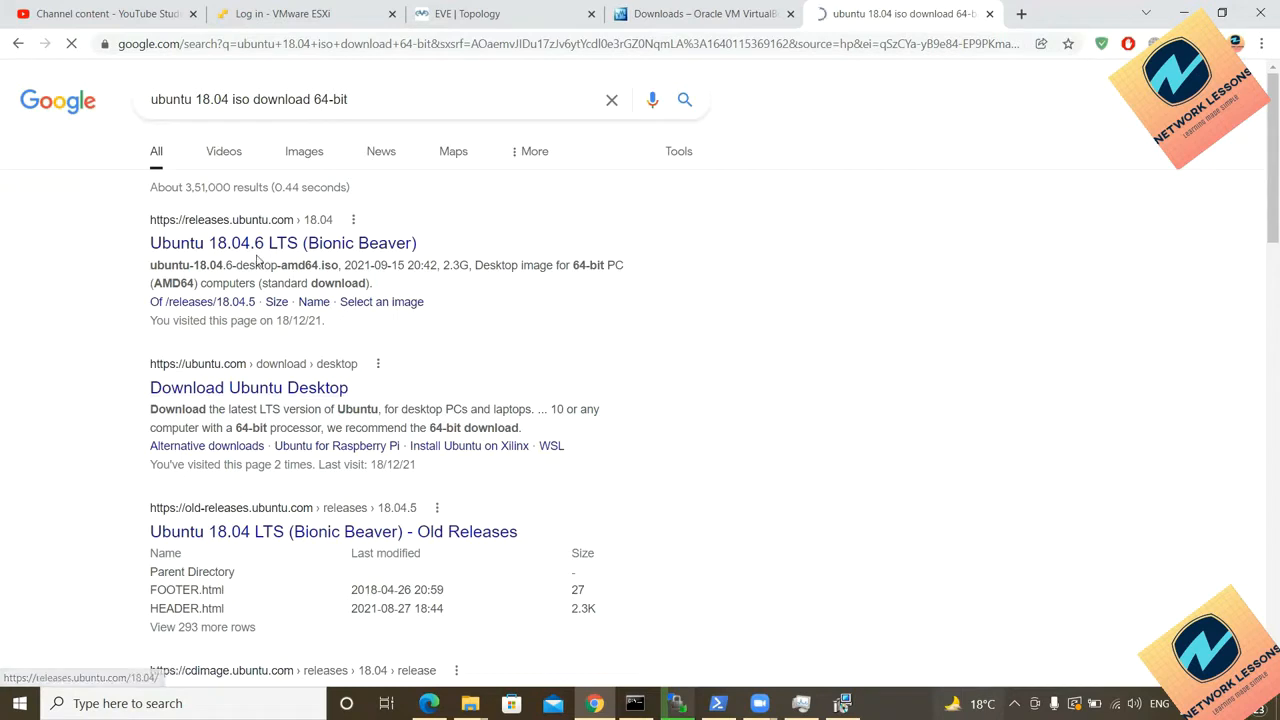
Step: Try the Download Ubuntu Desktop result in a new tab and close the unreachable page
{"action": "middle_click", "coordinate": [255, 400]}
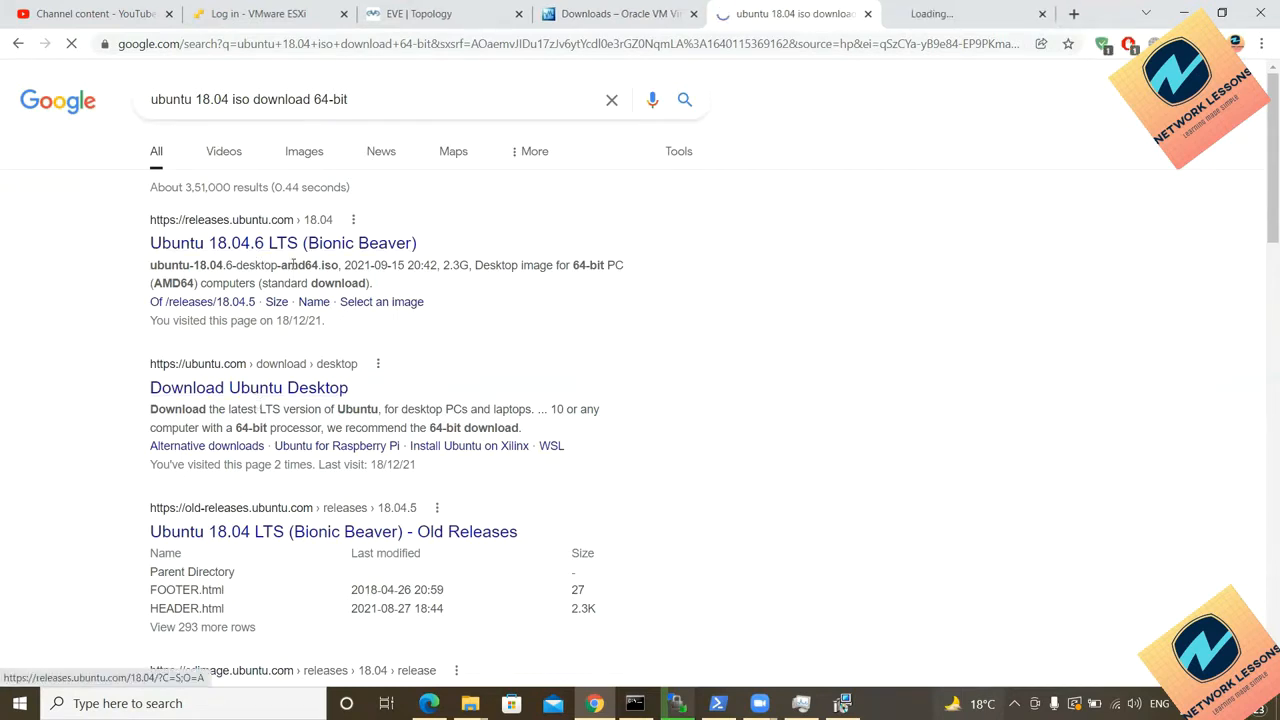
{"action": "key", "text": "ctrl+Tab"}
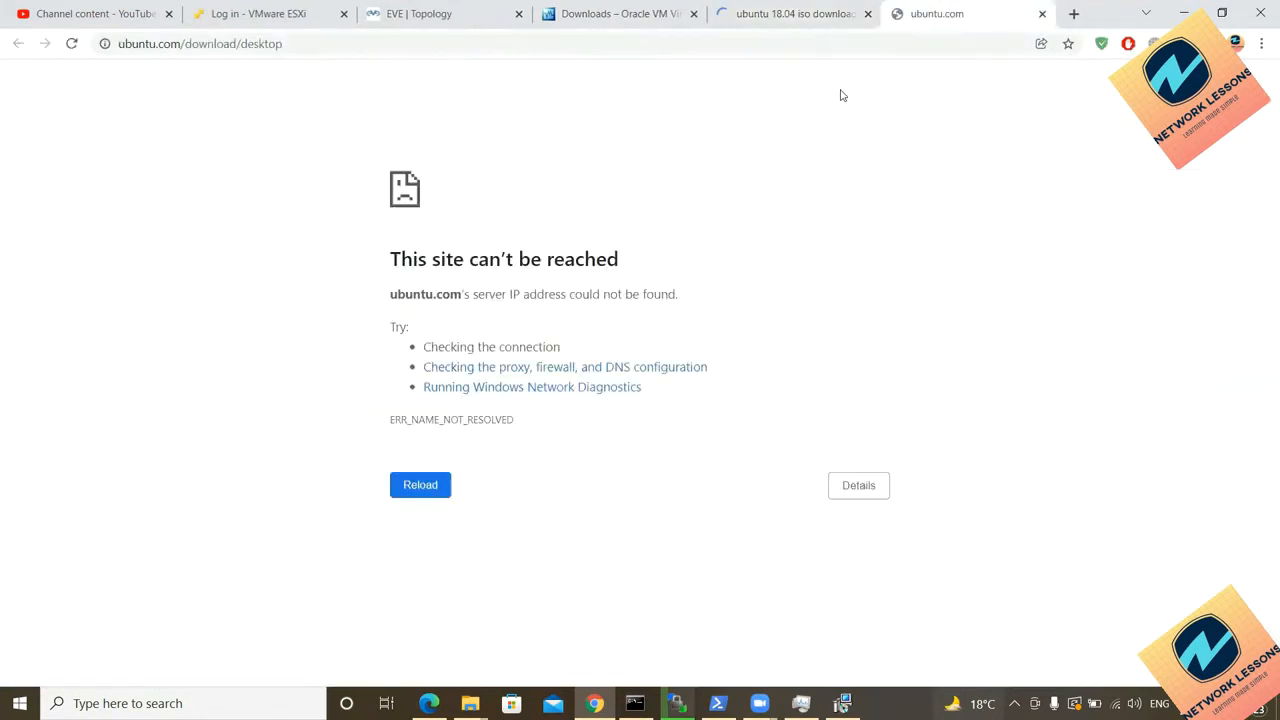
{"action": "left_click", "coordinate": [1044, 14]}
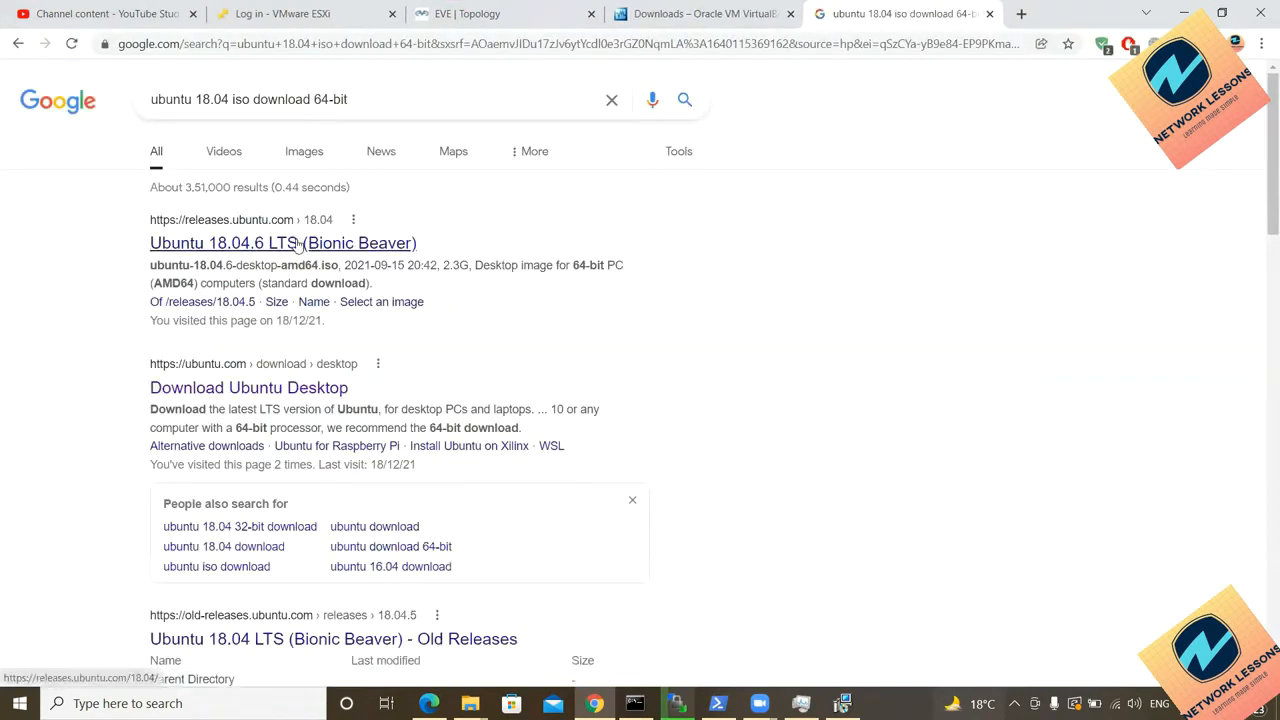
Step: Open the Ubuntu 18.04.6 LTS releases page and compare its Desktop and Server image sections
{"action": "middle_click", "coordinate": [300, 243]}
{"action": "key", "text": "ctrl+Tab"}
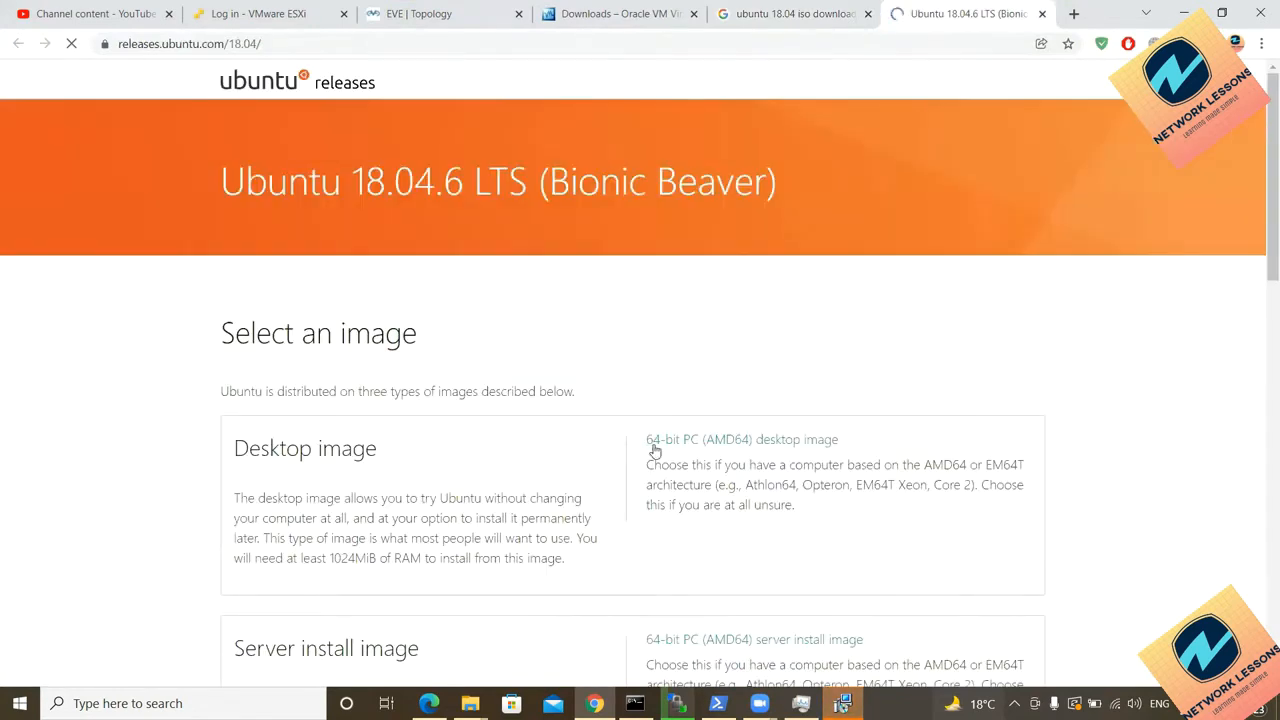
{"action": "scroll", "coordinate": [657, 450], "scroll_direction": "down", "scroll_amount": 2}
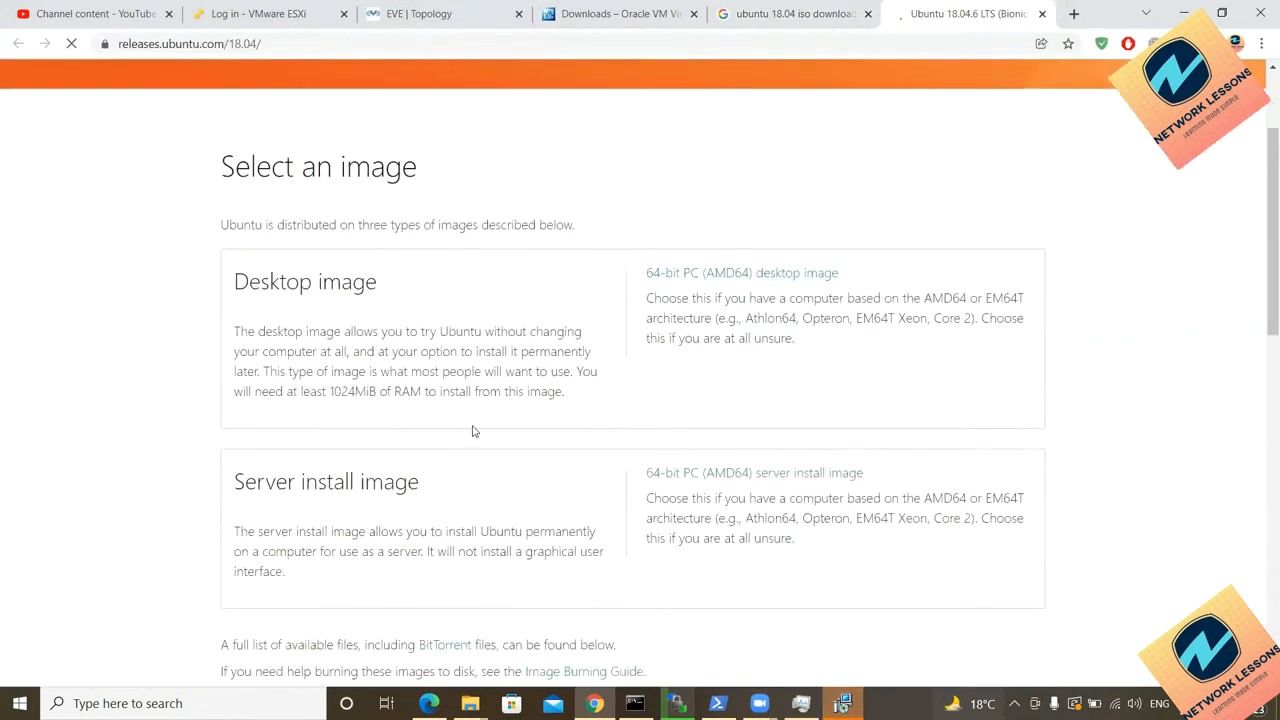
{"action": "left_click_drag", "start_coordinate": [262, 480], "coordinate": [243, 500]}
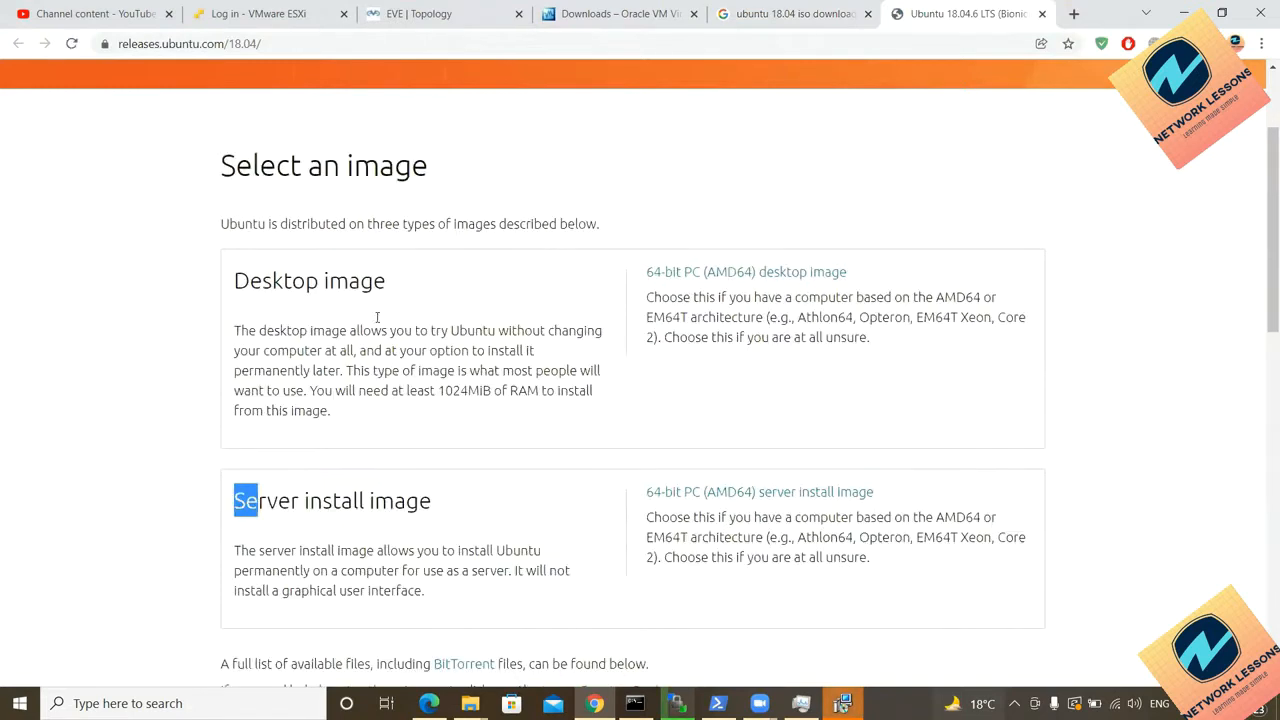
{"action": "left_click_drag", "start_coordinate": [443, 506], "coordinate": [243, 482]}
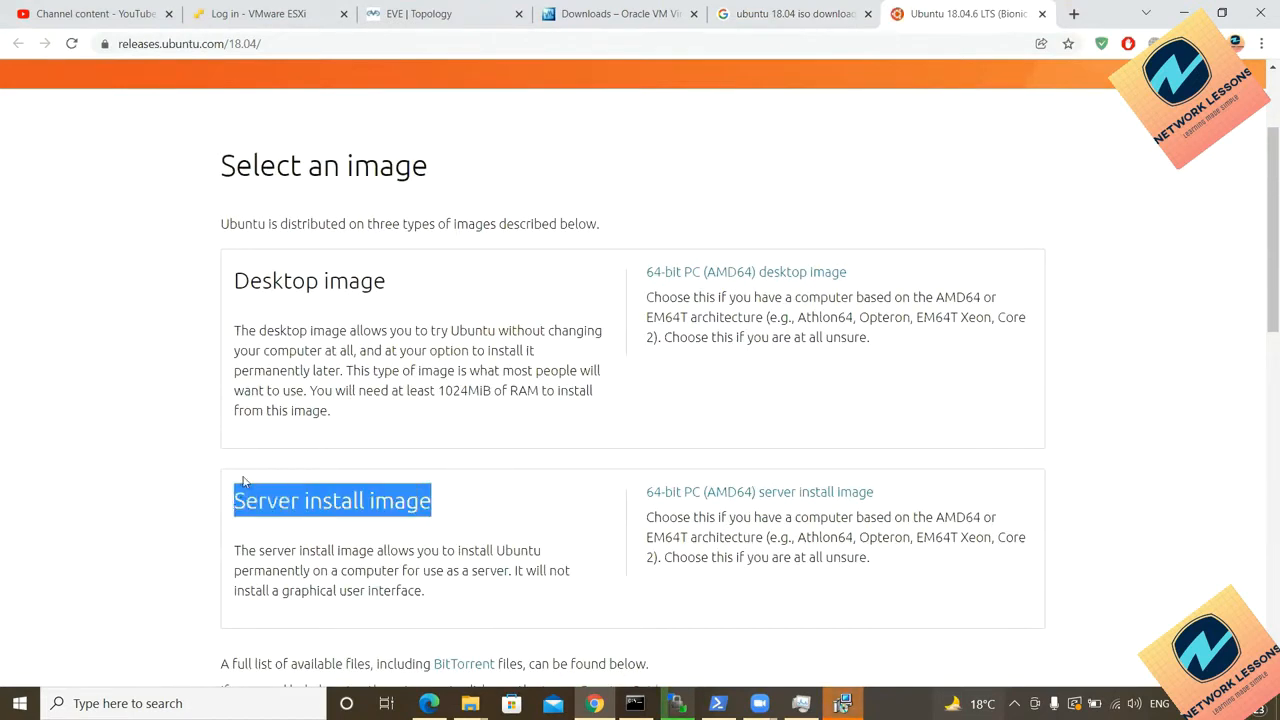
{"action": "left_click", "coordinate": [194, 300]}
{"action": "left_click_drag", "start_coordinate": [236, 284], "coordinate": [400, 289]}
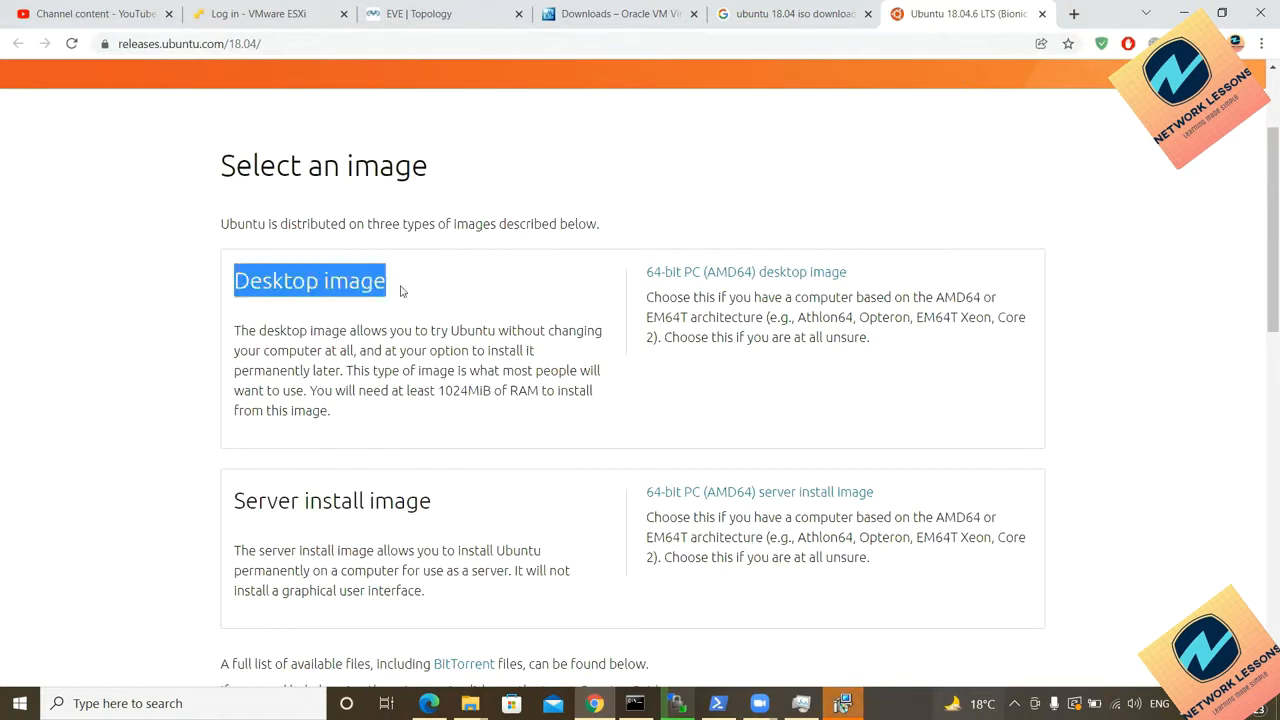
{"action": "left_click_drag", "start_coordinate": [234, 503], "coordinate": [437, 505]}
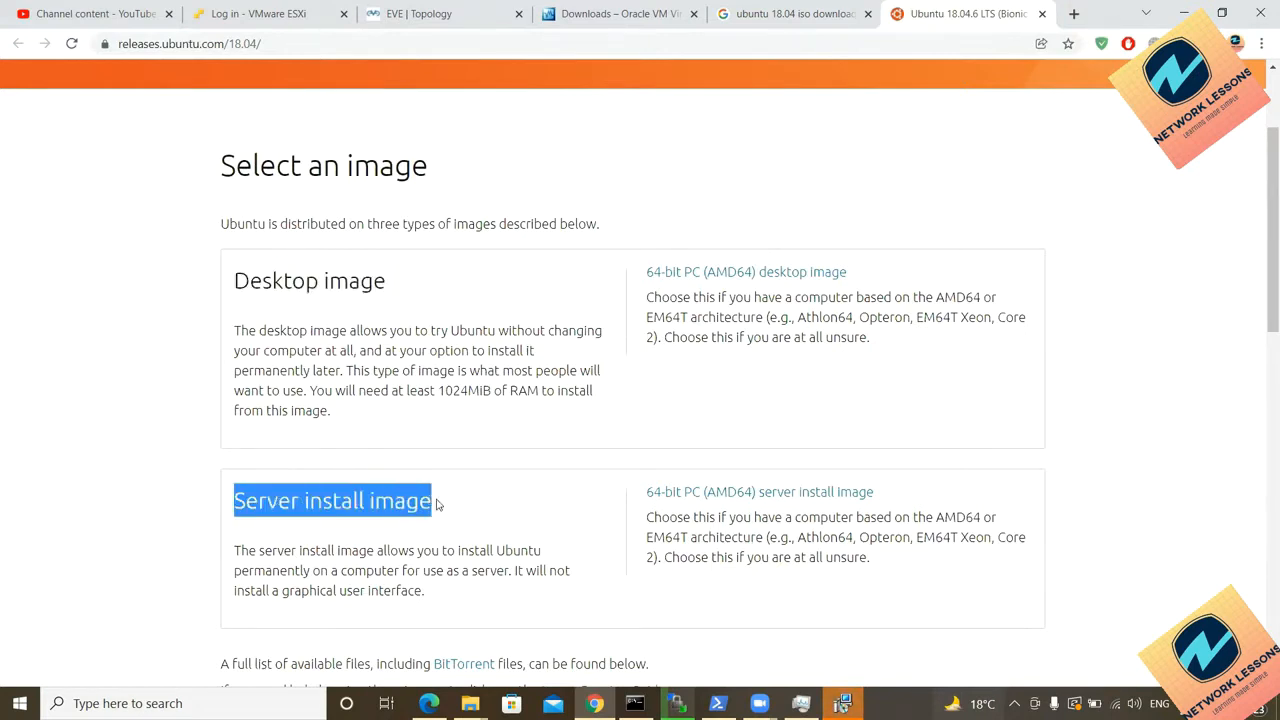
{"action": "left_click_drag", "start_coordinate": [398, 290], "coordinate": [240, 288]}
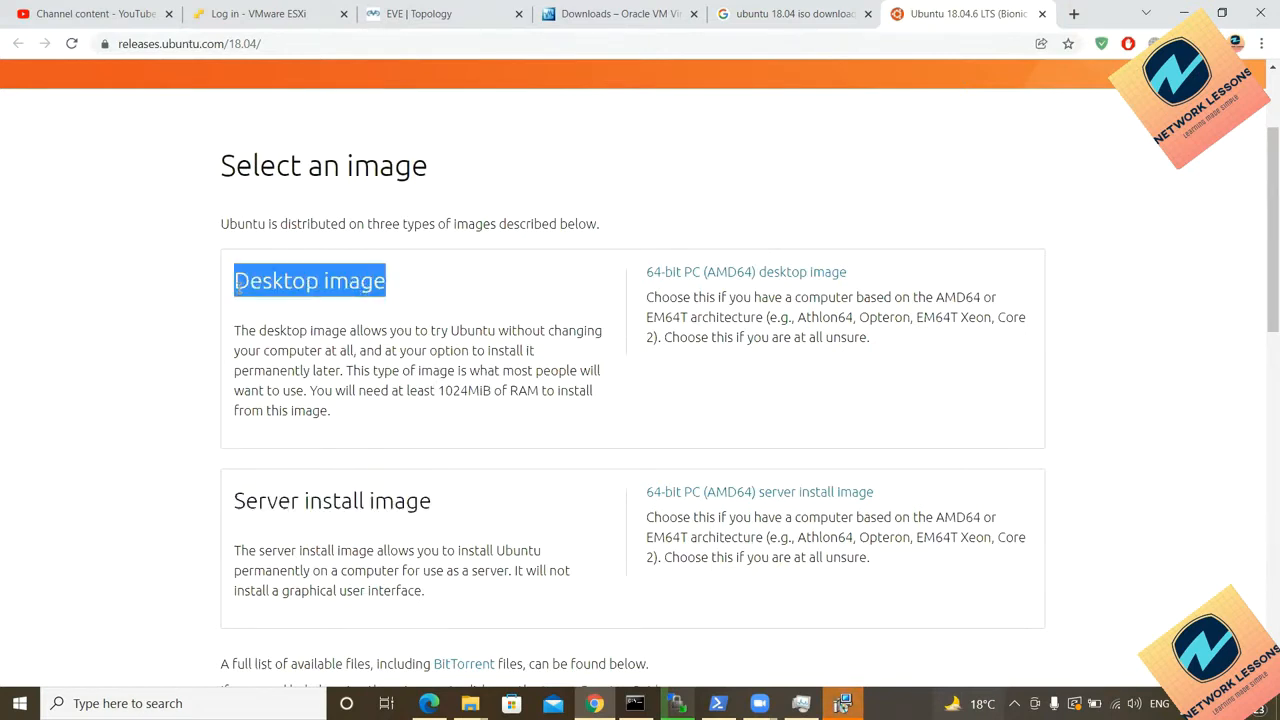
Step: Download the 64-bit PC (AMD64) desktop image, noting the server image lacks a GUI
{"action": "left_click", "coordinate": [677, 284]}
{"action": "scroll", "coordinate": [425, 567], "scroll_direction": "down", "scroll_amount": 1}
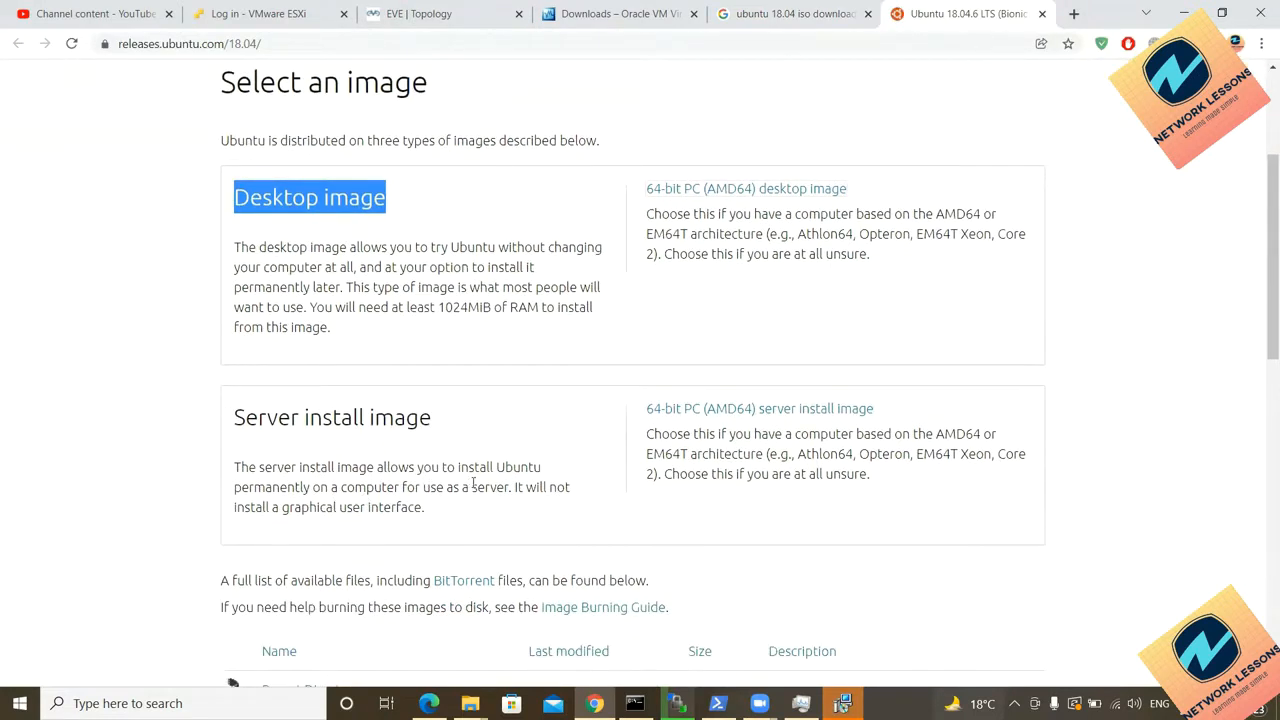
{"action": "left_click_drag", "start_coordinate": [509, 486], "coordinate": [403, 531]}
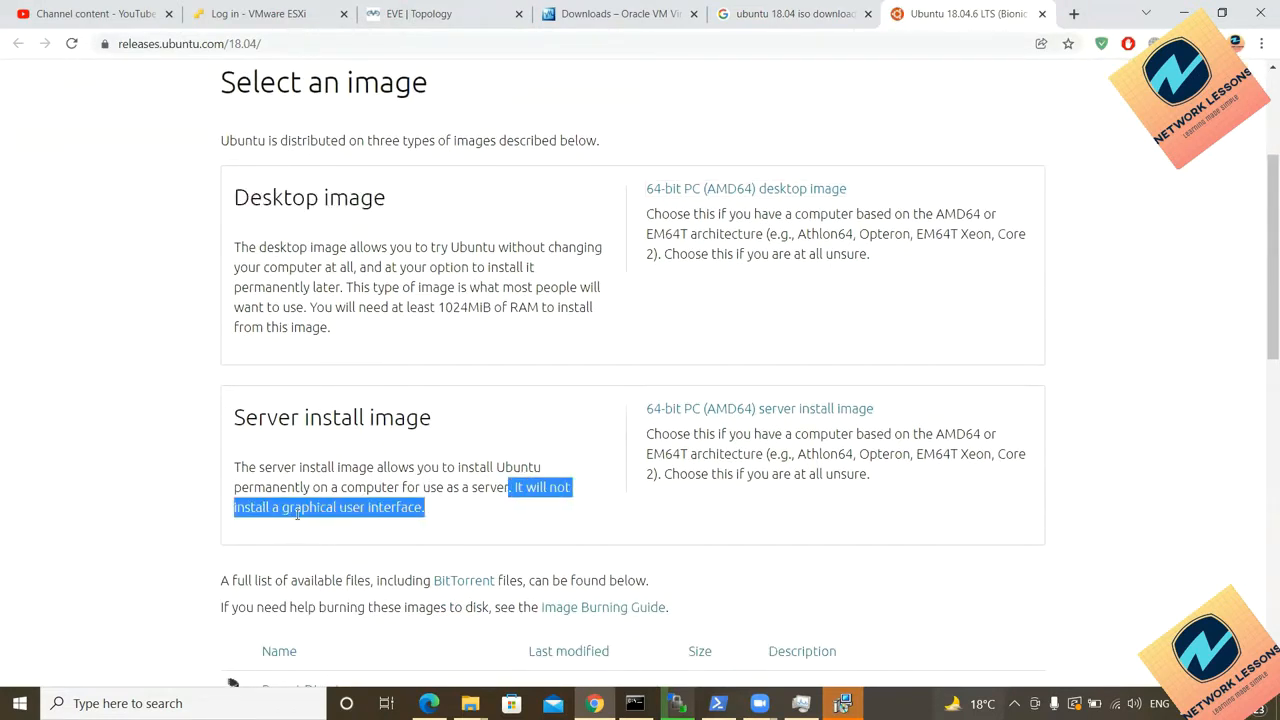
{"action": "left_click", "coordinate": [463, 526]}
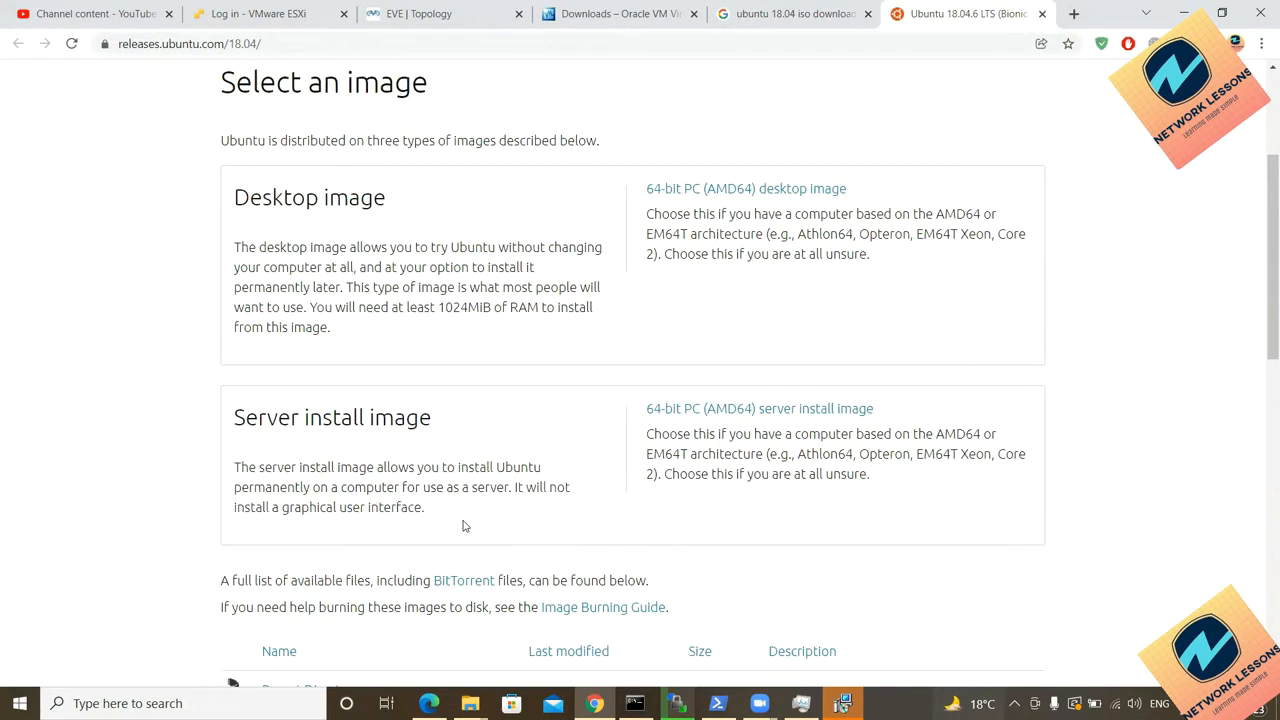
{"action": "scroll", "coordinate": [463, 526], "scroll_direction": "up", "scroll_amount": 2}
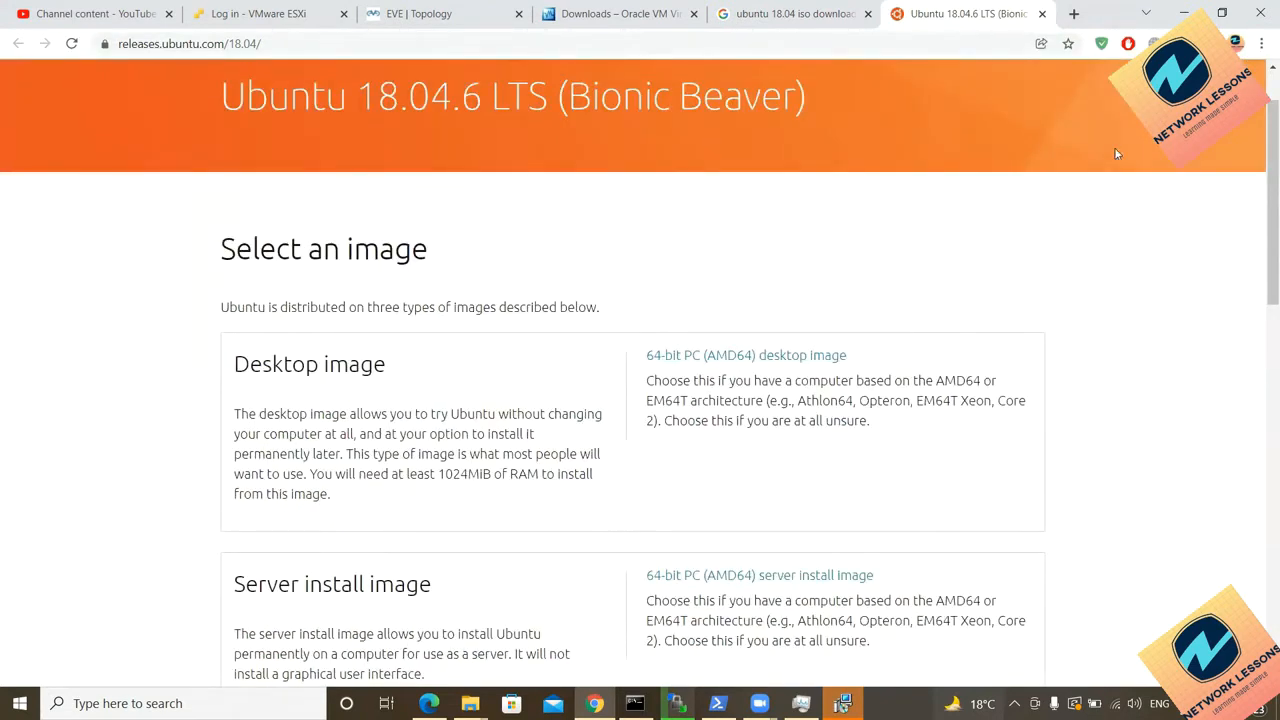
{"action": "left_click", "coordinate": [1261, 42]}
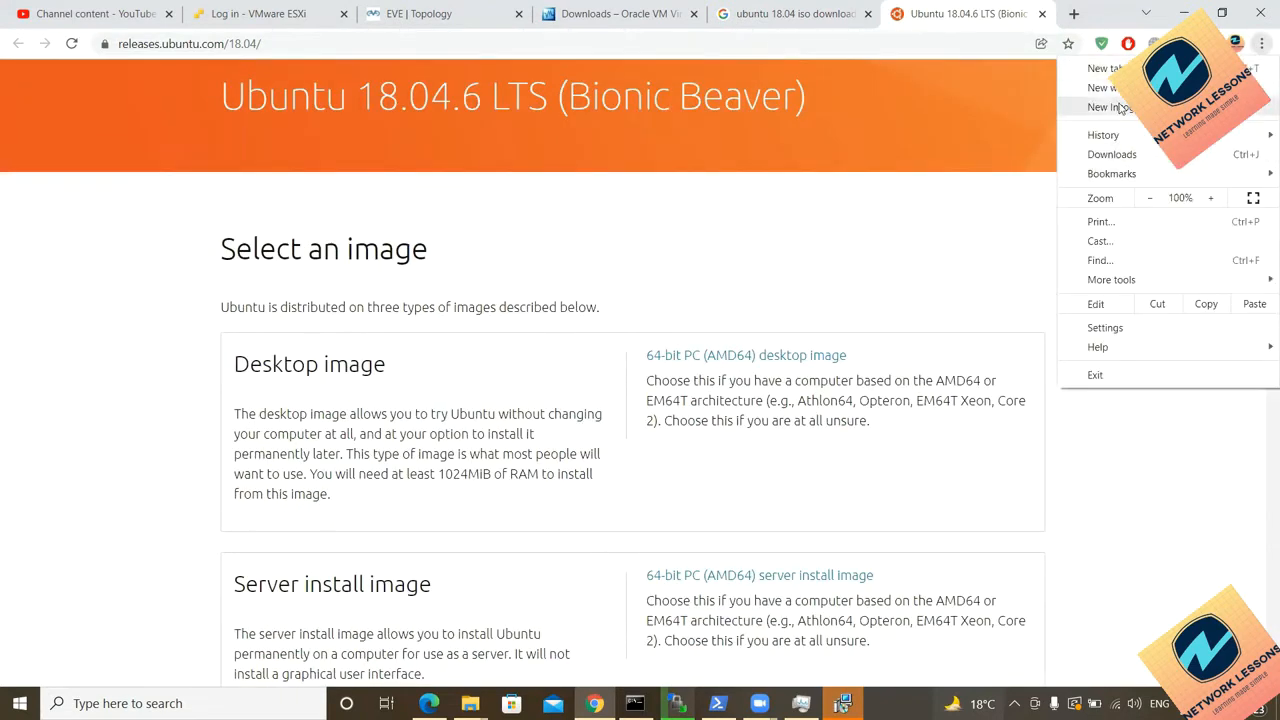
Step: Show the ubuntu-18.04.6-desktop-amd64.iso download details in Chrono Download Manager
{"action": "left_click", "coordinate": [1113, 155]}
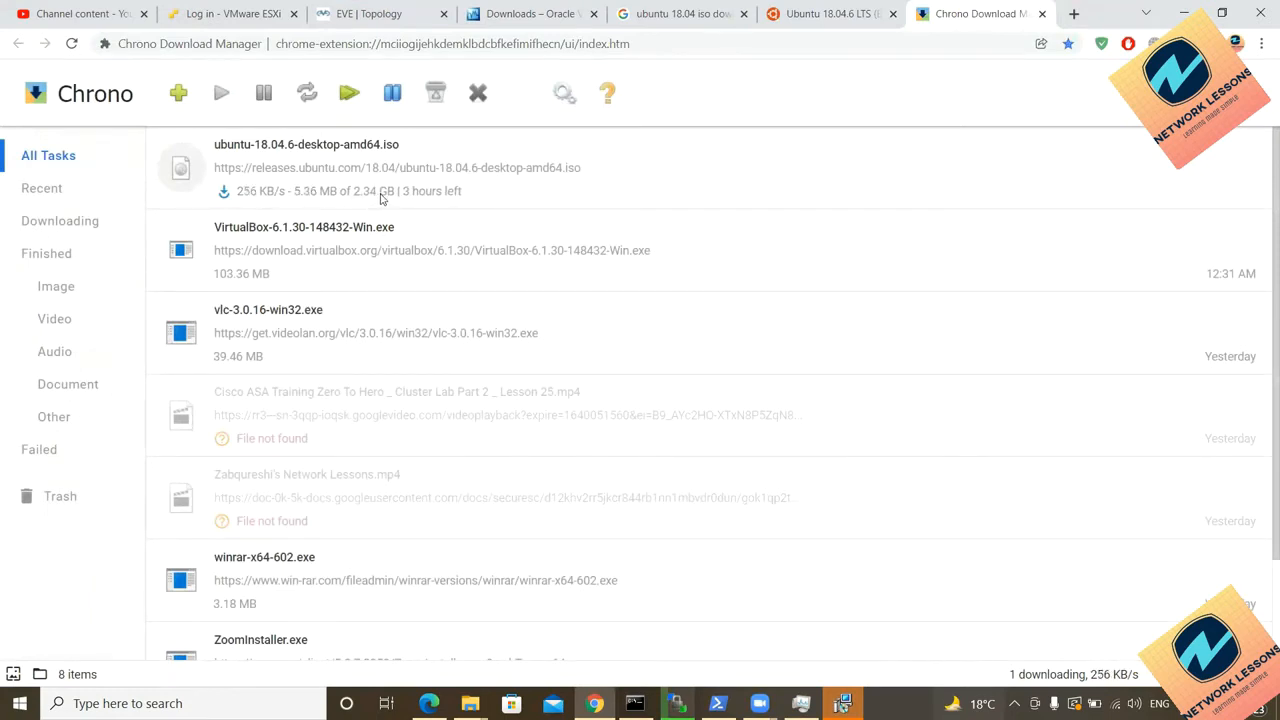
{"action": "left_click", "coordinate": [380, 199]}
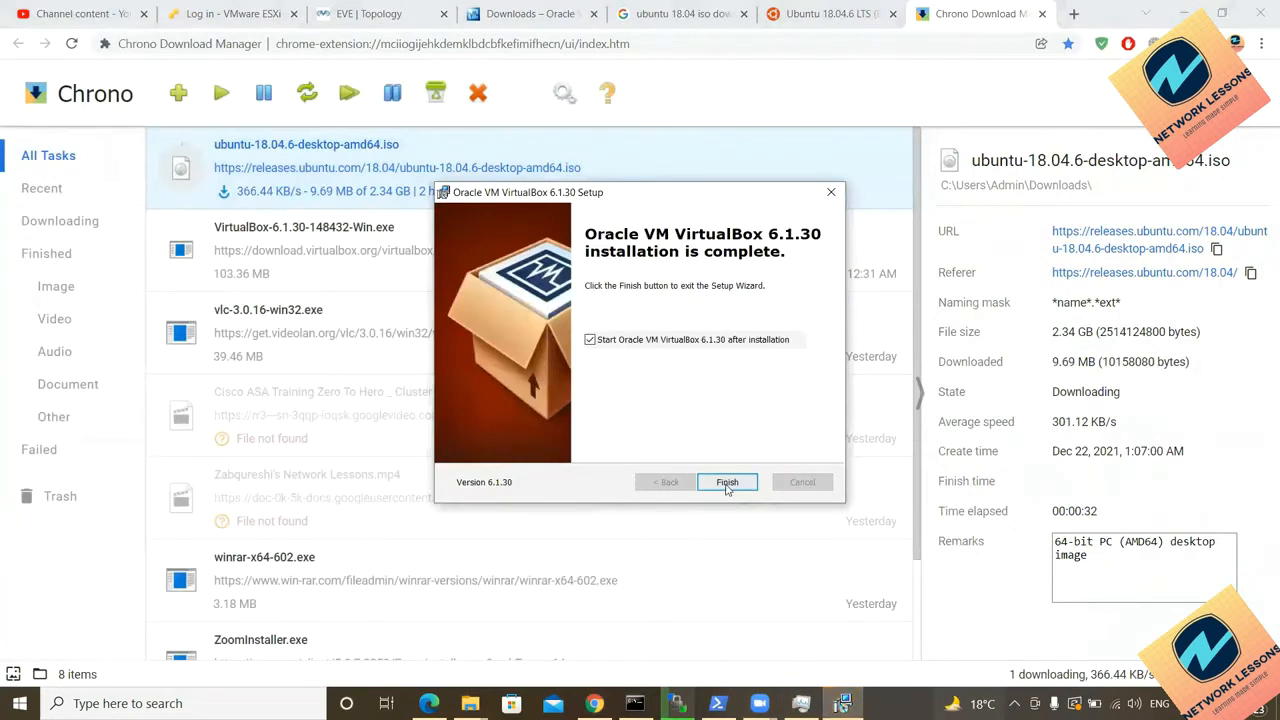
Step: Finish the VirtualBox installation, launching the Manager, and reposition its window
{"action": "left_click", "coordinate": [727, 484]}
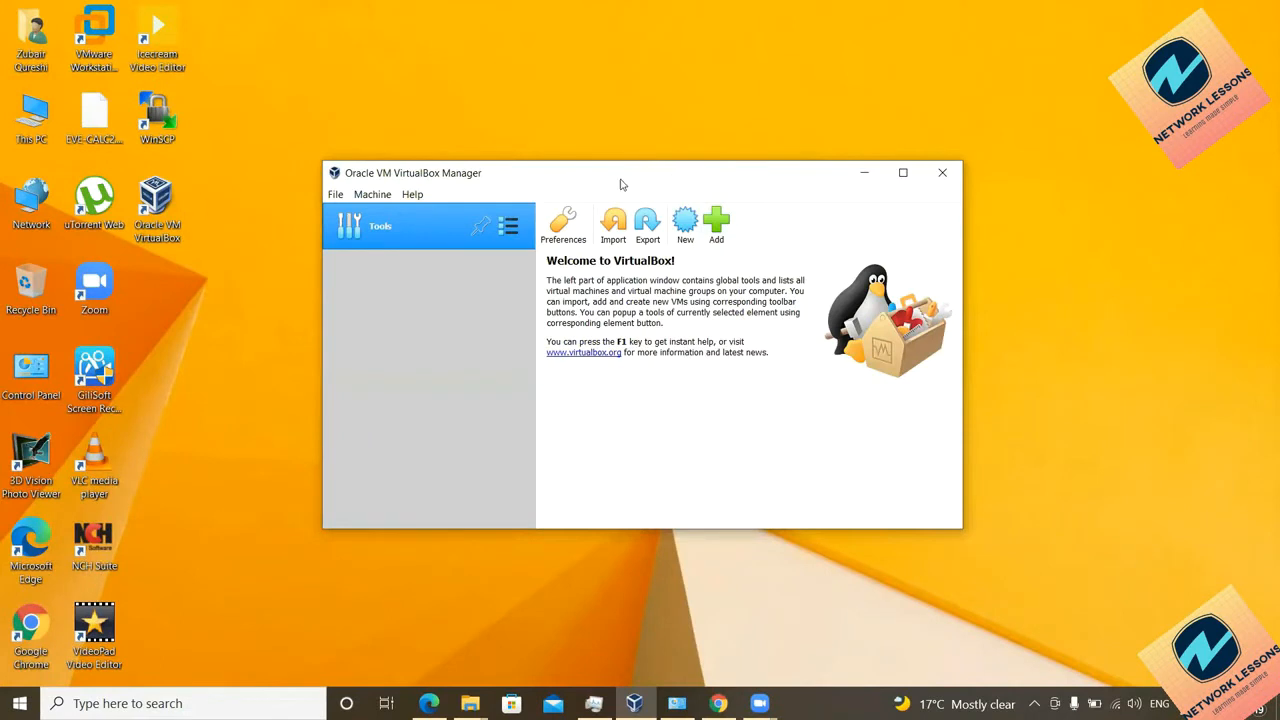
{"action": "left_click_drag", "start_coordinate": [603, 186], "coordinate": [612, 202]}
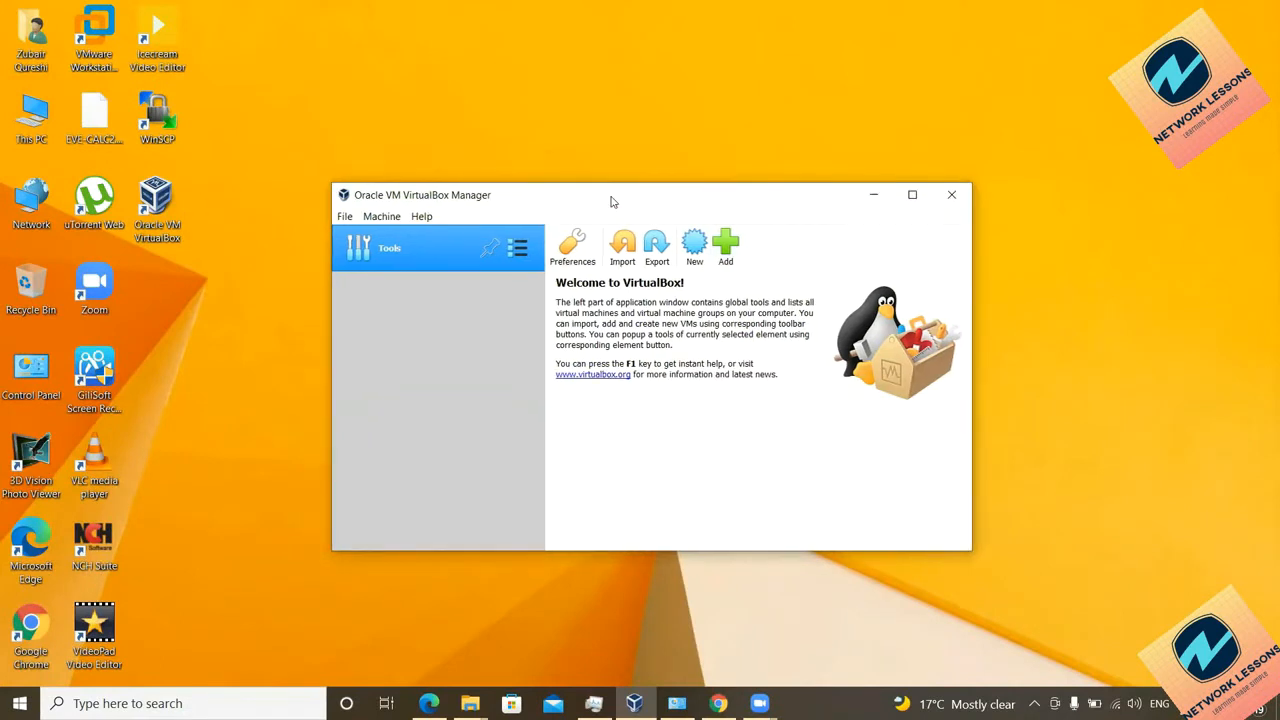
{"action": "right_click", "coordinate": [509, 131]}
{"action": "left_click", "coordinate": [522, 183]}
{"action": "left_click", "coordinate": [470, 703]}
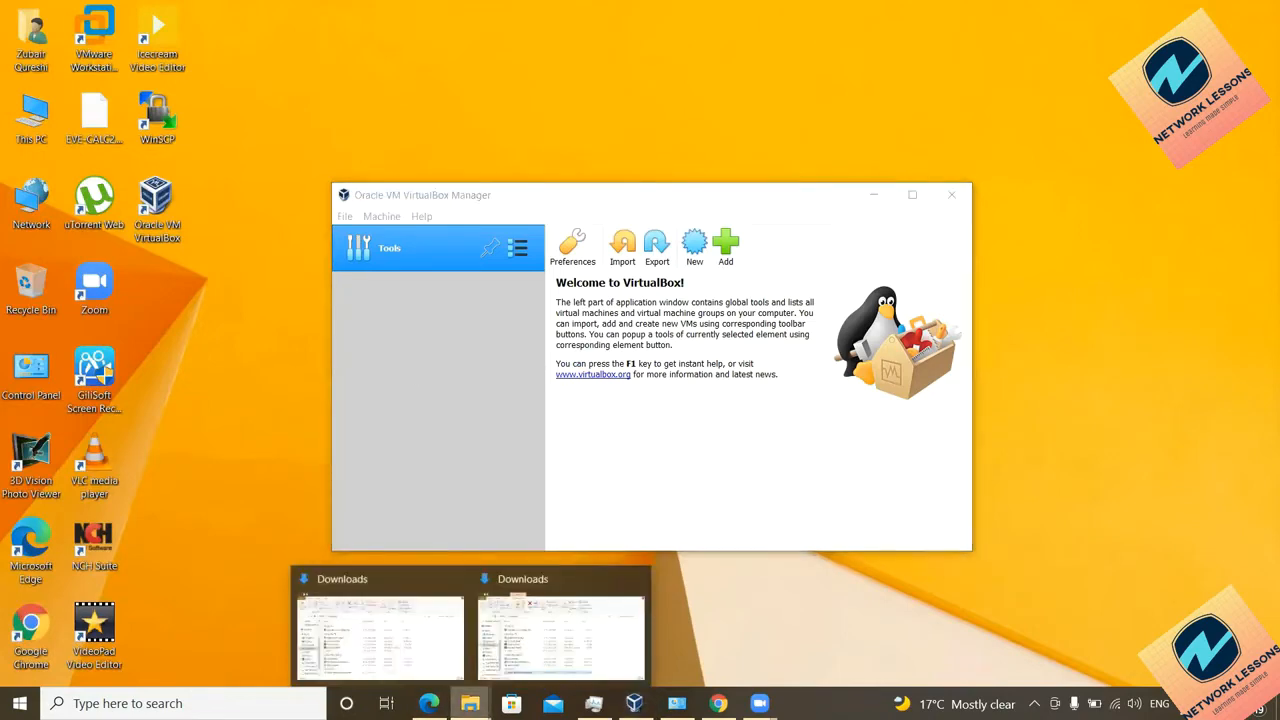
Step: Bring the Downloads folder forward and select the ubuntu-18.04.6-desktop-amd64 disc image
{"action": "left_click", "coordinate": [414, 664]}
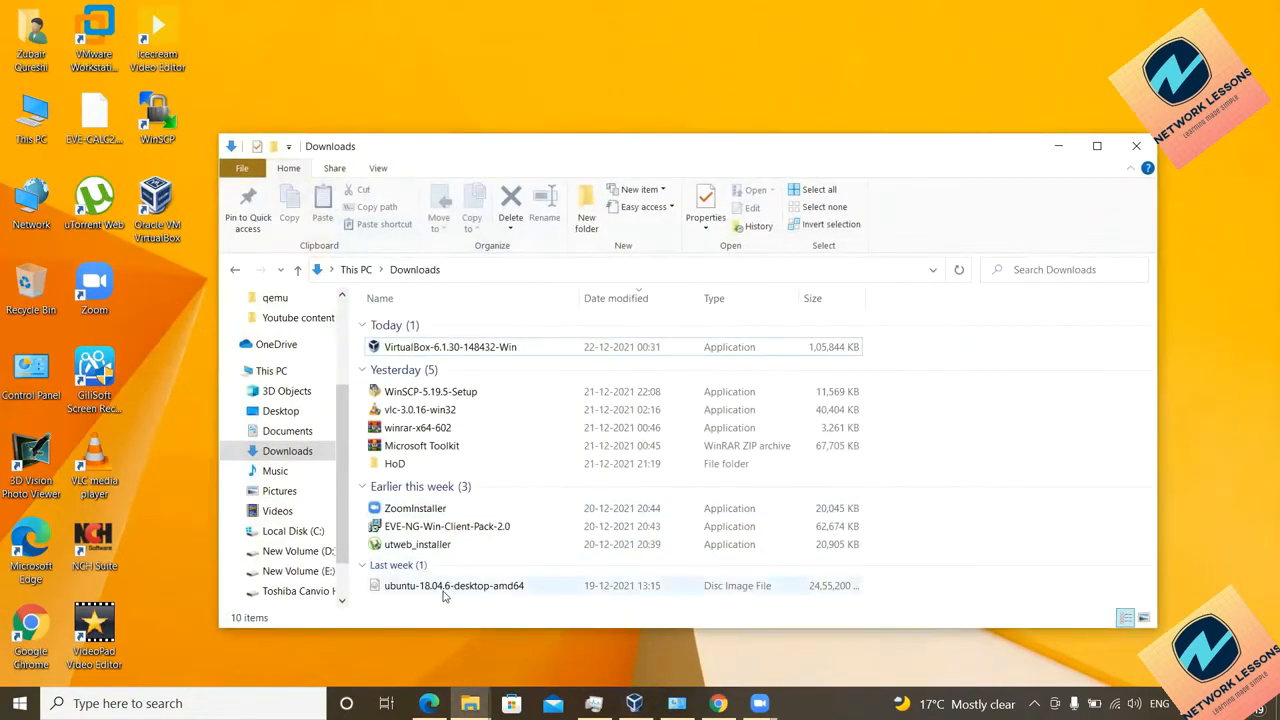
{"action": "left_click", "coordinate": [444, 590]}
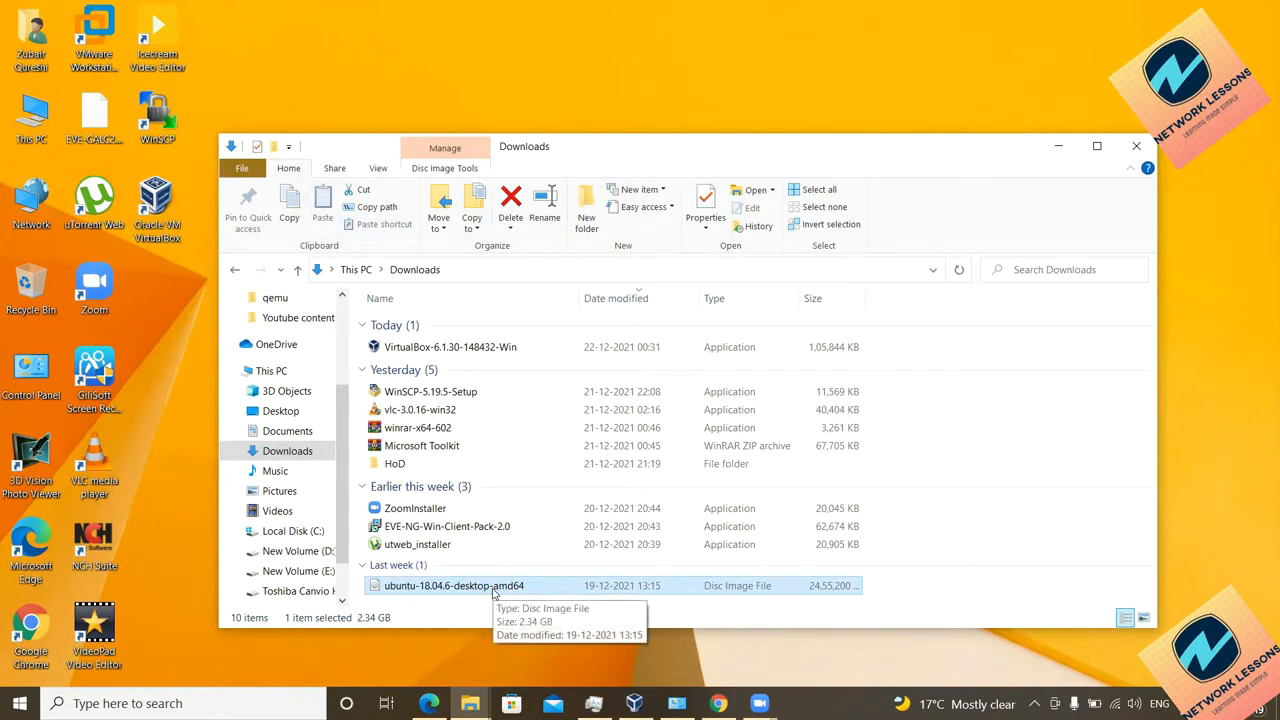
Step: Minimize the Downloads folder and move the VirtualBox Manager window up
{"action": "left_click", "coordinate": [1058, 146]}
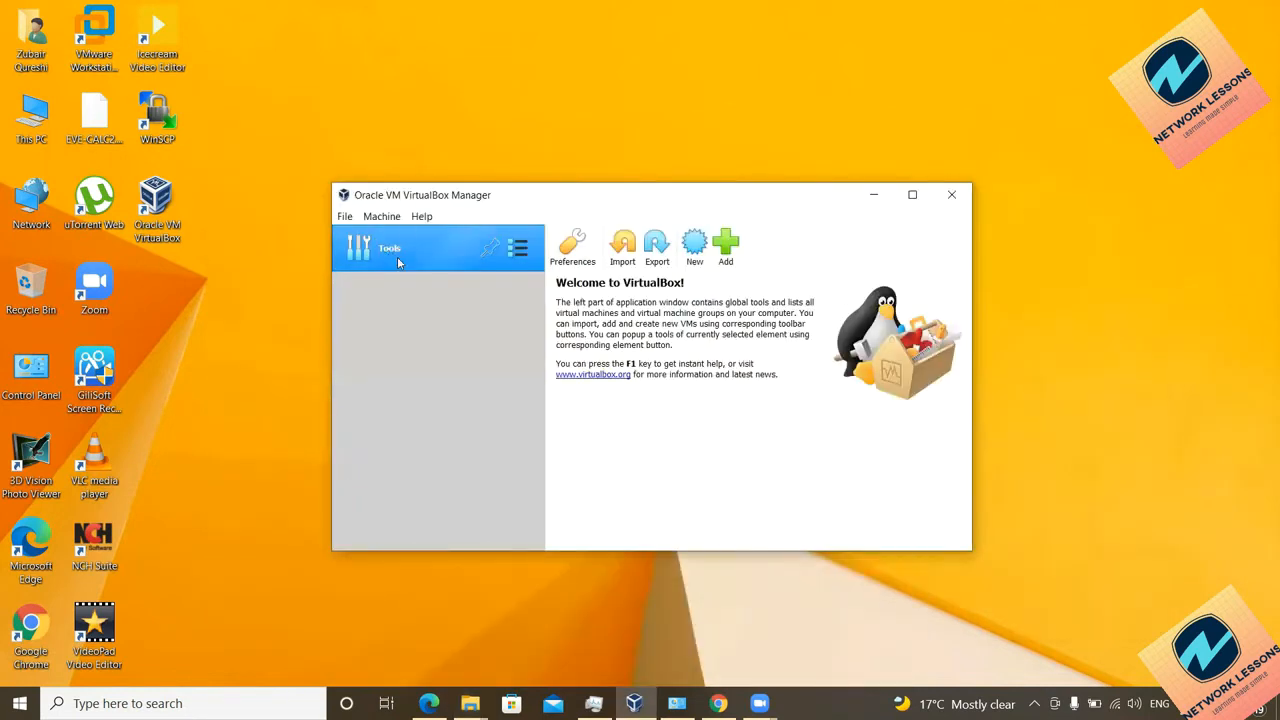
{"action": "left_click_drag", "start_coordinate": [604, 203], "coordinate": [592, 163]}
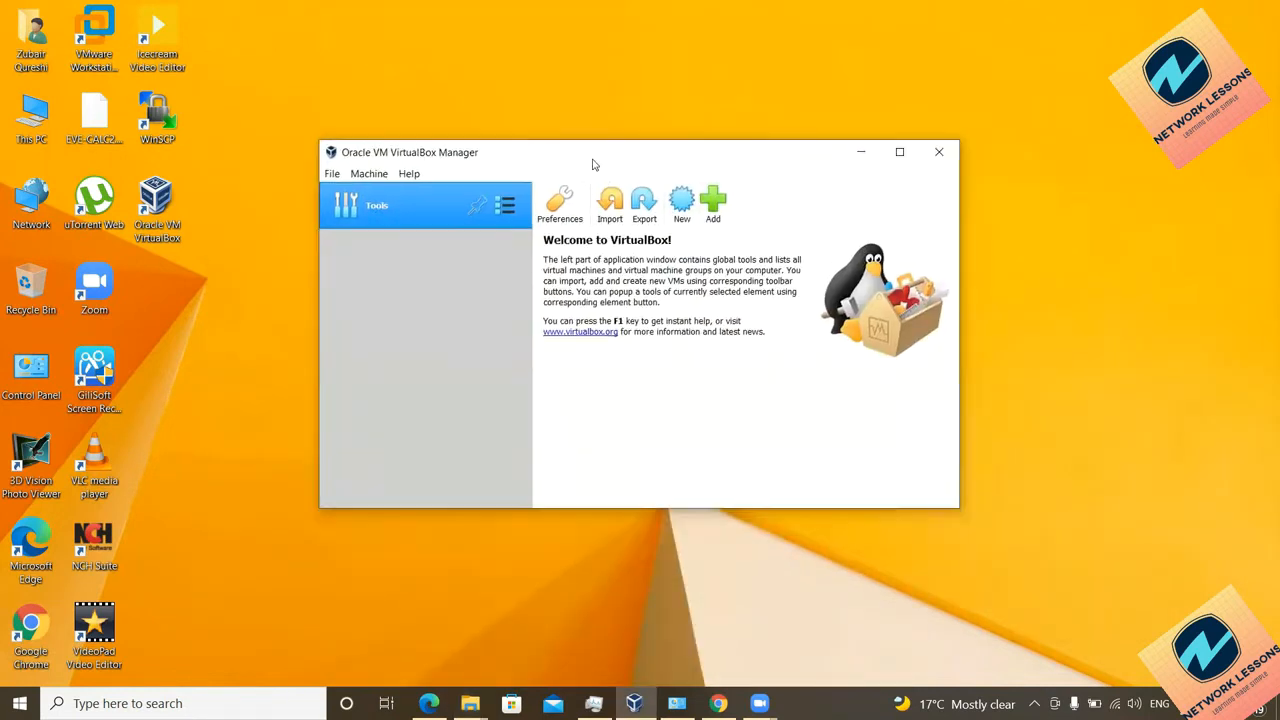
{"action": "right_click", "coordinate": [507, 111]}
{"action": "left_click", "coordinate": [529, 161]}
{"action": "right_click", "coordinate": [481, 103]}
{"action": "left_click", "coordinate": [509, 149]}
{"action": "left_click", "coordinate": [507, 160]}
Step: Look through the VirtualBox Manager's Machine and Help menus
{"action": "left_click", "coordinate": [356, 176]}
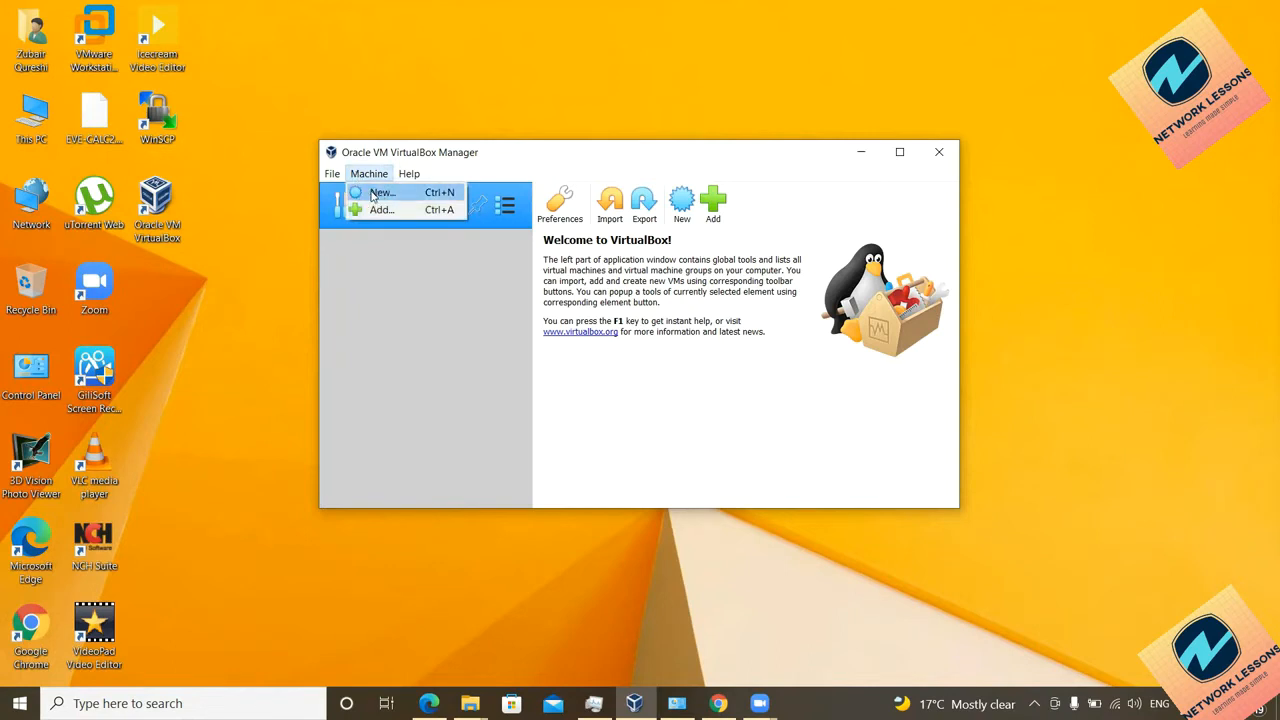
{"action": "mouse_move", "coordinate": [409, 173]}
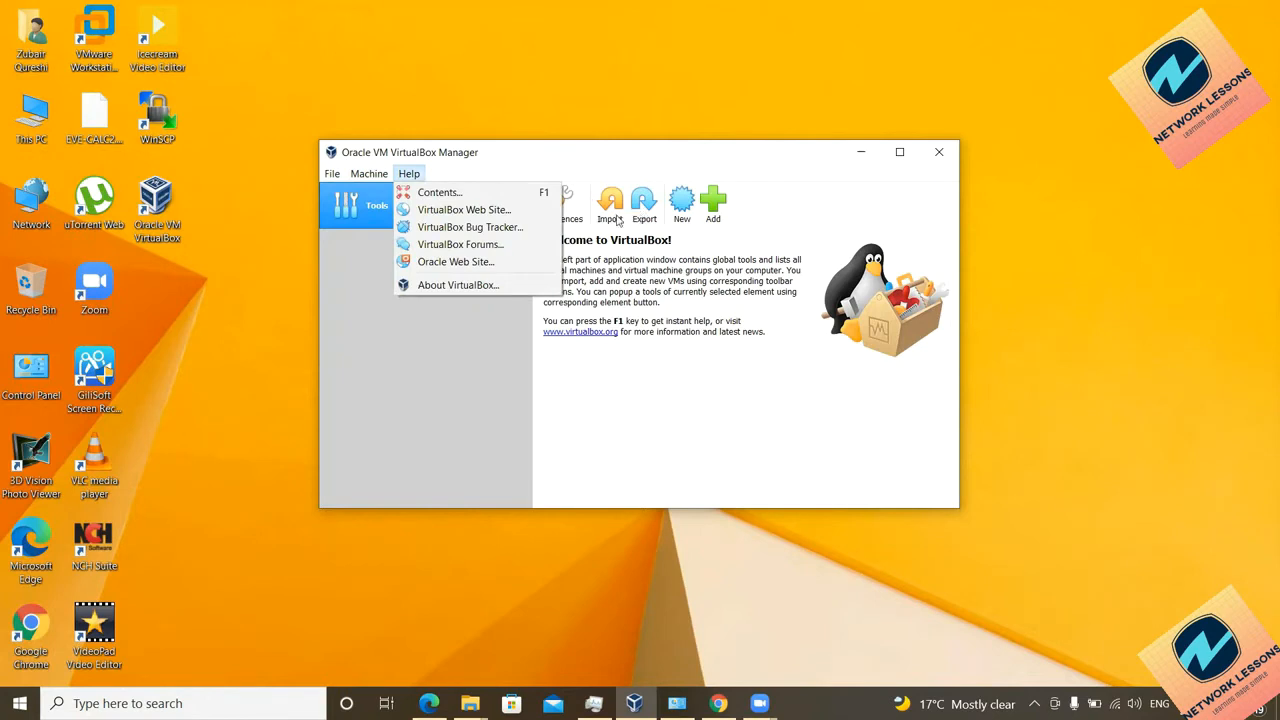
{"action": "left_click", "coordinate": [404, 393]}
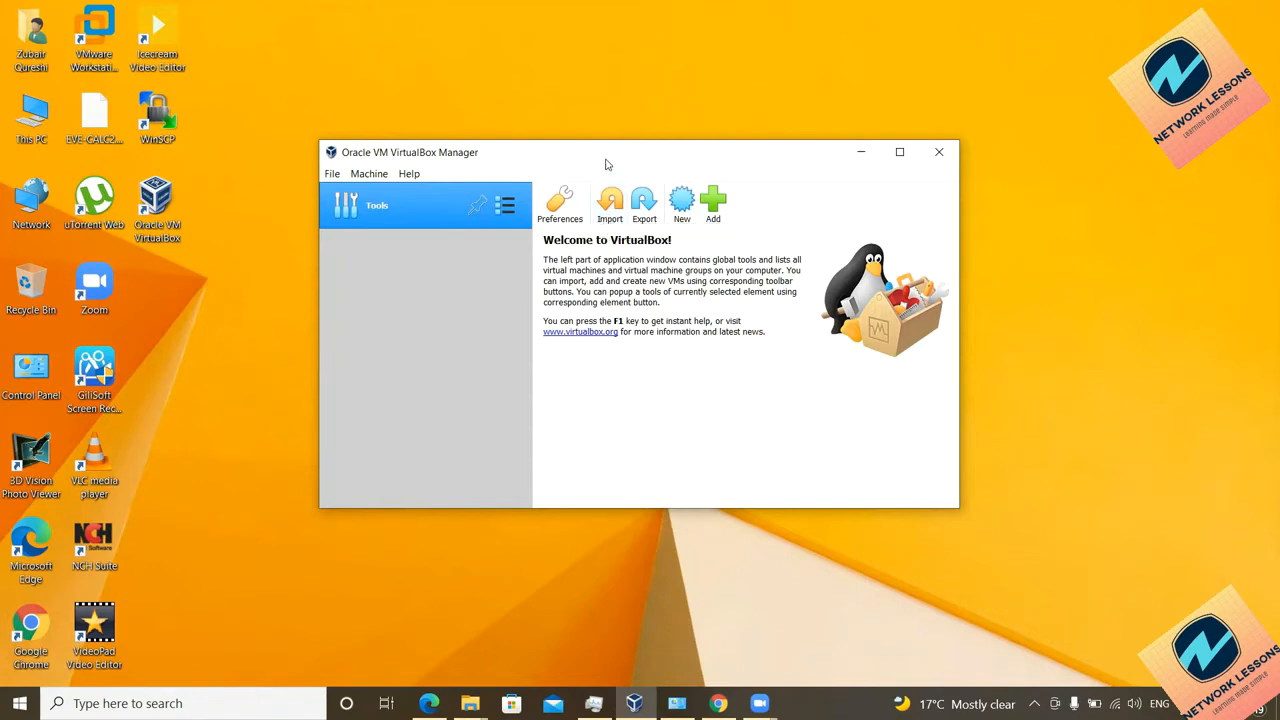
Step: Define a new VM named Ubuntu, type Linux, version Ubuntu (64-bit), and proceed to memory
{"action": "left_click", "coordinate": [686, 206]}
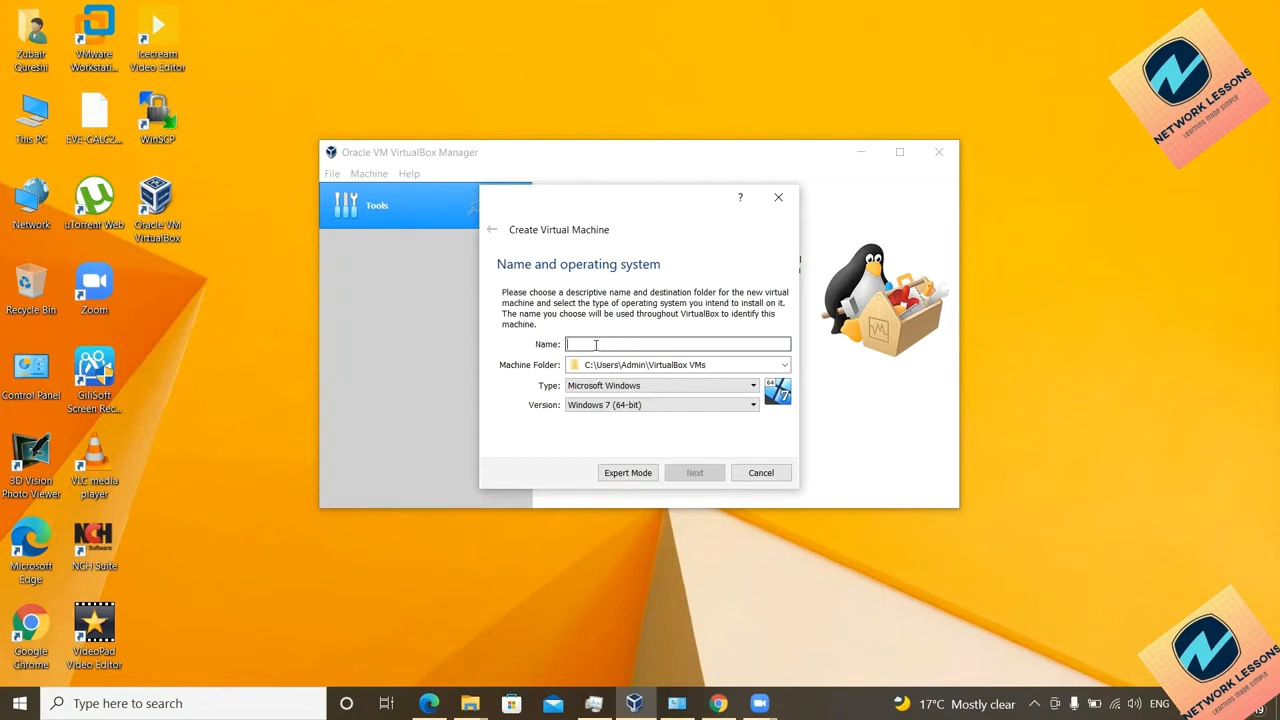
{"action": "type", "text": "Ubuntu"}
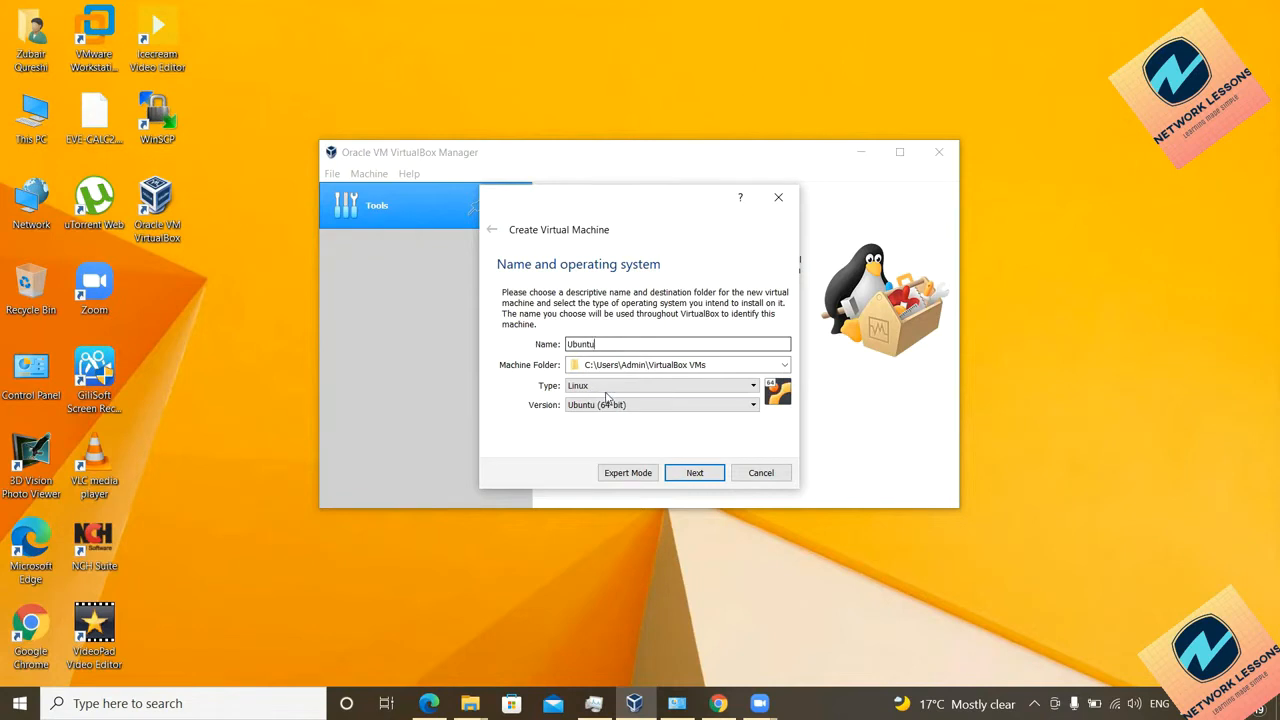
{"action": "left_click", "coordinate": [605, 389]}
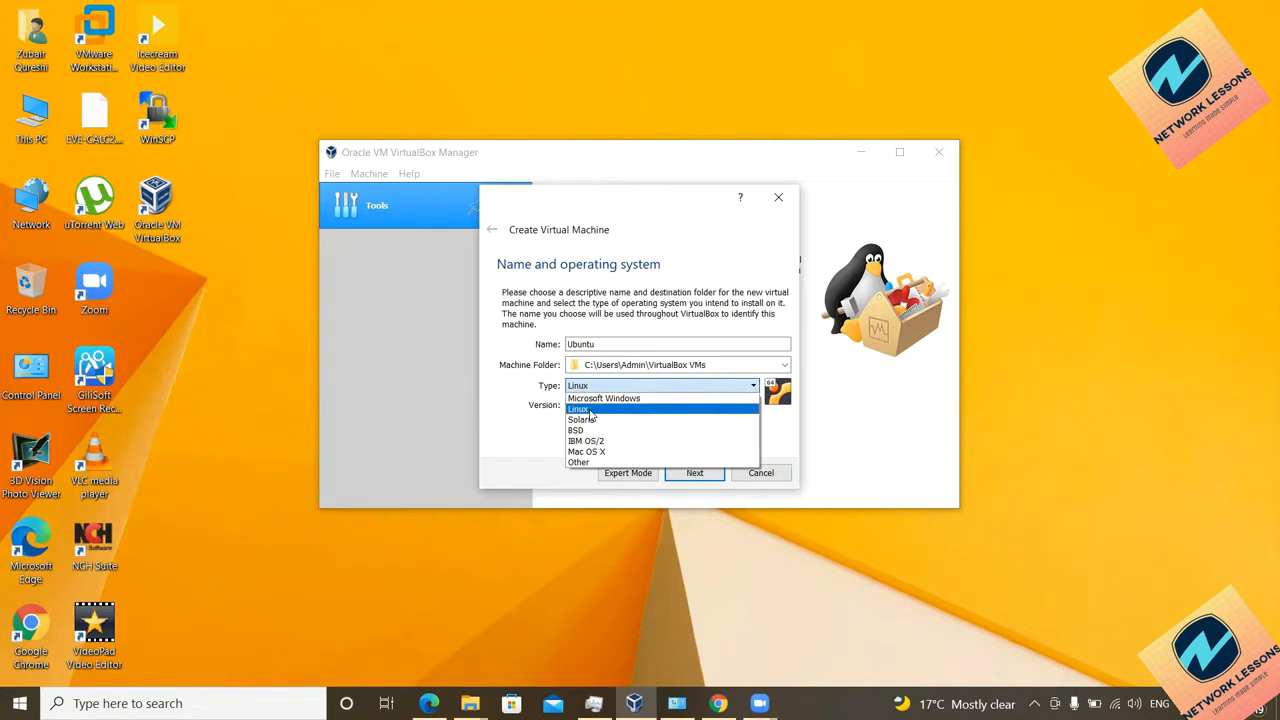
{"action": "left_click", "coordinate": [591, 410]}
{"action": "left_click", "coordinate": [606, 405]}
{"action": "scroll", "coordinate": [600, 468], "scroll_direction": "up", "scroll_amount": 5}
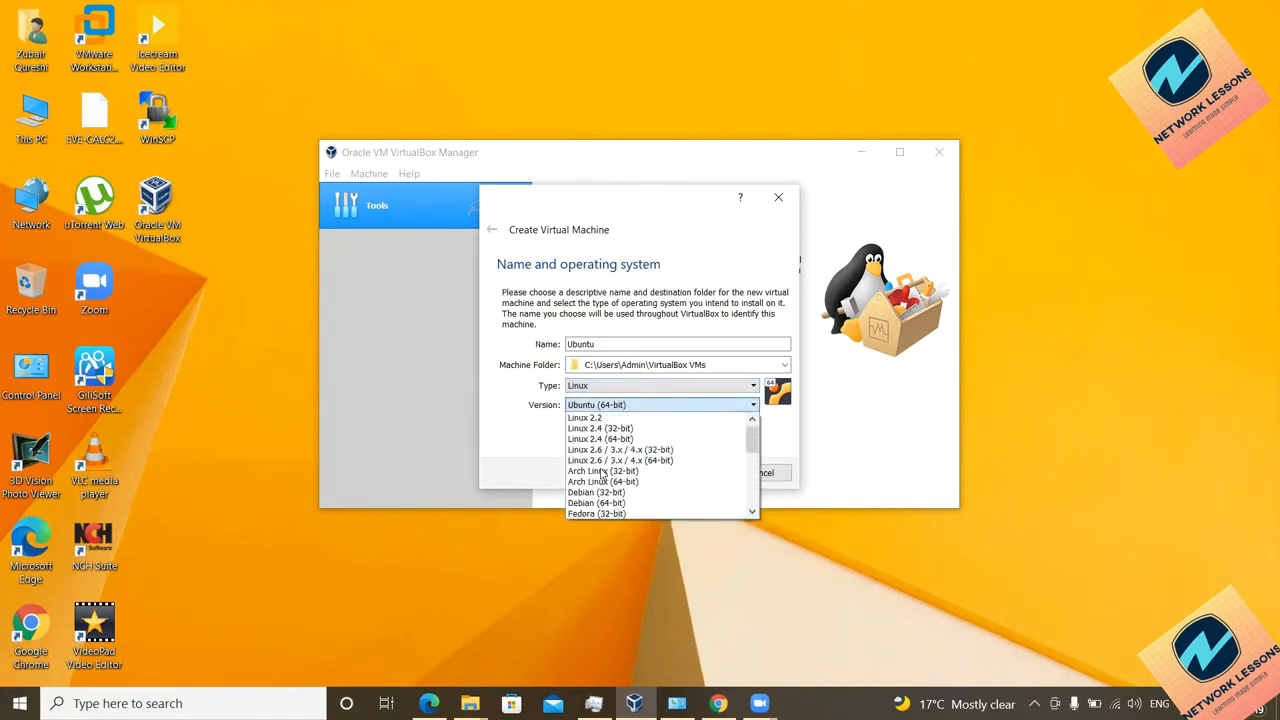
{"action": "scroll", "coordinate": [604, 460], "scroll_direction": "down", "scroll_amount": 1}
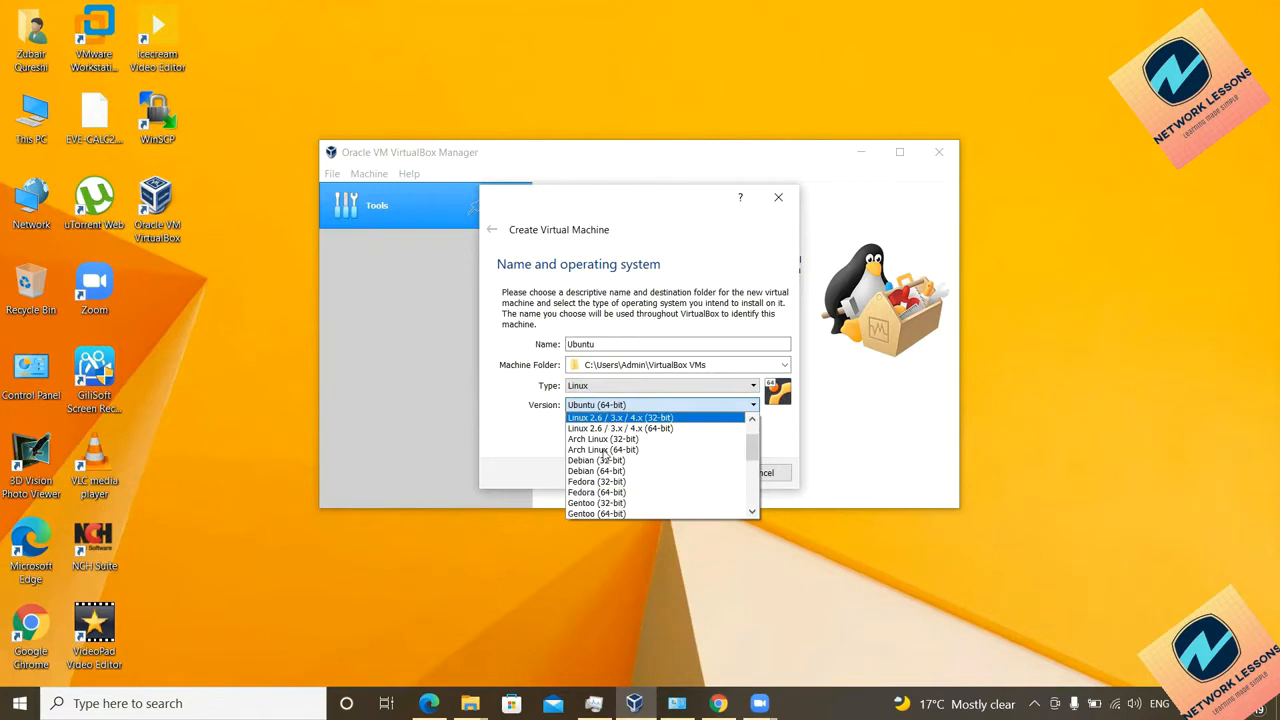
{"action": "scroll", "coordinate": [604, 455], "scroll_direction": "down", "scroll_amount": 3}
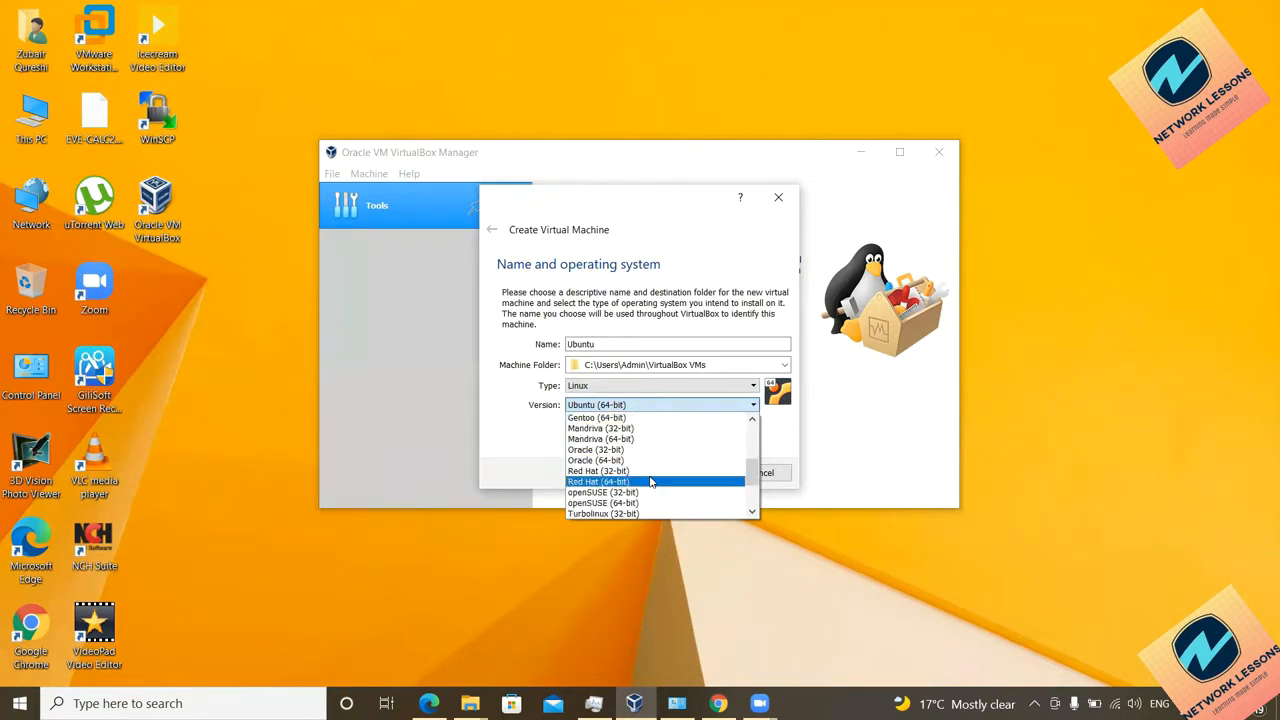
{"action": "scroll", "coordinate": [650, 482], "scroll_direction": "down", "scroll_amount": 3}
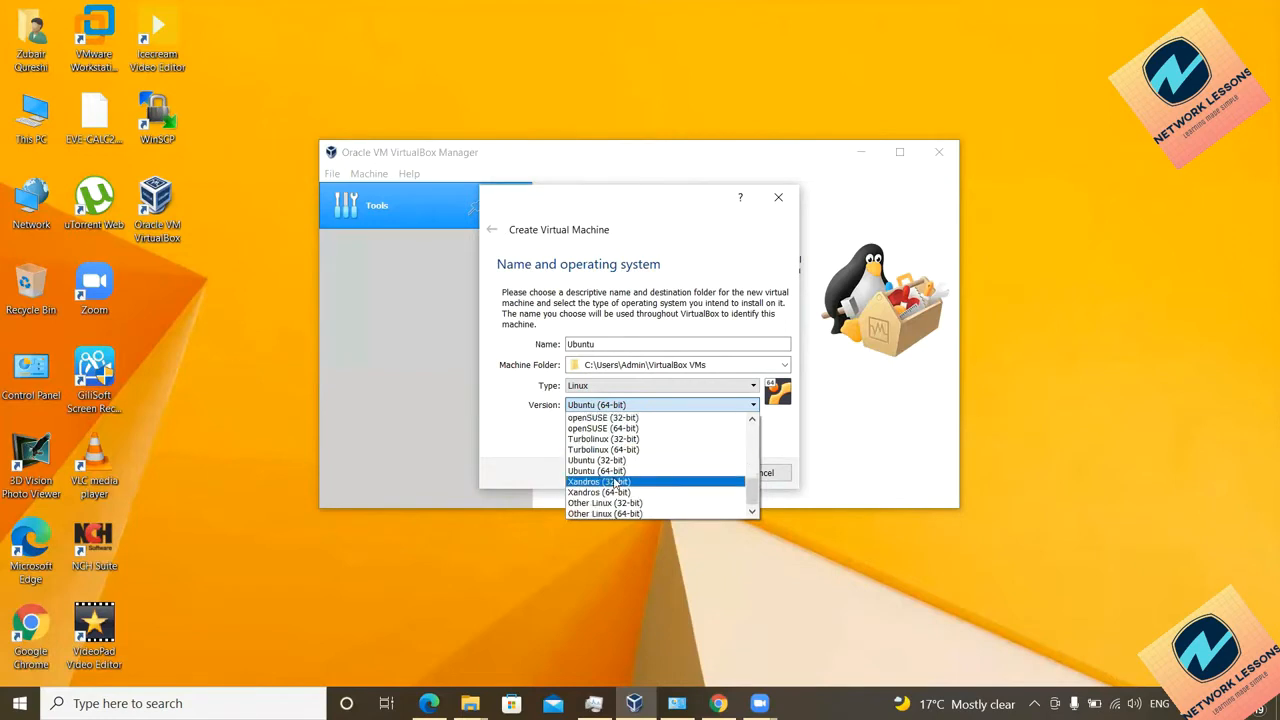
{"action": "left_click", "coordinate": [615, 470]}
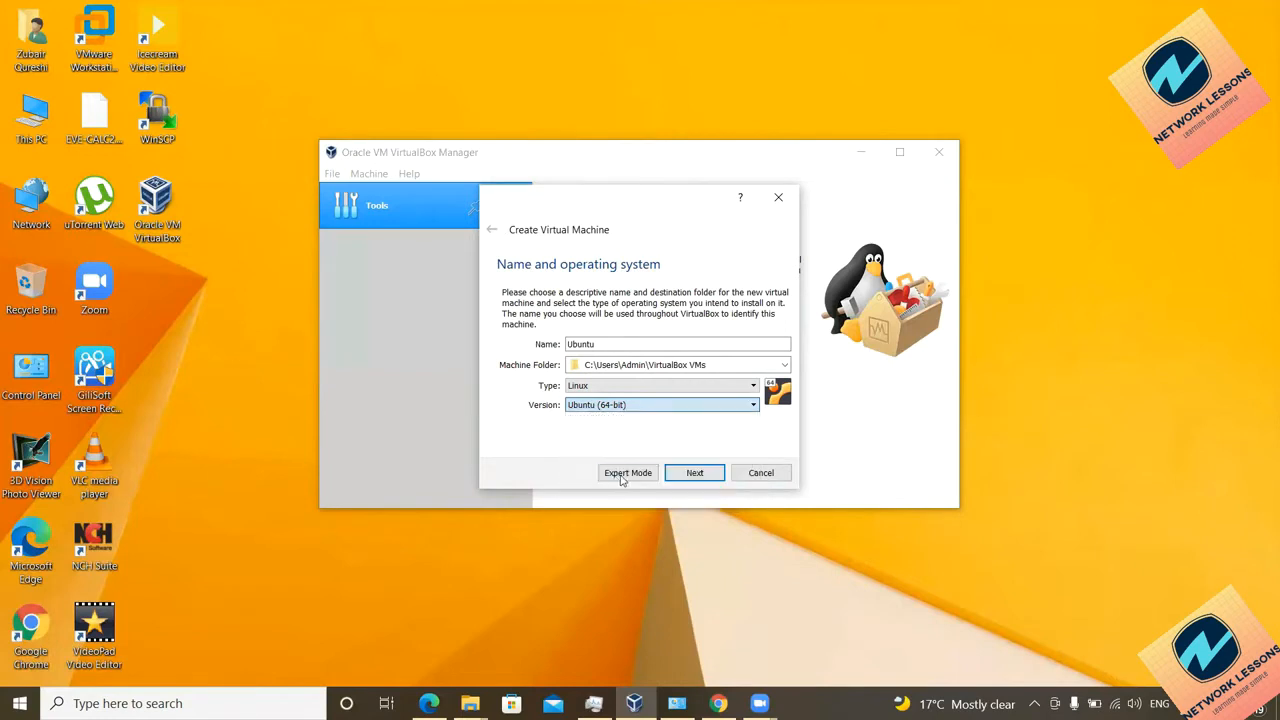
{"action": "left_click", "coordinate": [690, 475]}
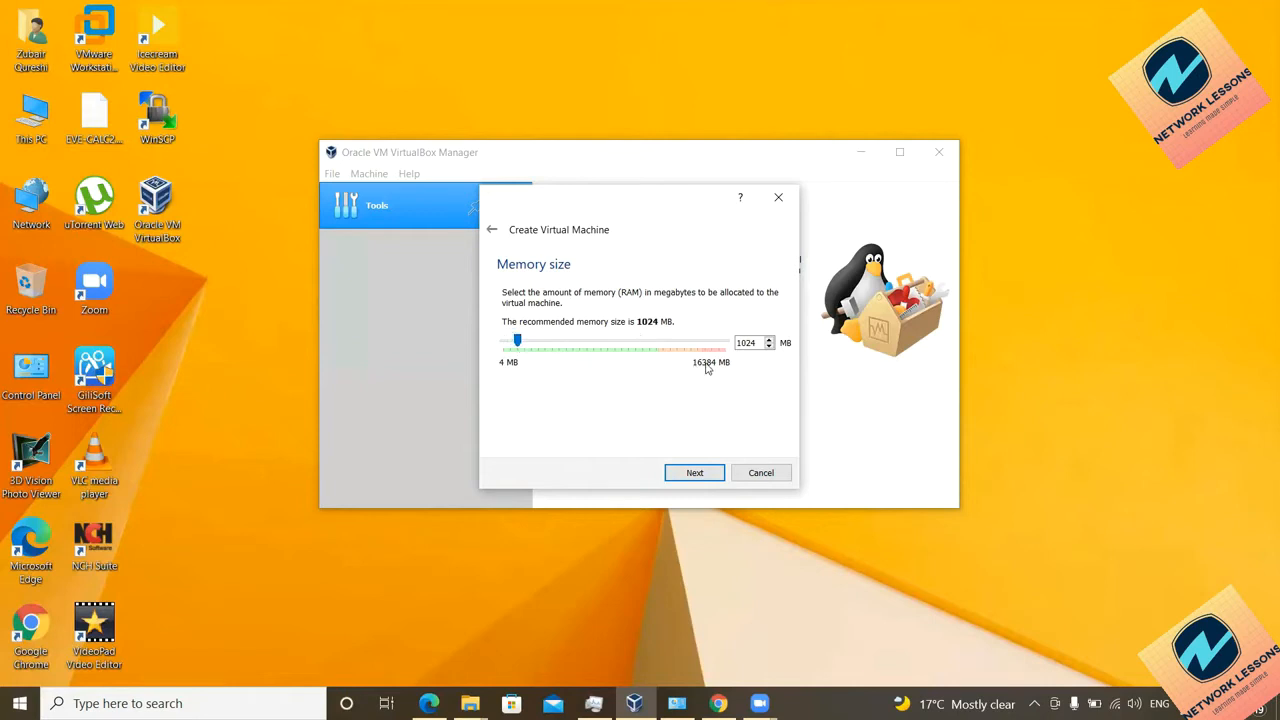
Step: Raise the VM memory above 1024 MB, then choose to create a new virtual hard disk
{"action": "left_click_drag", "start_coordinate": [519, 341], "coordinate": [559, 342]}
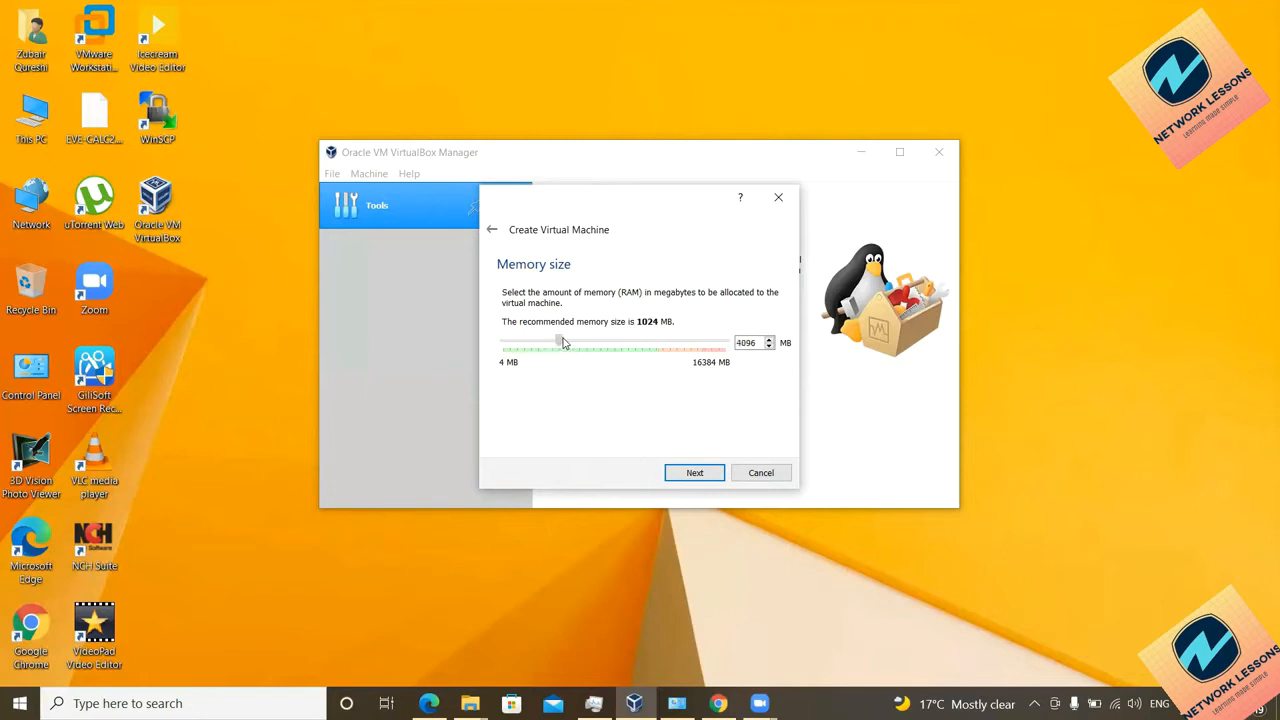
{"action": "left_click", "coordinate": [697, 478]}
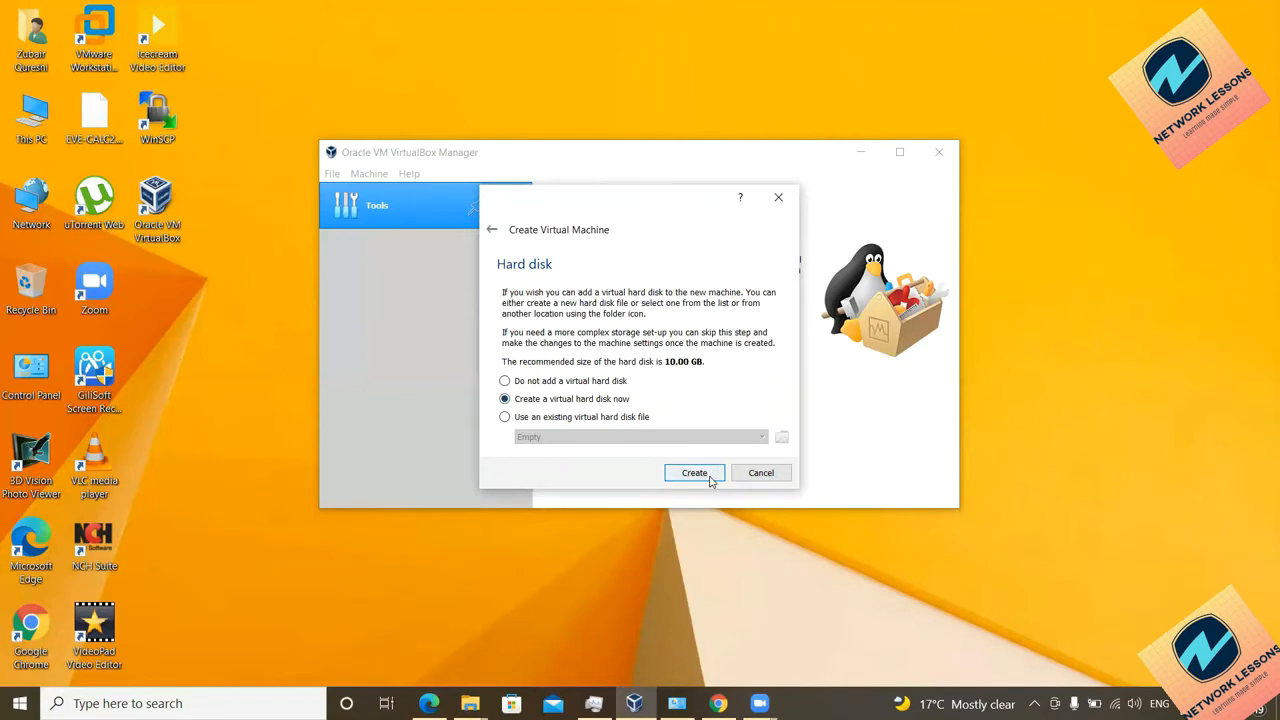
{"action": "left_click", "coordinate": [552, 419]}
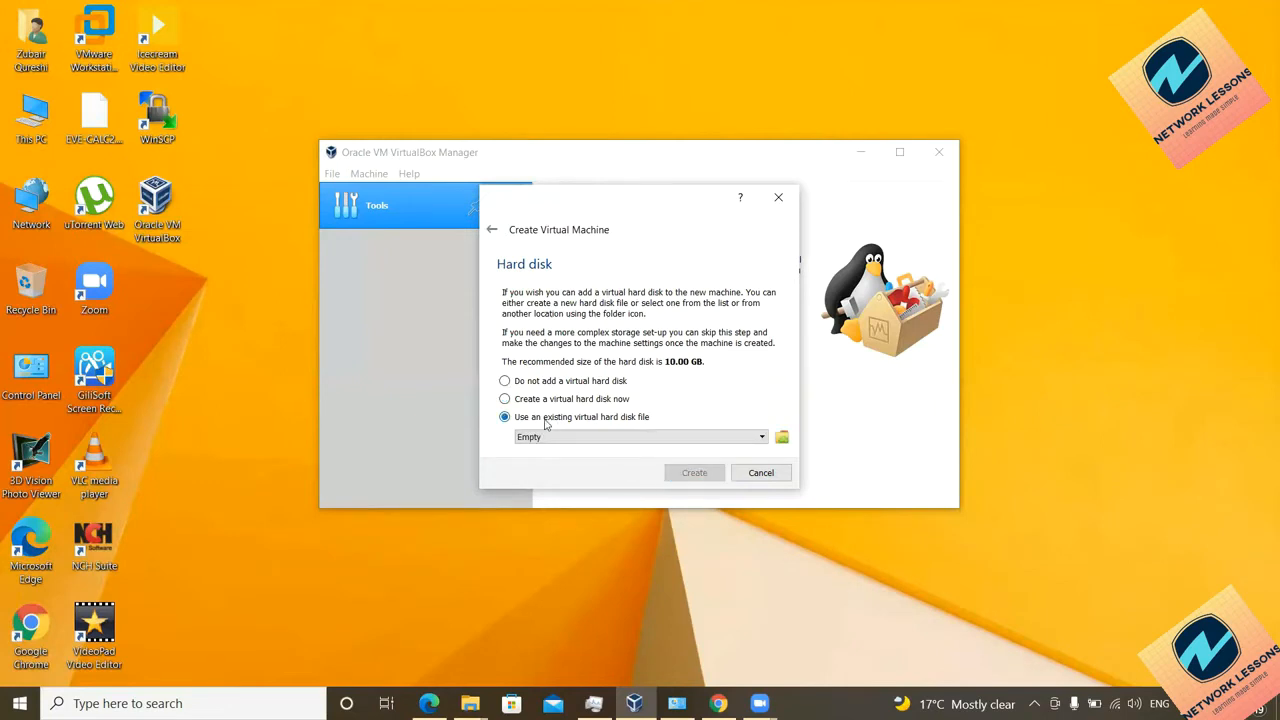
{"action": "left_click", "coordinate": [549, 400]}
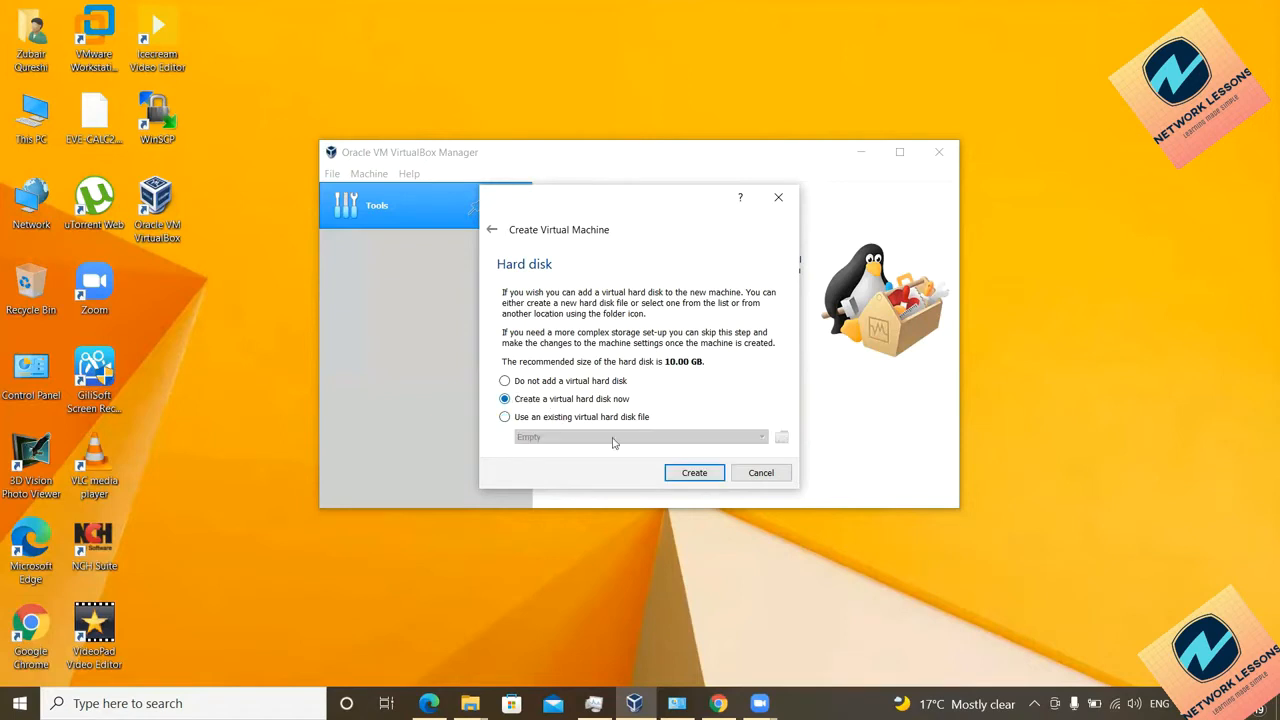
{"action": "left_click", "coordinate": [690, 474]}
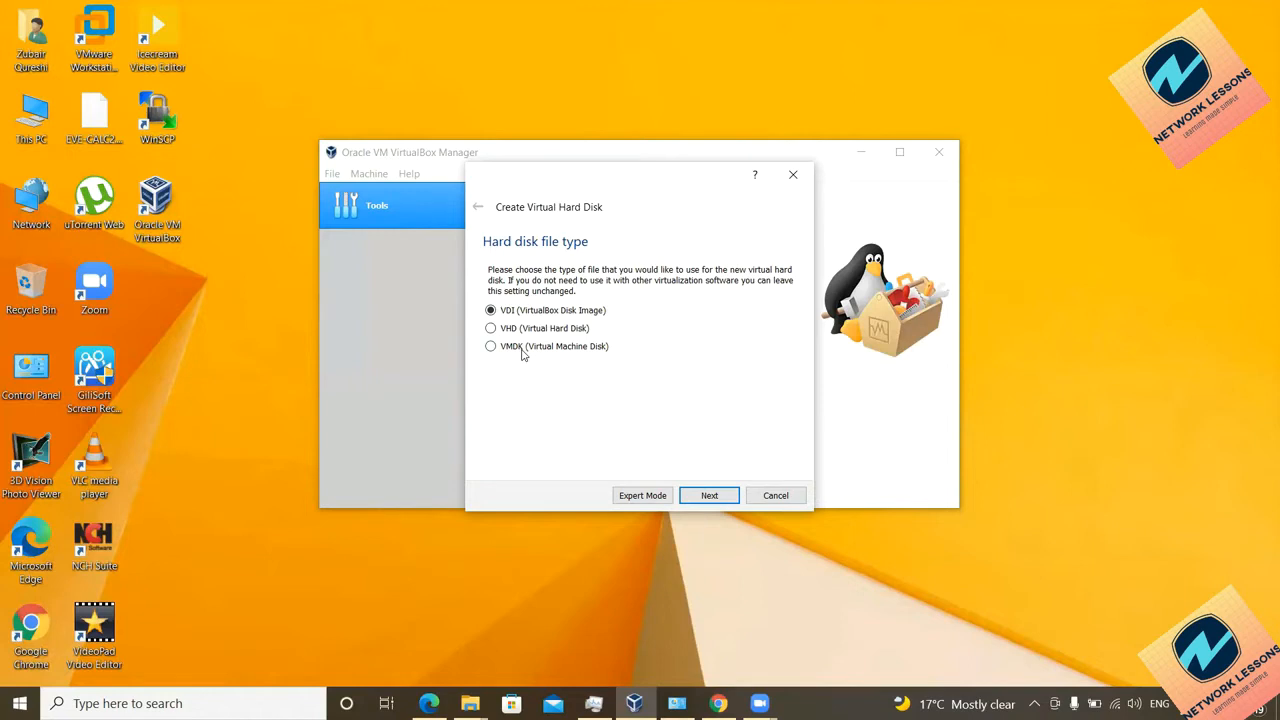
Step: Create a dynamically allocated 10.00 GB Ubuntu.vdi disk of type VDI to finish the VM
{"action": "left_click", "coordinate": [712, 497]}
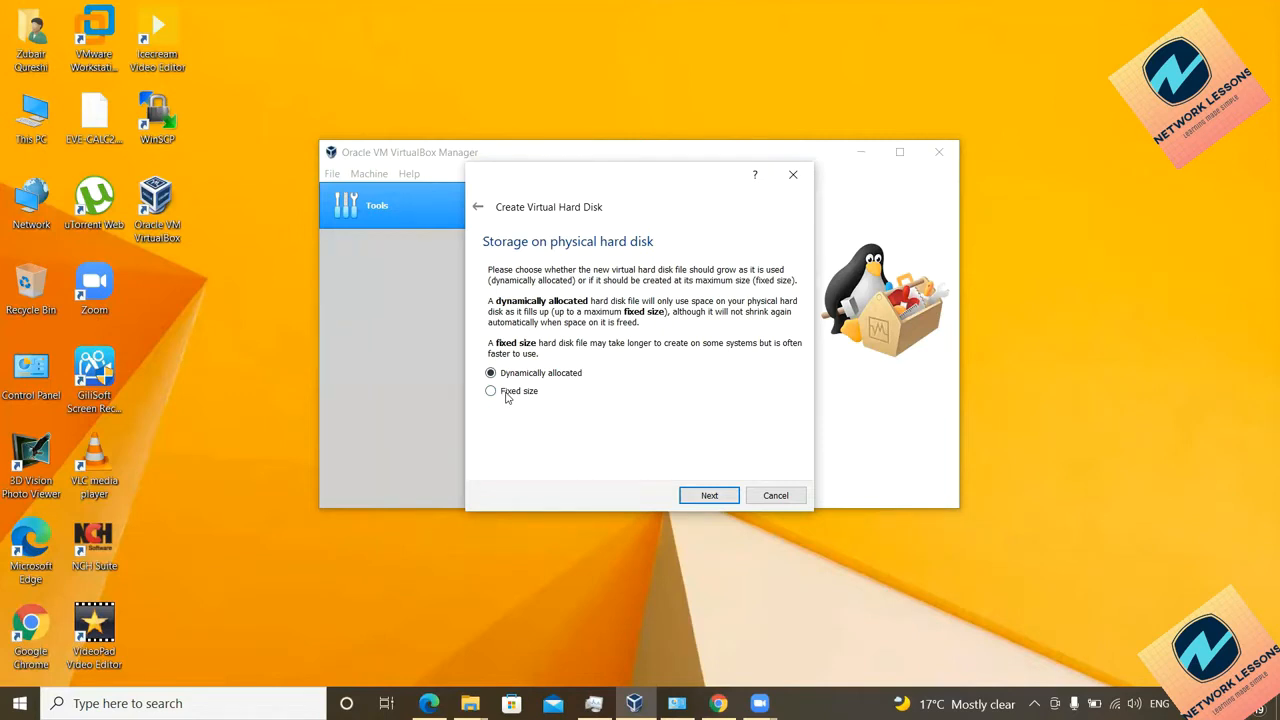
{"action": "left_click", "coordinate": [706, 497]}
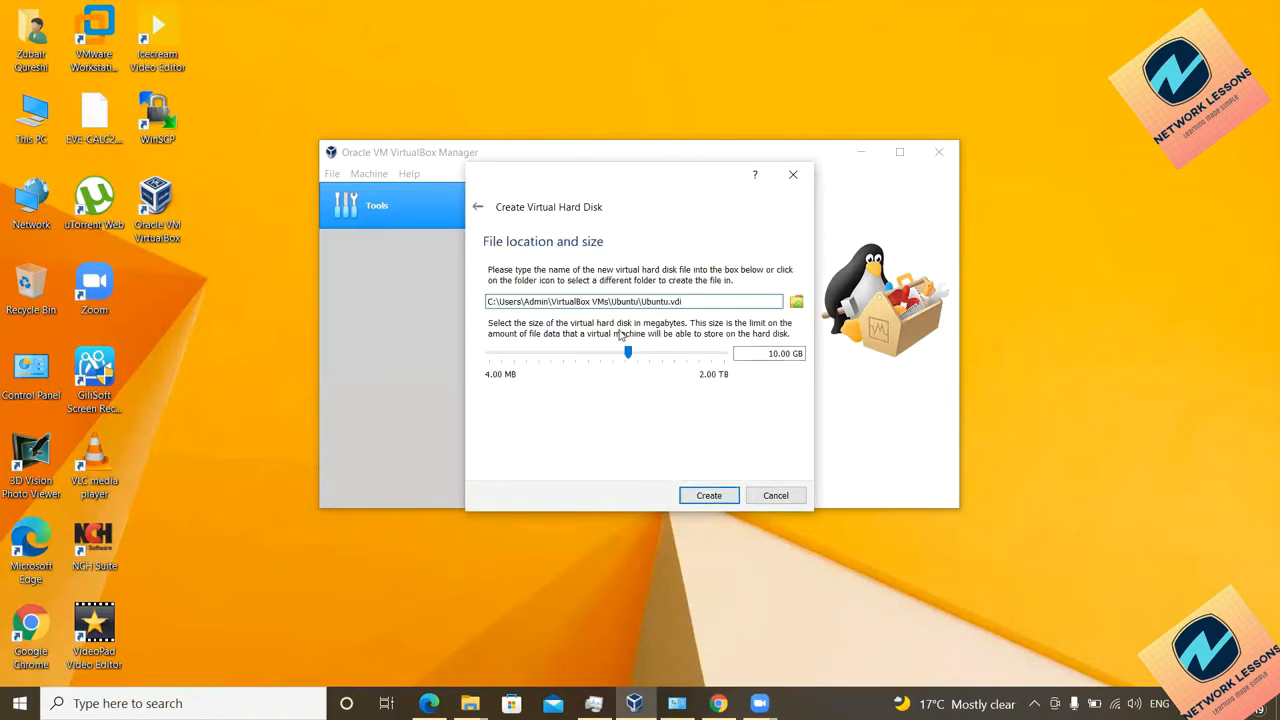
{"action": "left_click", "coordinate": [720, 499]}
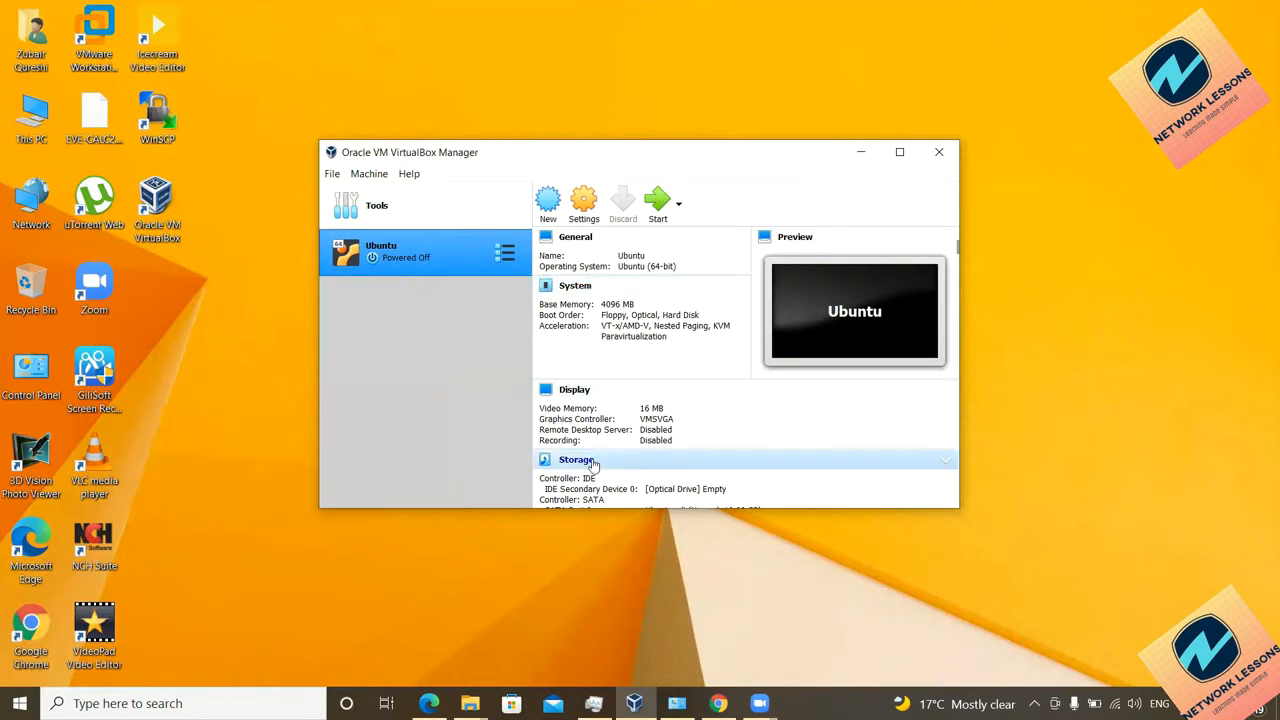
Step: Open the Ubuntu VM's Network settings and look over Adapters 2, 3 and 4
{"action": "scroll", "coordinate": [590, 470], "scroll_direction": "down", "scroll_amount": 2}
{"action": "scroll", "coordinate": [594, 484], "scroll_direction": "down", "scroll_amount": 1}
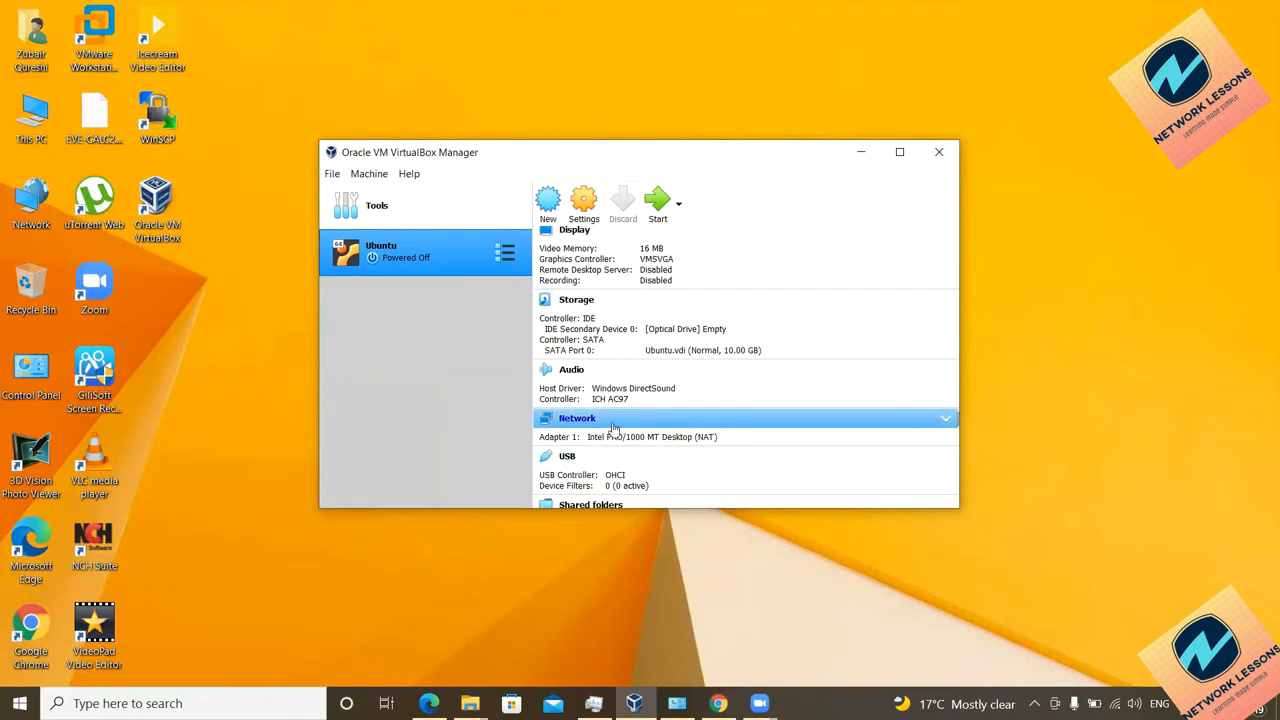
{"action": "left_click", "coordinate": [612, 424]}
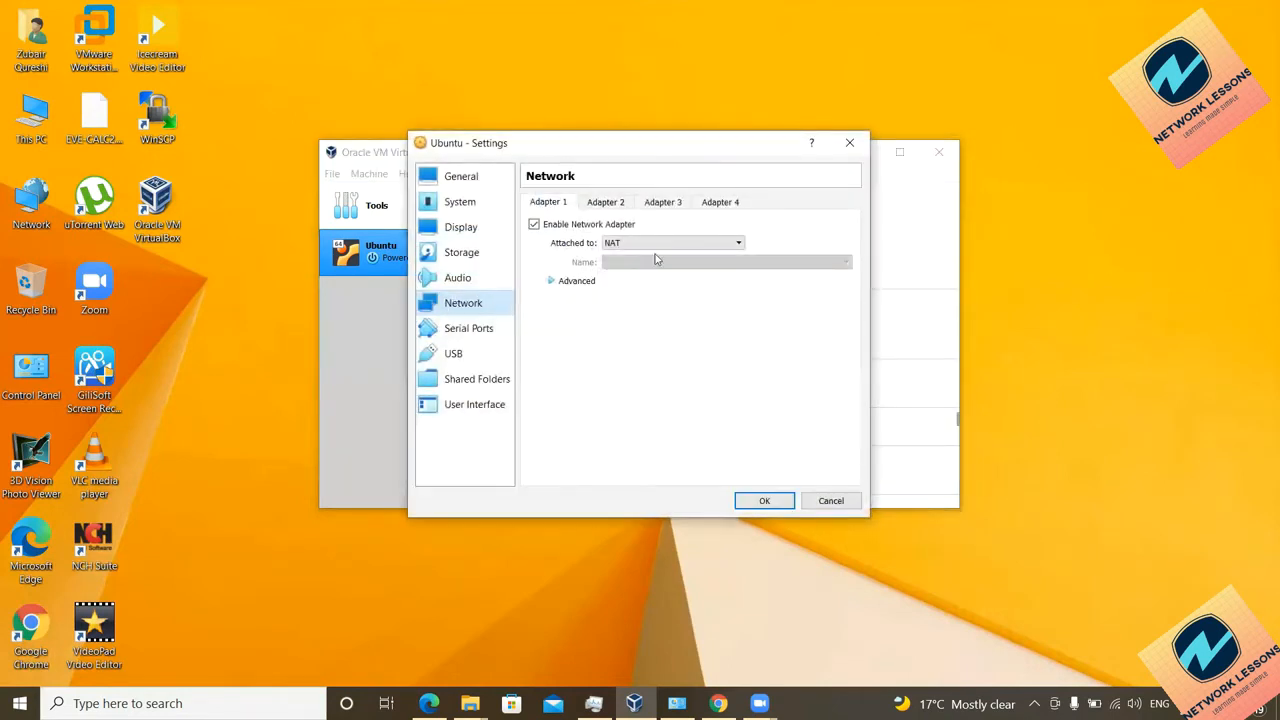
{"action": "left_click", "coordinate": [603, 204]}
{"action": "left_click", "coordinate": [662, 205]}
{"action": "left_click", "coordinate": [708, 207]}
{"action": "left_click", "coordinate": [645, 208]}
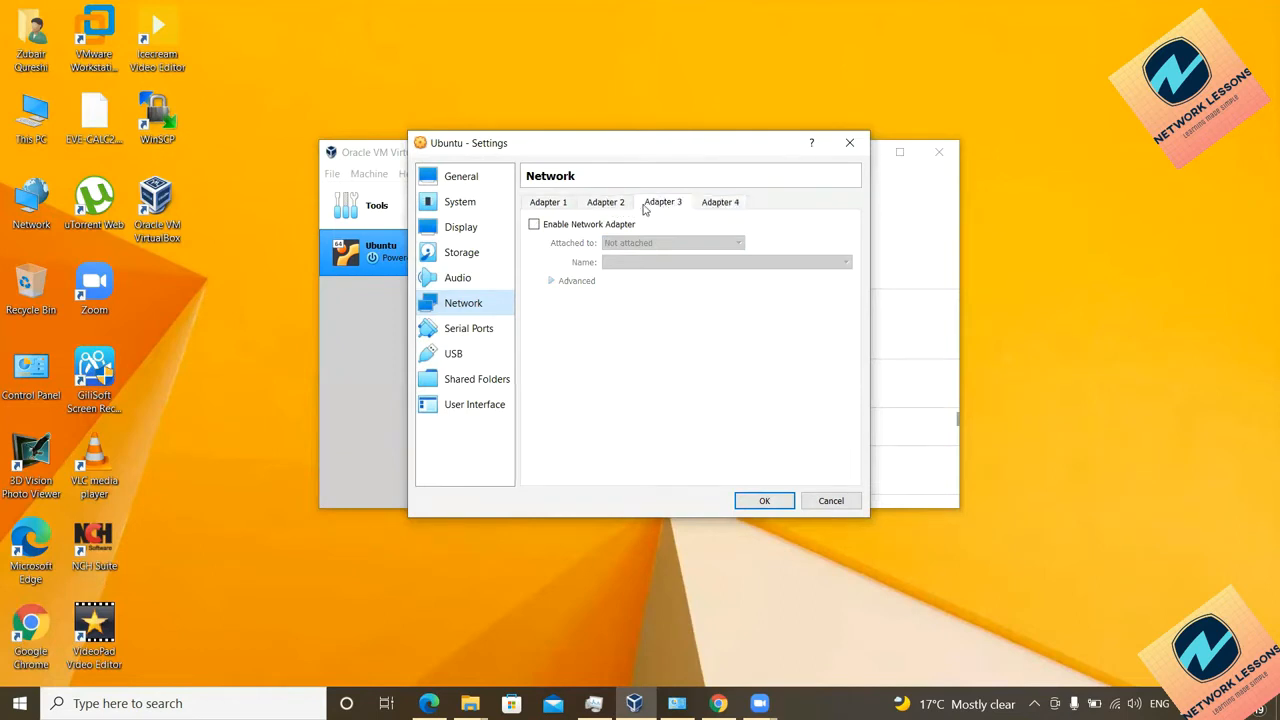
{"action": "left_click", "coordinate": [560, 207]}
Step: Attach Adapter 1 to Bridged Adapter on the Intel Centrino Ultimate-N 6300 AGN card
{"action": "left_click", "coordinate": [604, 203]}
{"action": "left_click", "coordinate": [550, 203]}
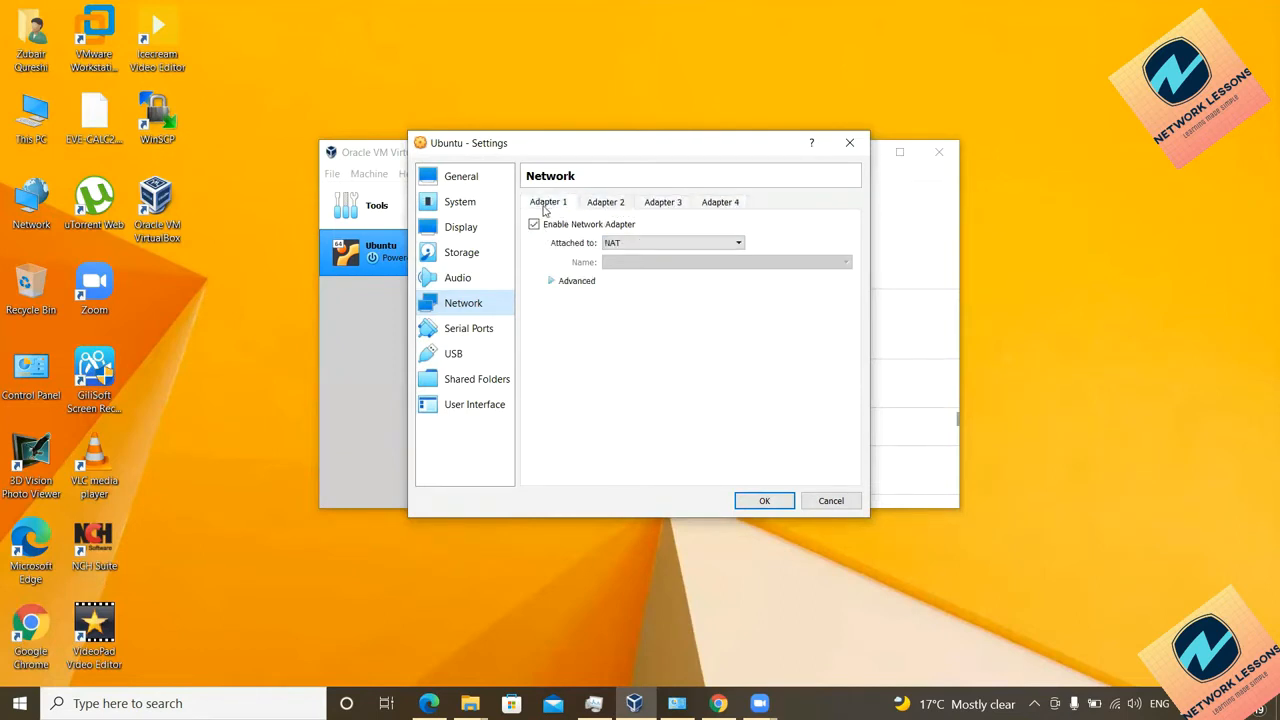
{"action": "left_click", "coordinate": [620, 245]}
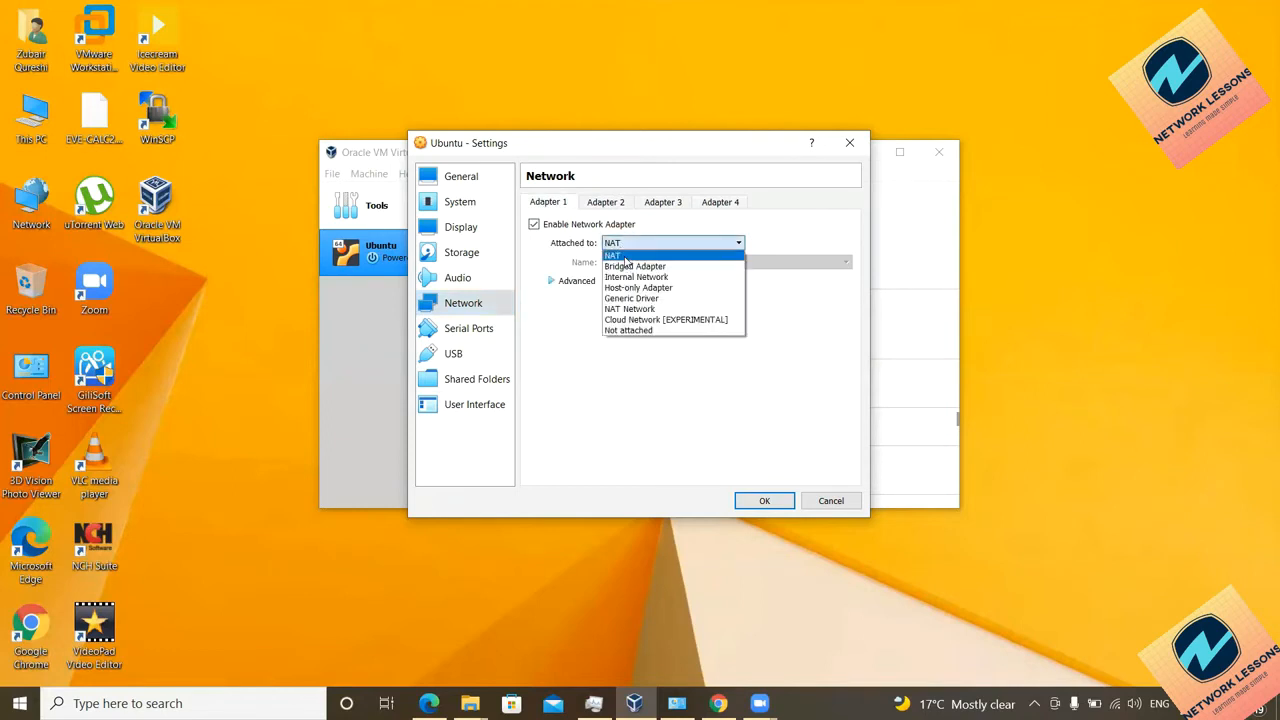
{"action": "left_click", "coordinate": [634, 266]}
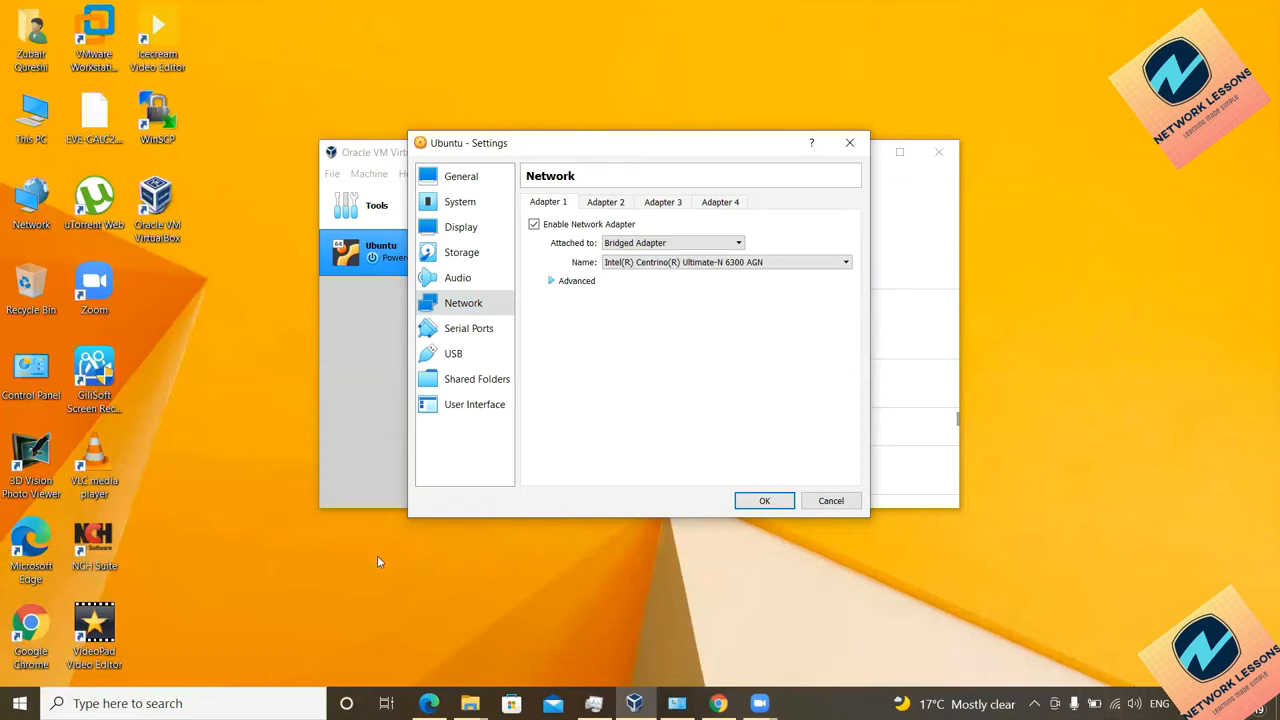
Step: Launch Command Prompt with cmd and run ipconfig to list the host's IP configuration
{"action": "key", "text": "super+r"}
{"action": "type", "text": "cmd"}
{"action": "key", "text": "Return"}
{"action": "type", "text": "ipconfig"}
{"action": "key", "text": "Return"}
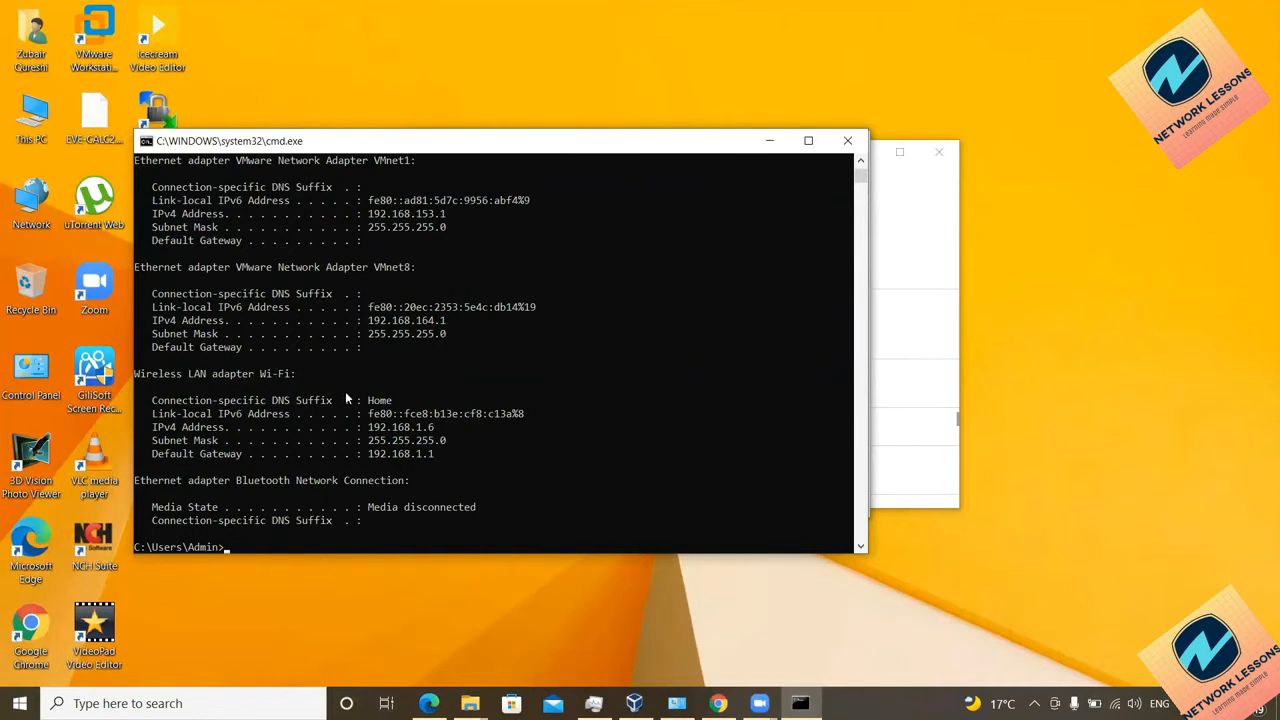
Step: Select the Wi-Fi lines showing 192.168.1.6 and gateway 192.168.1.1, then minimize the prompt
{"action": "scroll", "coordinate": [344, 395], "scroll_direction": "down", "scroll_amount": 1}
{"action": "left_click_drag", "start_coordinate": [362, 387], "coordinate": [370, 419]}
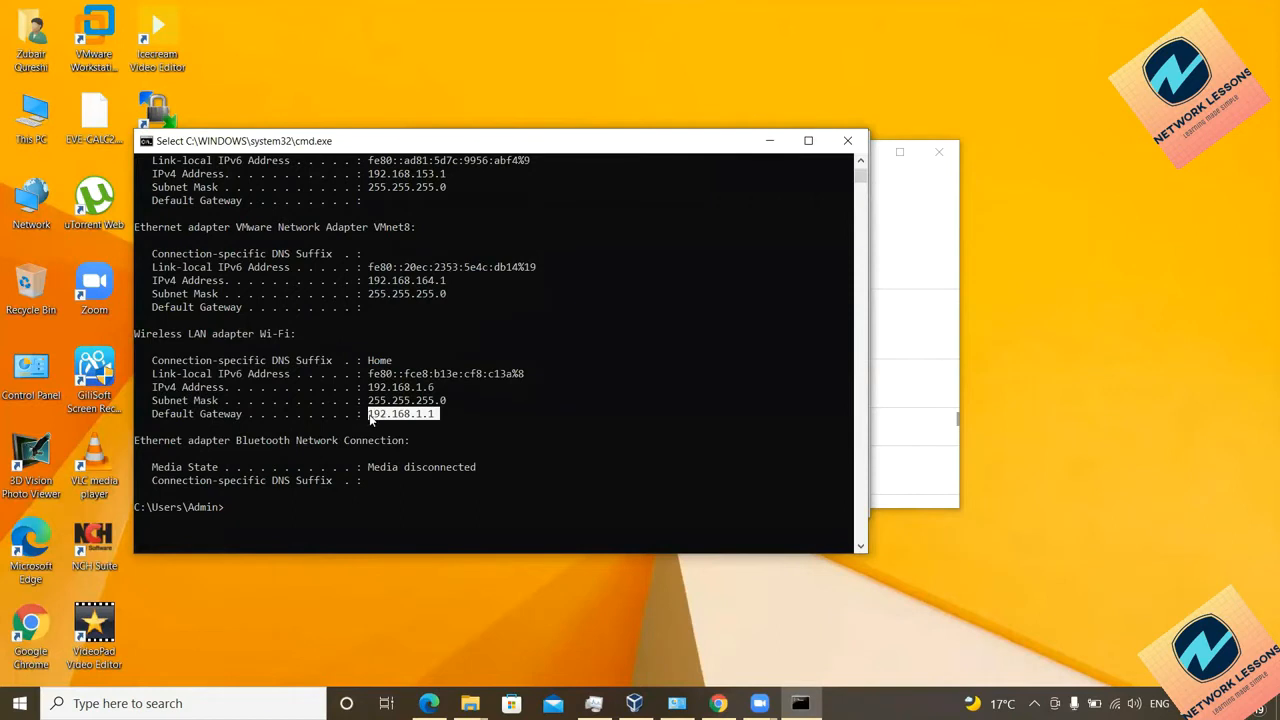
{"action": "left_click", "coordinate": [772, 146]}
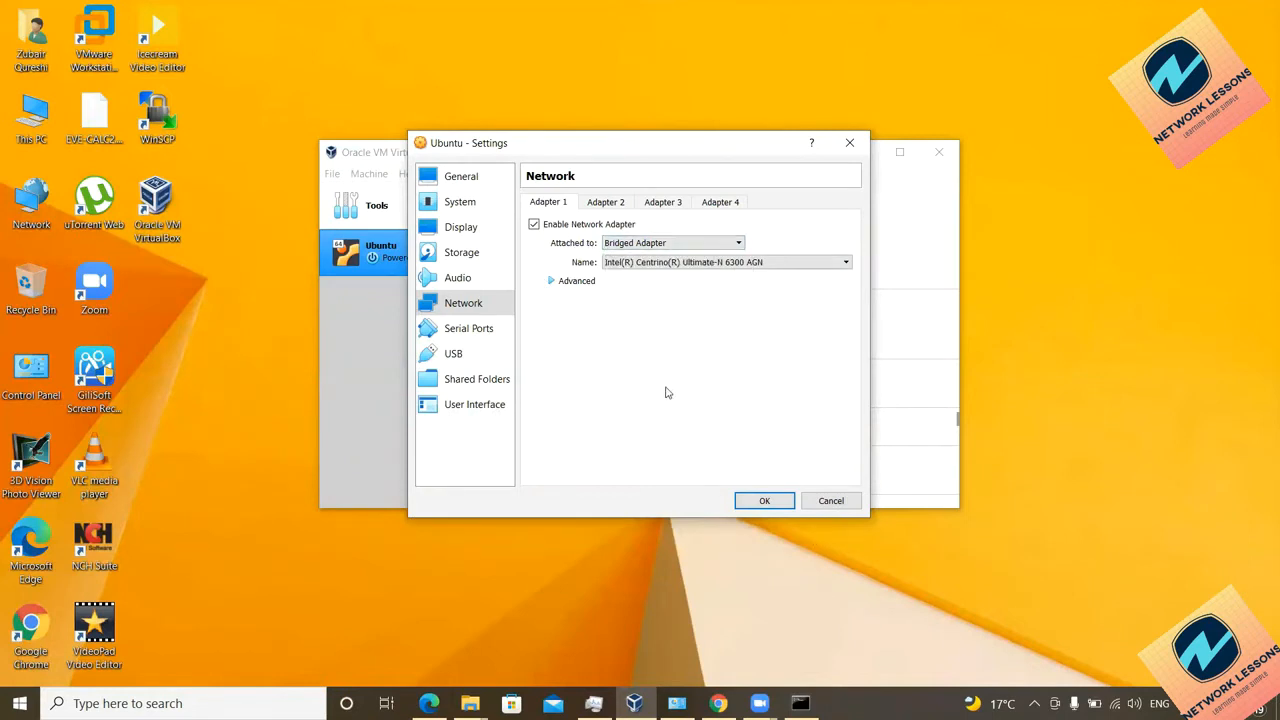
Step: Keep Bridged Adapter as the attachment type and expand the adapter's Advanced options
{"action": "left_click", "coordinate": [630, 247]}
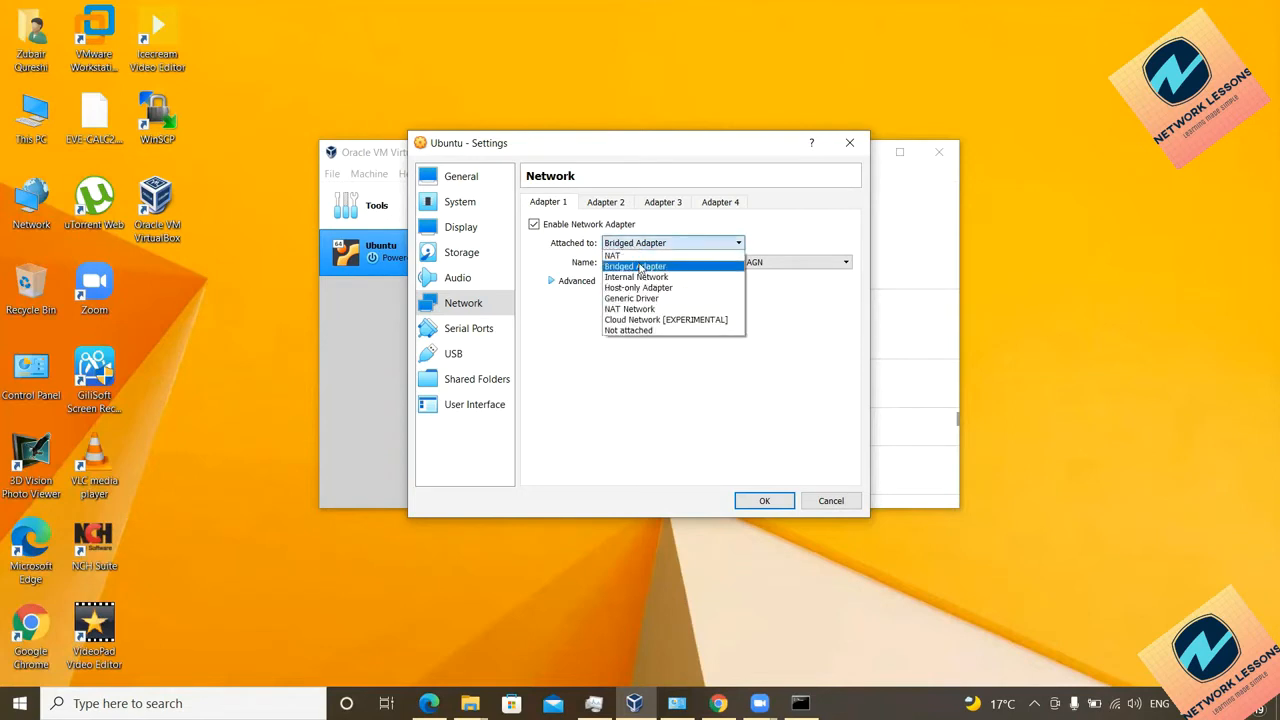
{"action": "left_click", "coordinate": [643, 268]}
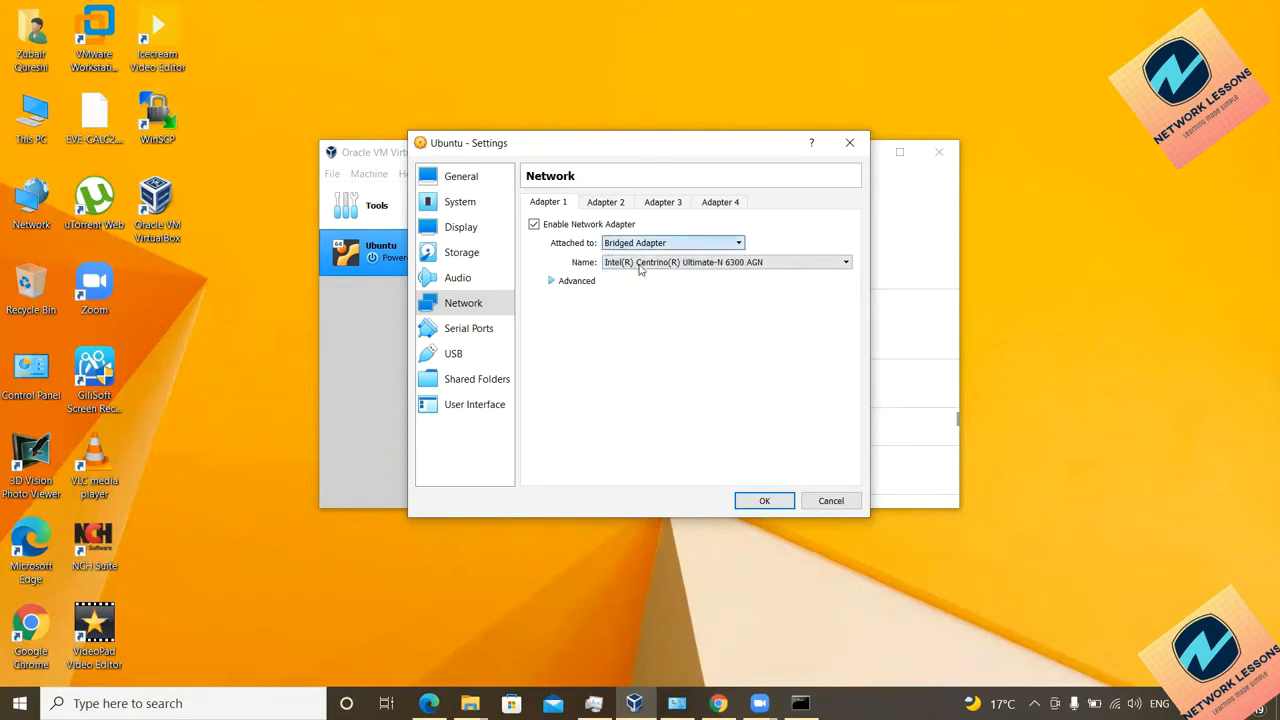
{"action": "left_click", "coordinate": [550, 281]}
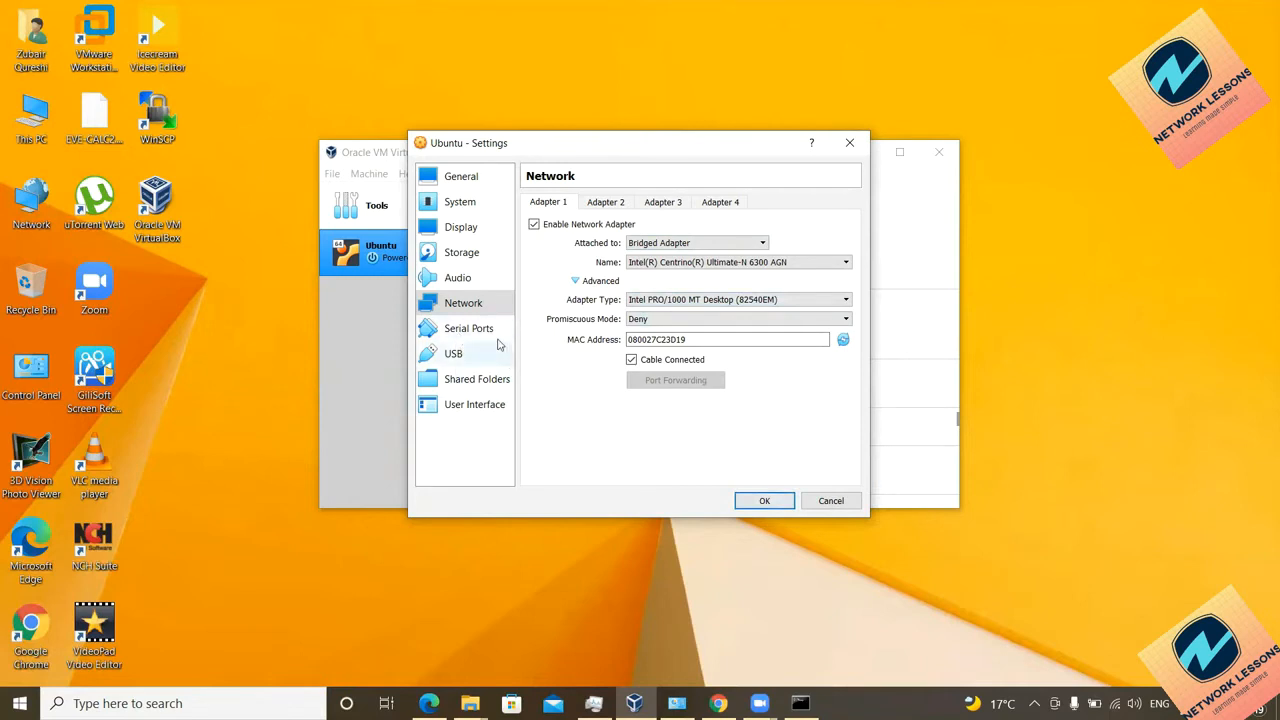
Step: Review the General settings' Advanced and Description tabs
{"action": "left_click", "coordinate": [460, 177]}
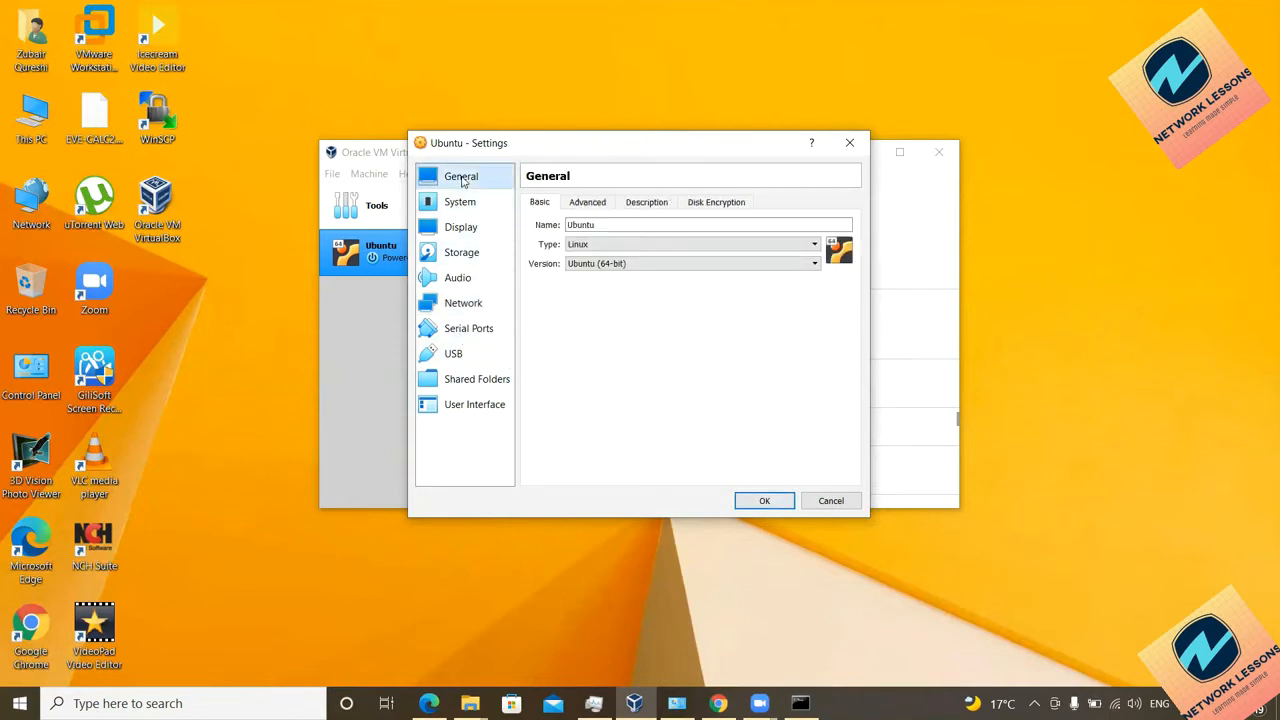
{"action": "left_click", "coordinate": [588, 203]}
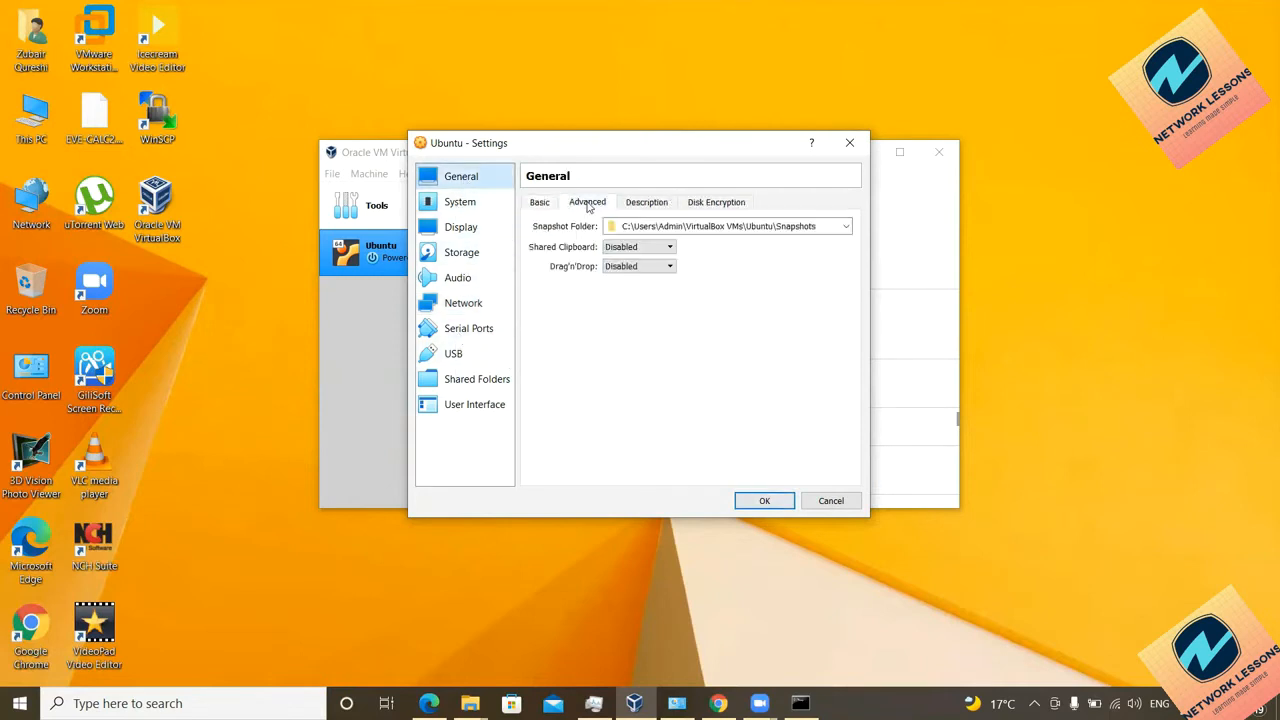
{"action": "left_click", "coordinate": [647, 203]}
Step: Enable Optical in the System boot order and view the Processor tab: 1 CPU, 100% cap
{"action": "left_click", "coordinate": [446, 206]}
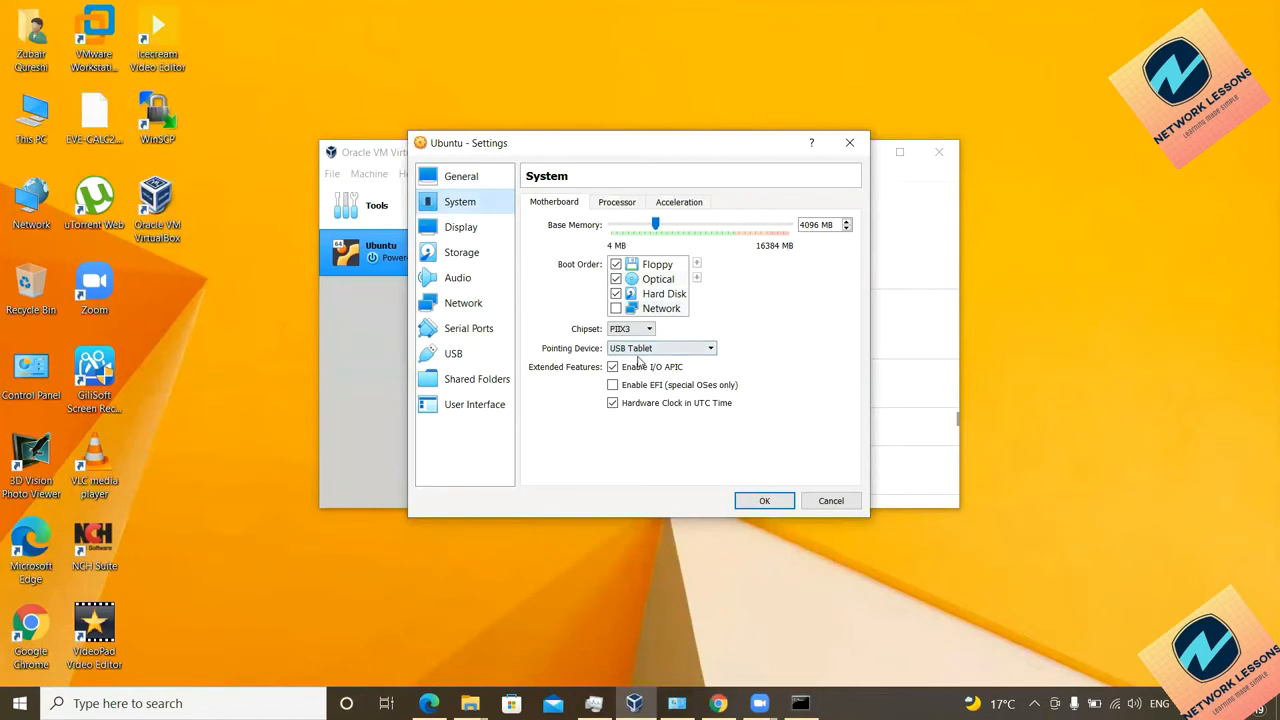
{"action": "left_click", "coordinate": [616, 279]}
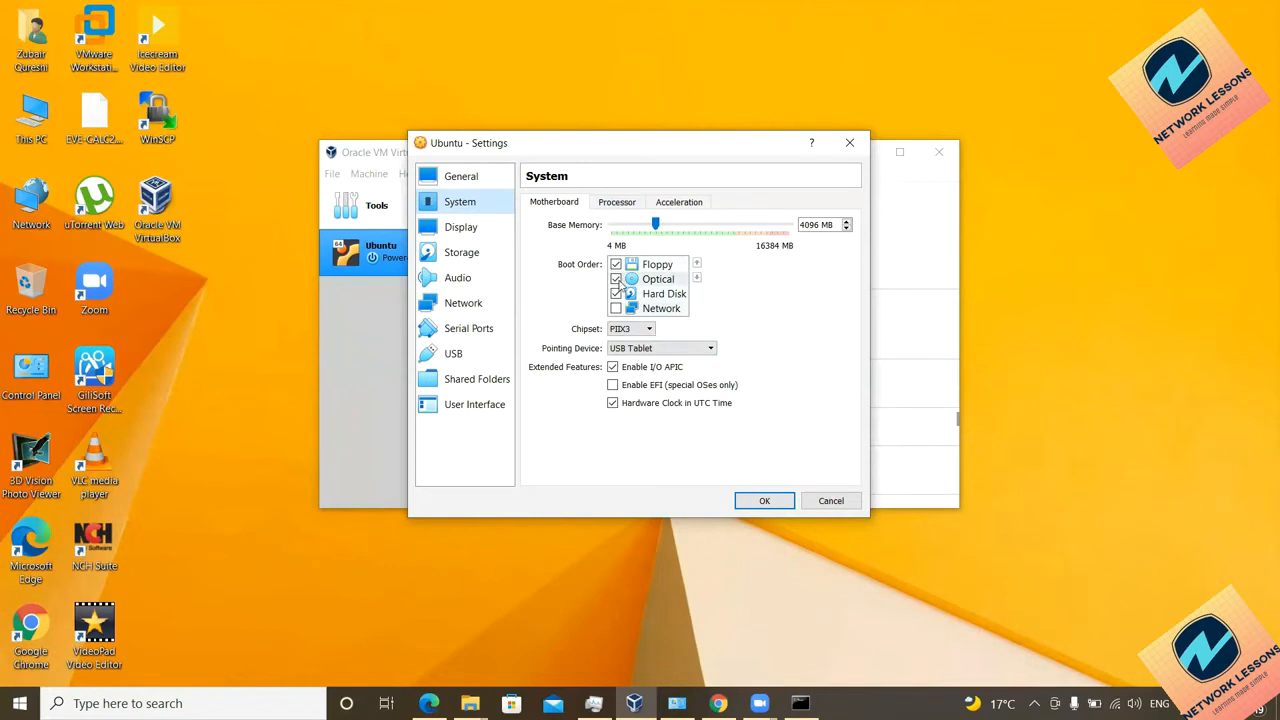
{"action": "left_click", "coordinate": [617, 203]}
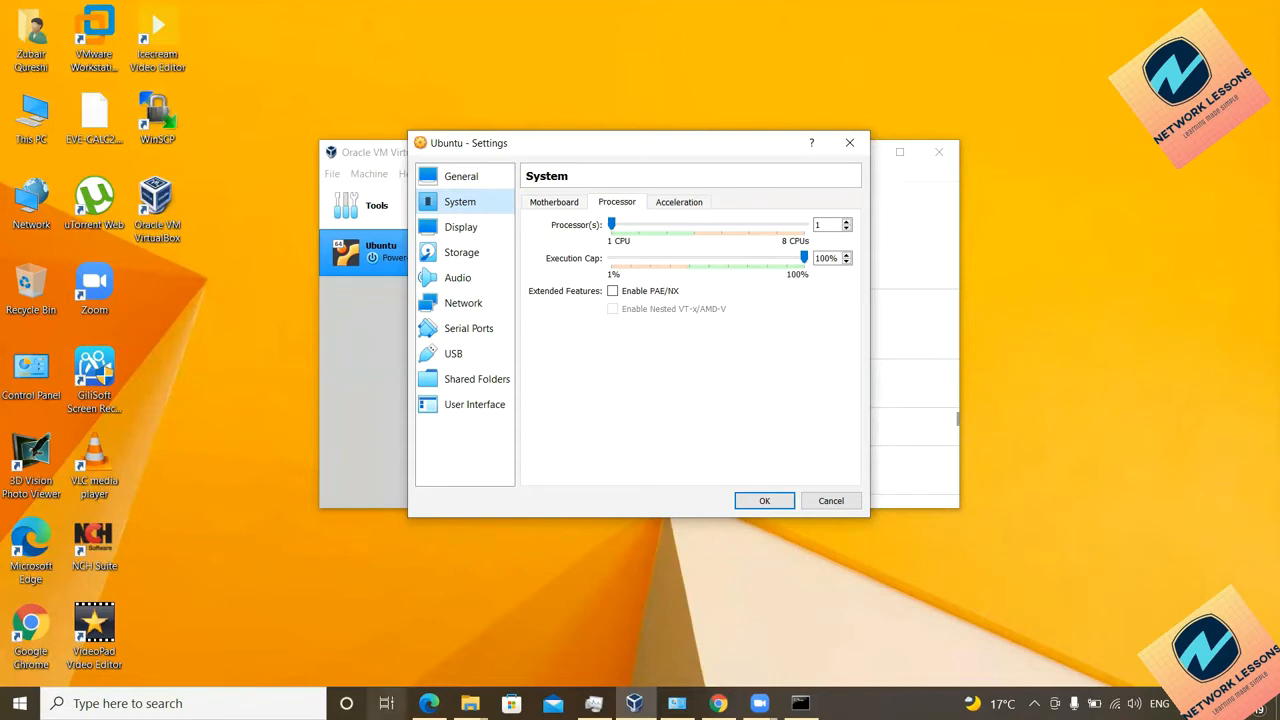
{"action": "mouse_move", "coordinate": [470, 703]}
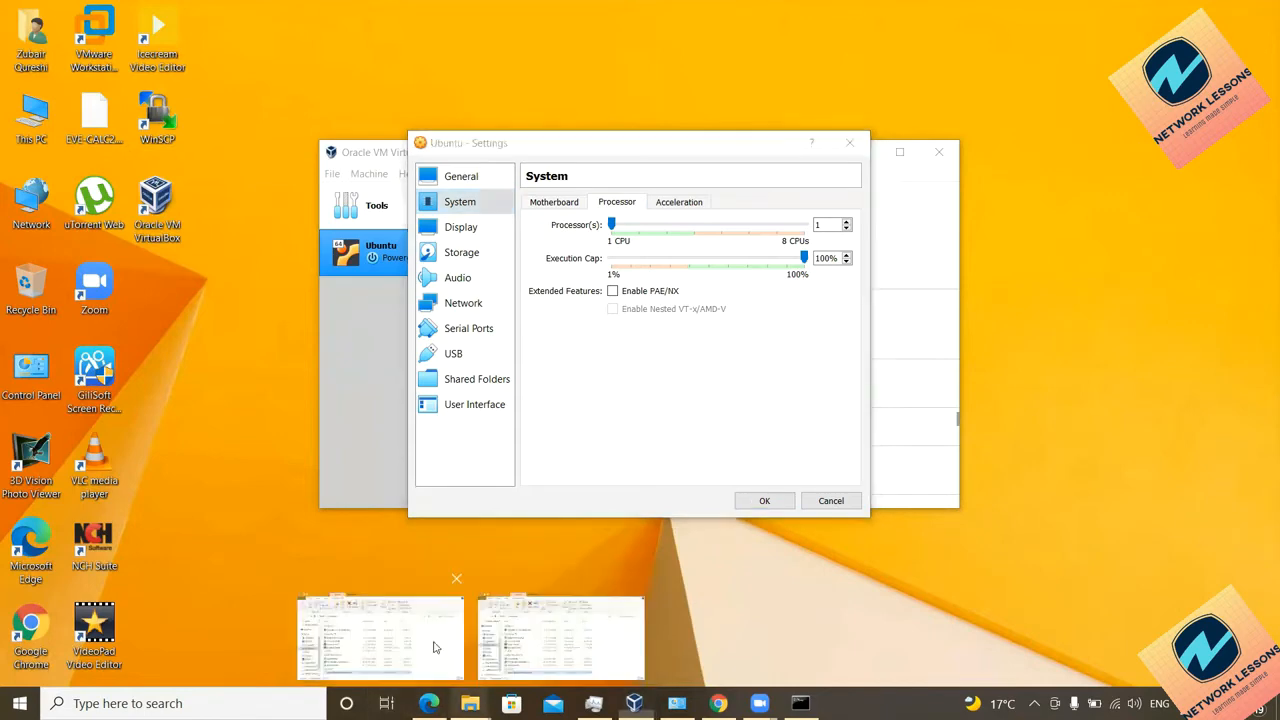
{"action": "left_click", "coordinate": [400, 620]}
{"action": "left_click", "coordinate": [263, 371]}
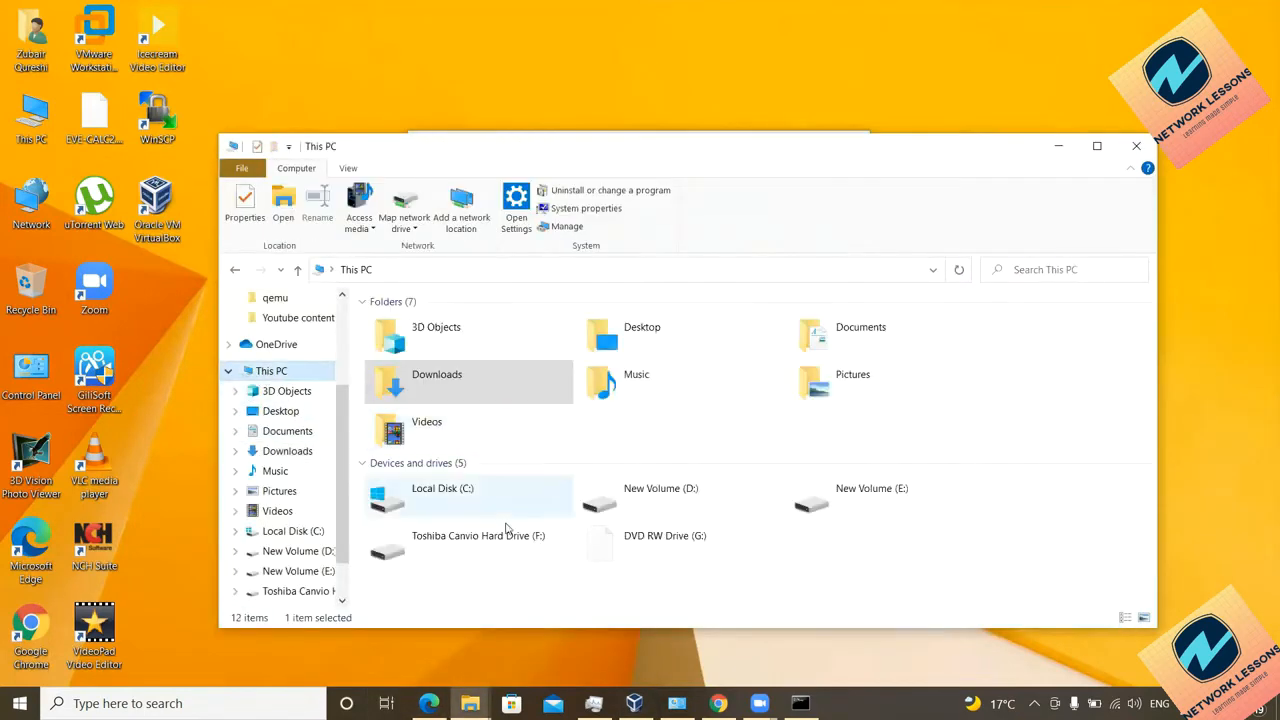
{"action": "right_click", "coordinate": [543, 586]}
{"action": "left_click", "coordinate": [562, 573]}
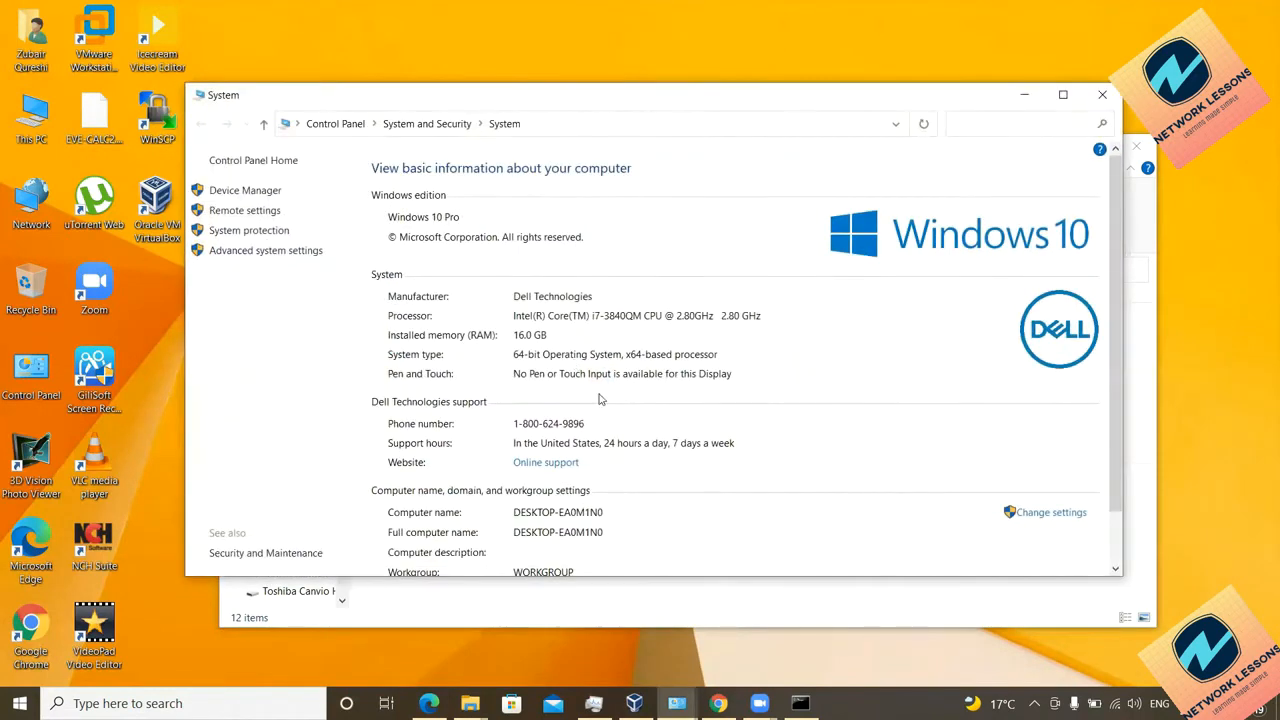
{"action": "scroll", "coordinate": [675, 404], "scroll_direction": "down", "scroll_amount": 1}
{"action": "scroll", "coordinate": [675, 404], "scroll_direction": "down", "scroll_amount": 1}
{"action": "scroll", "coordinate": [675, 404], "scroll_direction": "up", "scroll_amount": 1}
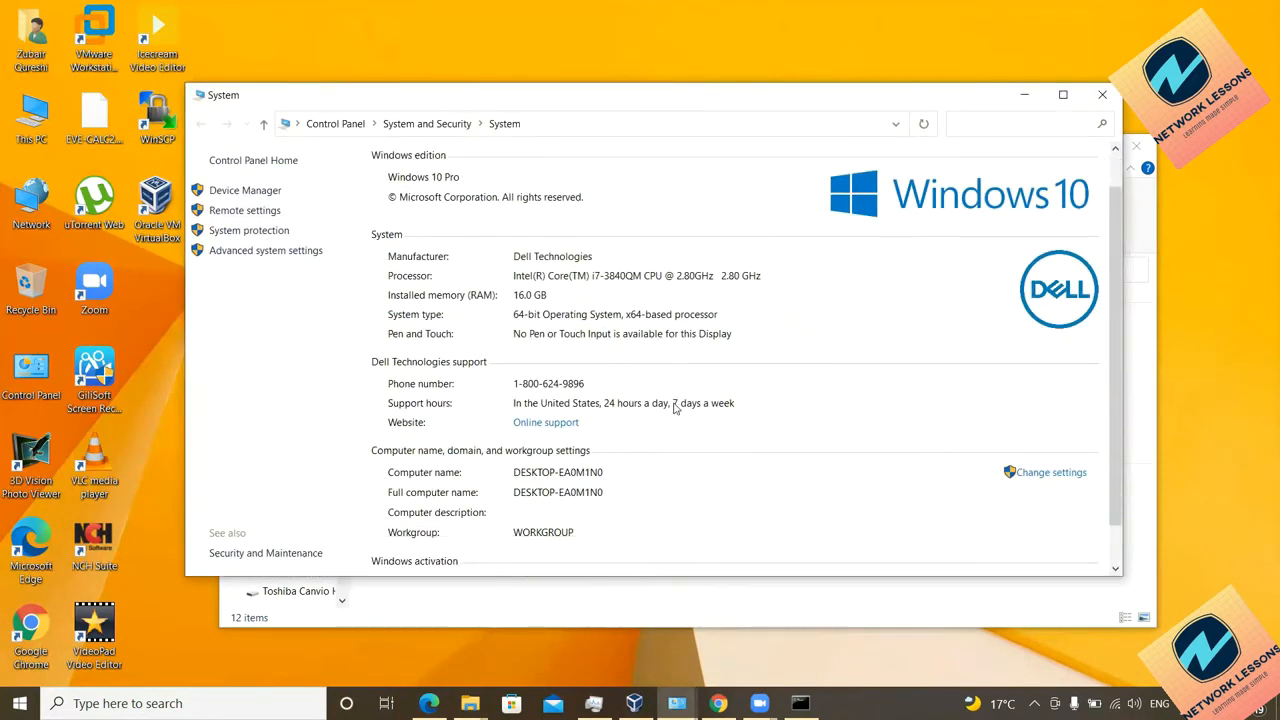
{"action": "left_click", "coordinate": [1102, 95]}
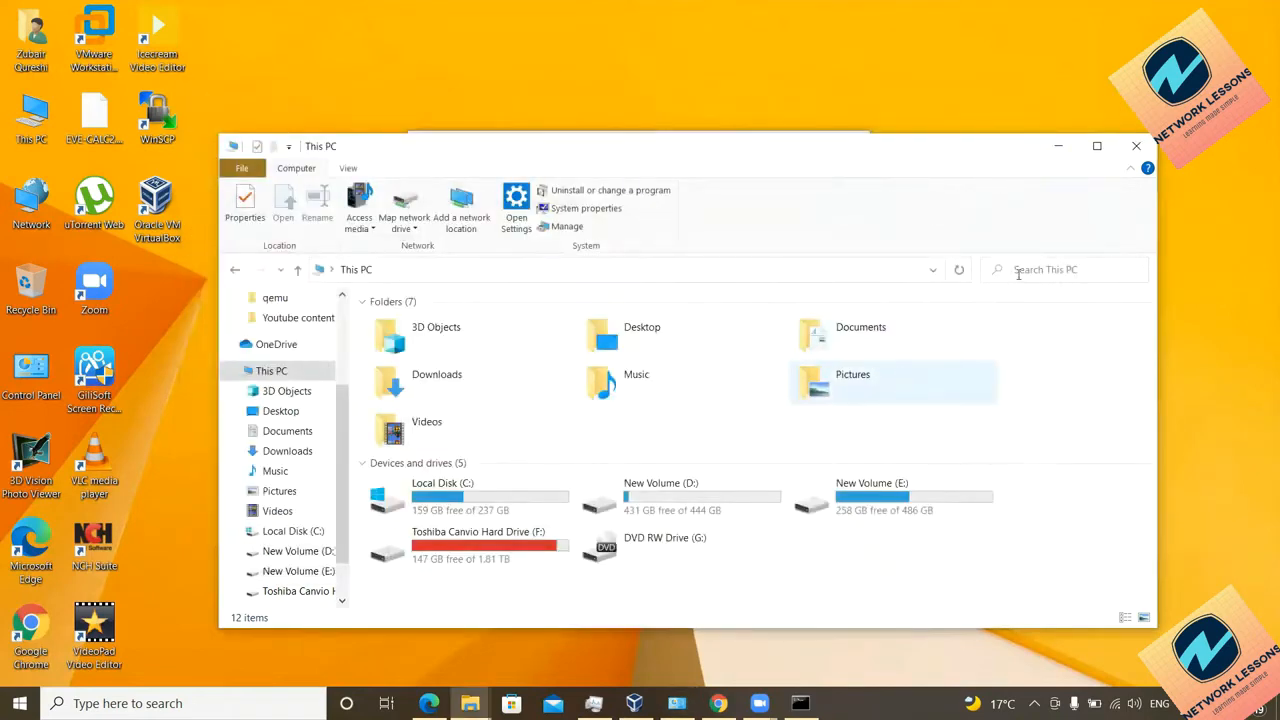
{"action": "left_click", "coordinate": [1058, 146]}
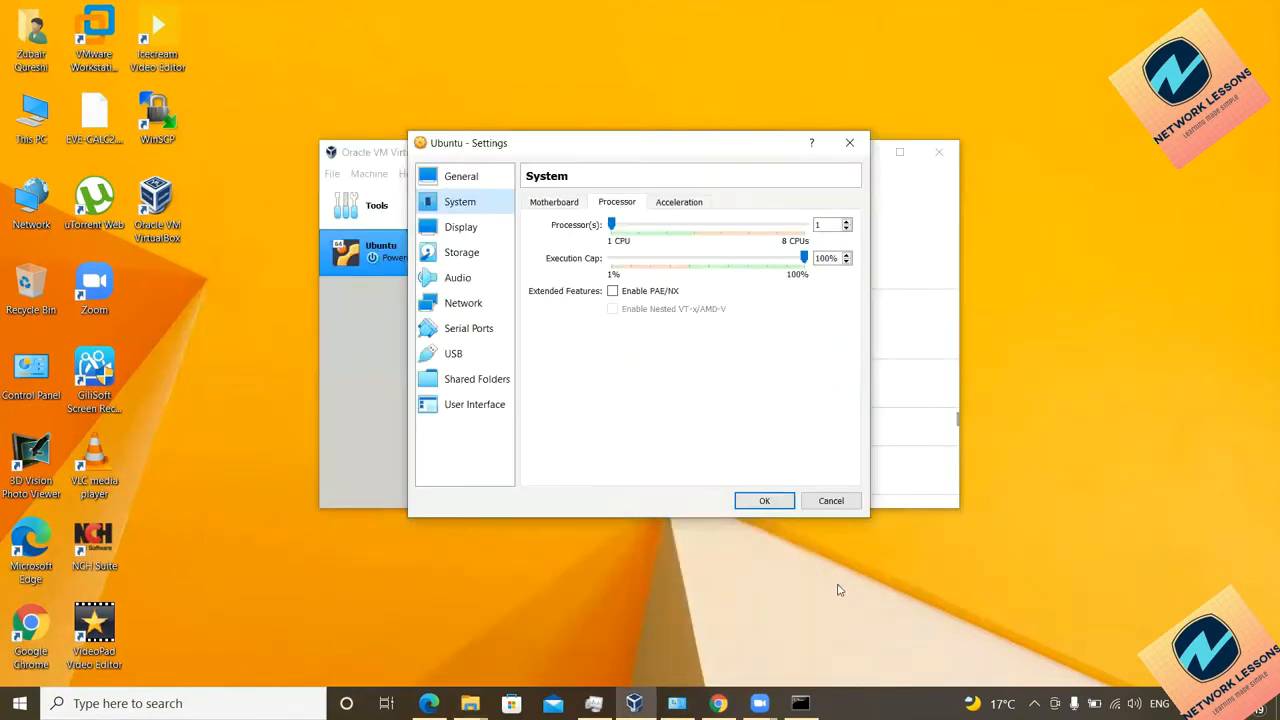
{"action": "key", "text": "super+r"}
{"action": "type", "text": "dxdiag"}
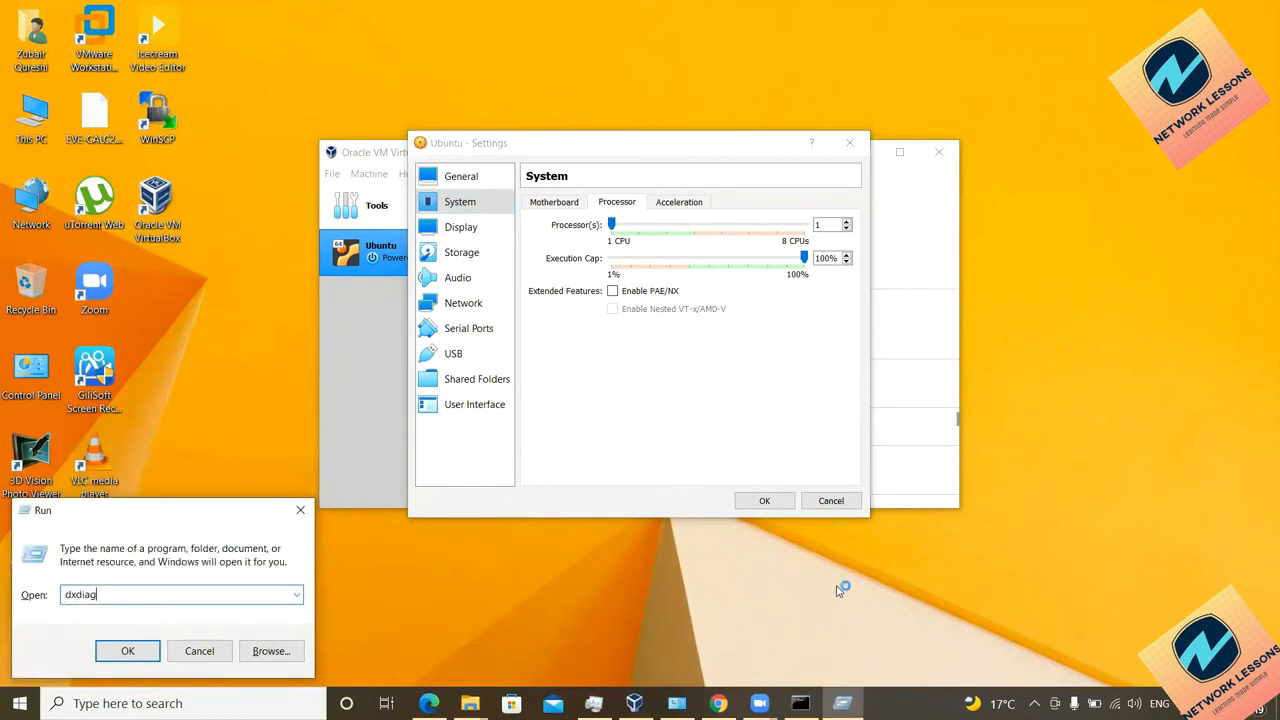
{"action": "key", "text": "Return"}
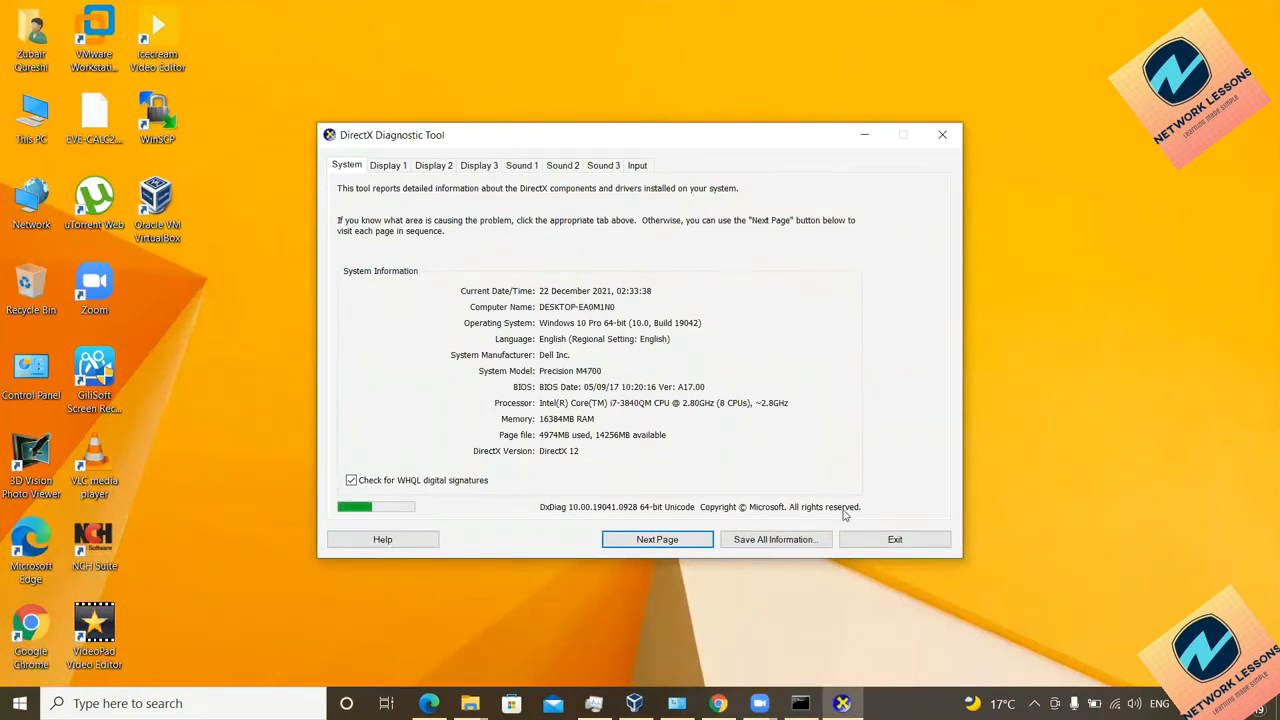
Step: Close DxDiag and raise the Ubuntu VM's processor count to 4 CPUs
{"action": "left_click", "coordinate": [888, 542]}
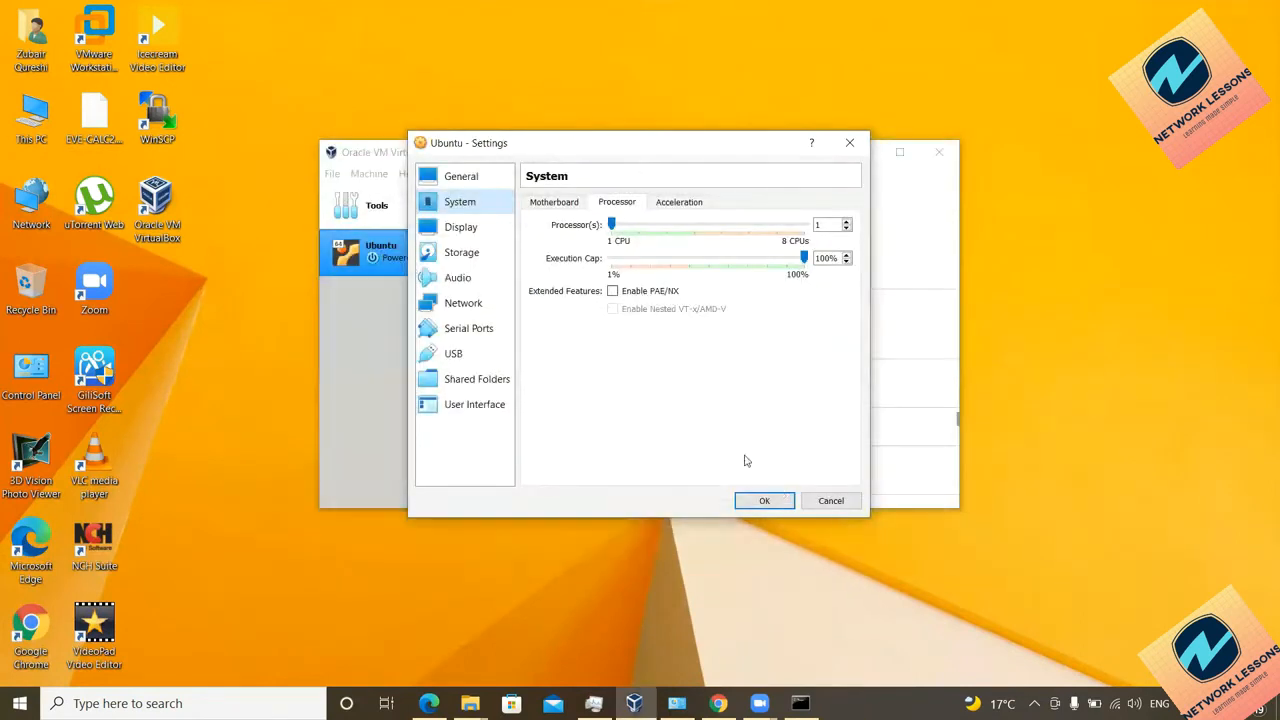
{"action": "left_click", "coordinate": [612, 224]}
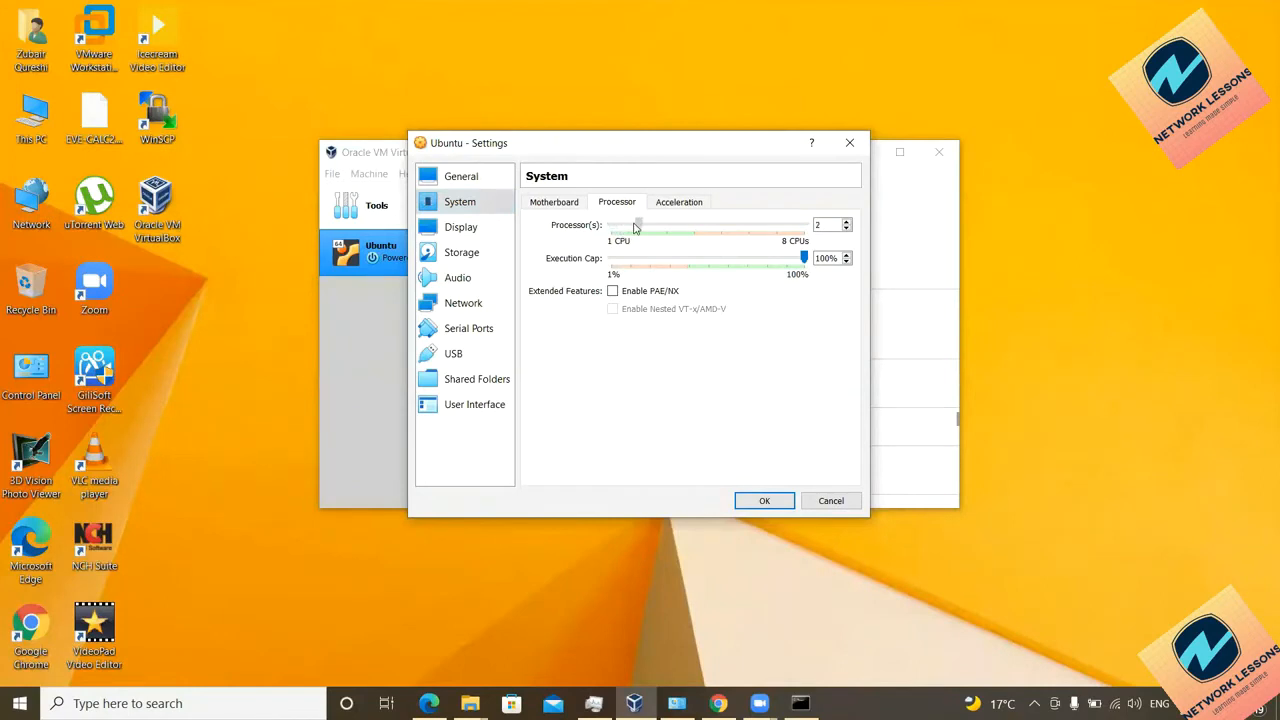
{"action": "left_click_drag", "start_coordinate": [640, 226], "coordinate": [694, 226]}
Step: Load ubuntu-18.04.6-desktop-amd64.iso into the empty optical drive as a Live CD and save settings
{"action": "left_click", "coordinate": [477, 255]}
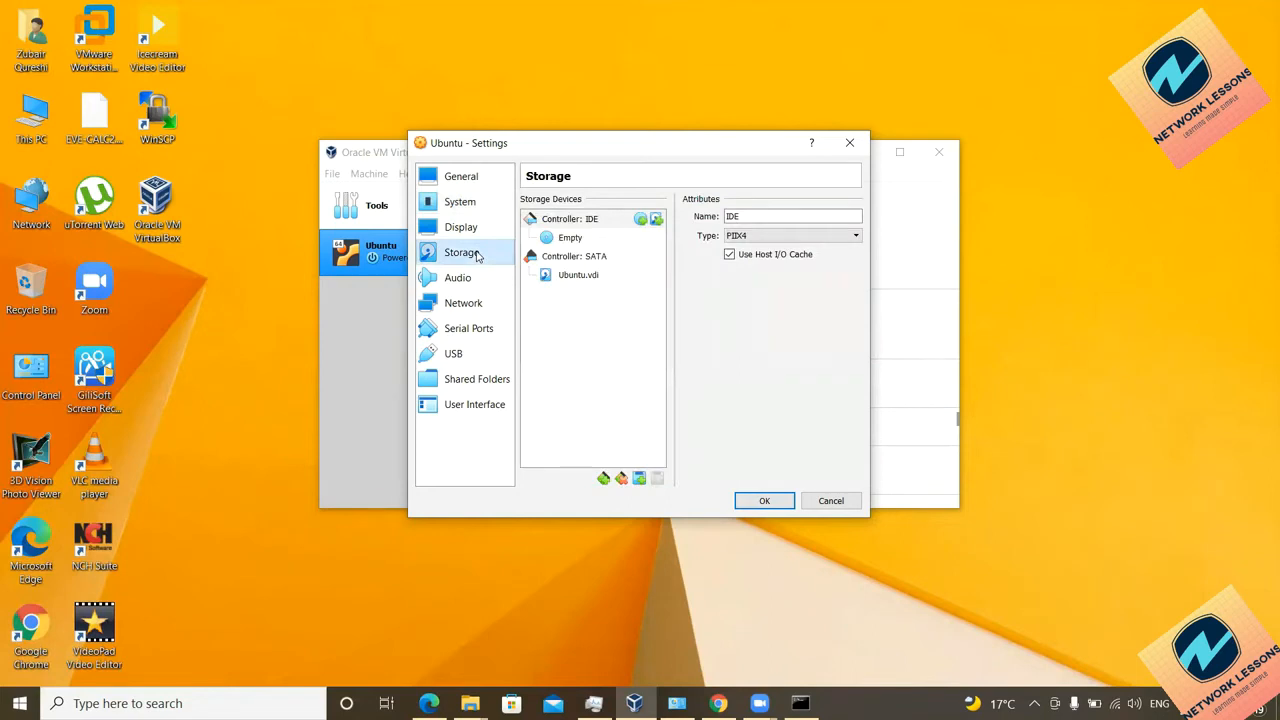
{"action": "left_click", "coordinate": [567, 240]}
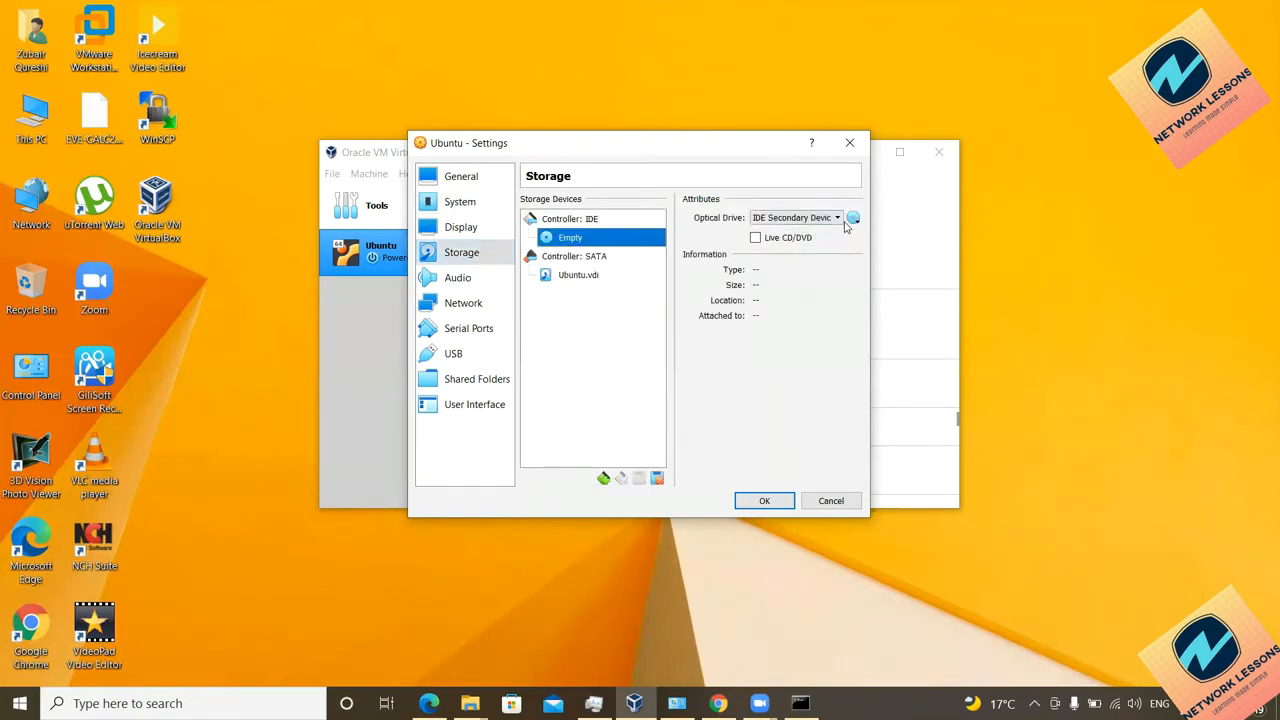
{"action": "left_click", "coordinate": [755, 238]}
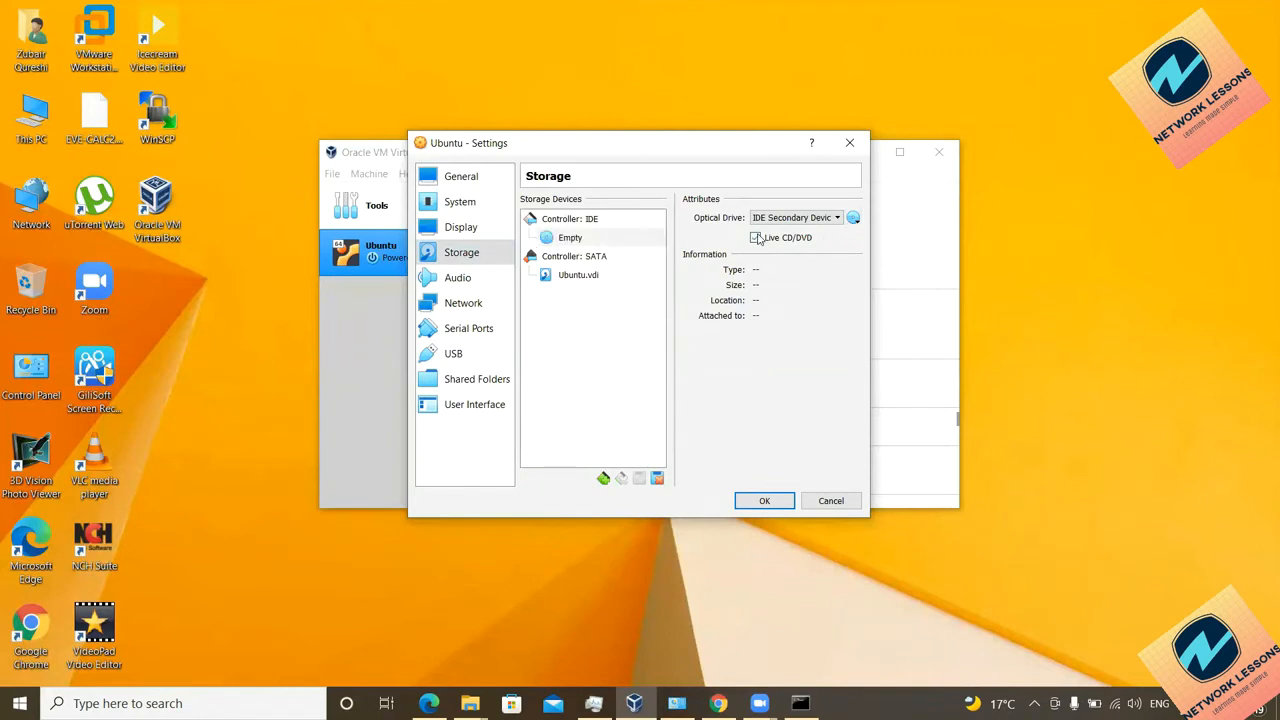
{"action": "left_click", "coordinate": [853, 218]}
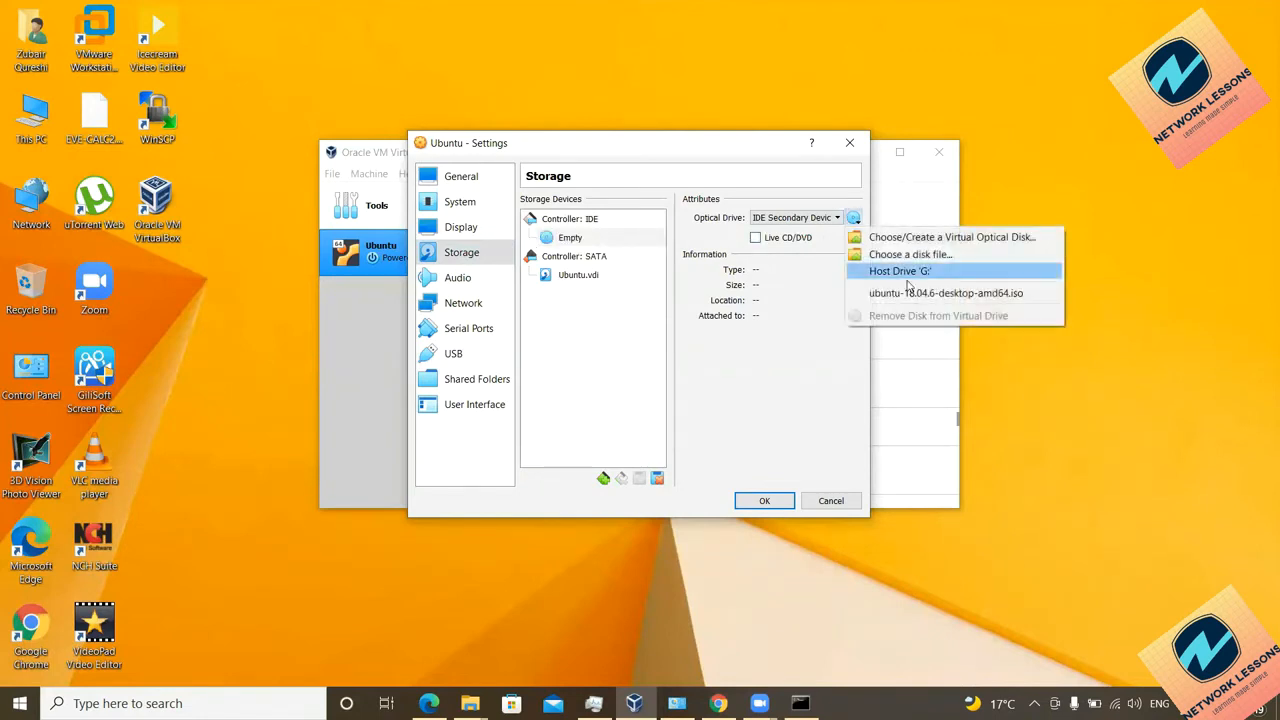
{"action": "left_click", "coordinate": [912, 256]}
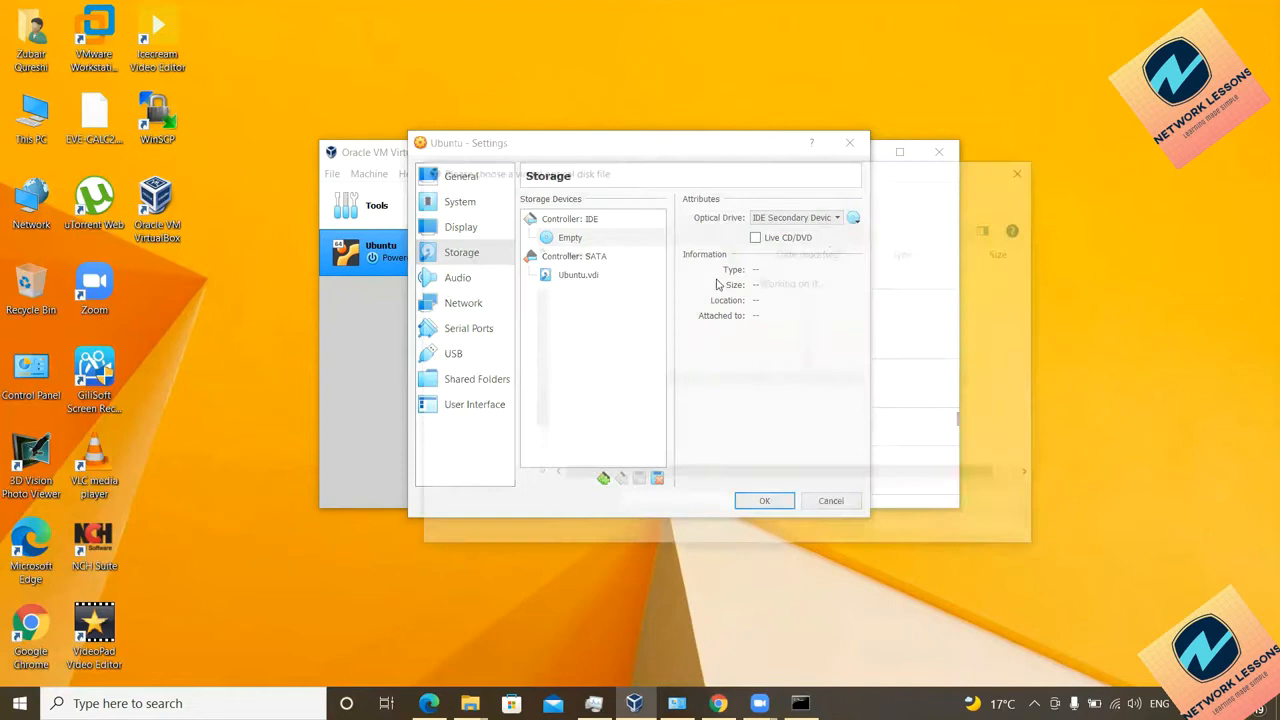
{"action": "left_click", "coordinate": [609, 340]}
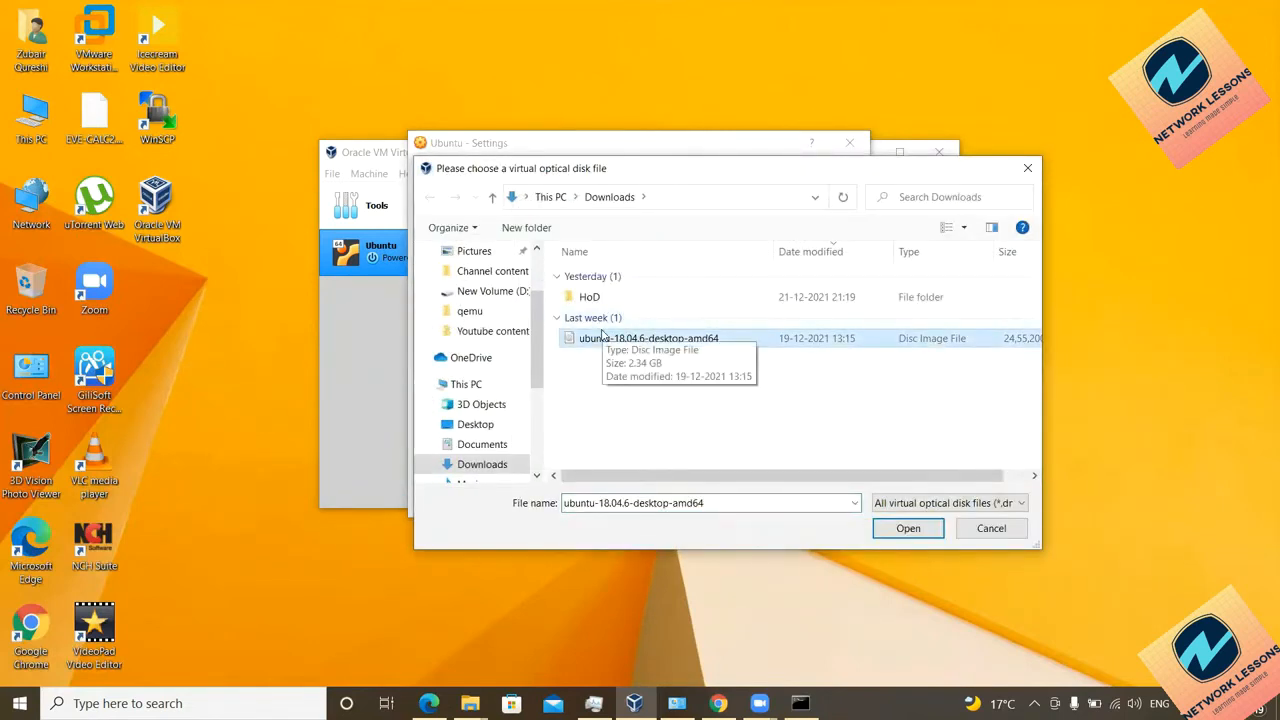
{"action": "double_click", "coordinate": [618, 341]}
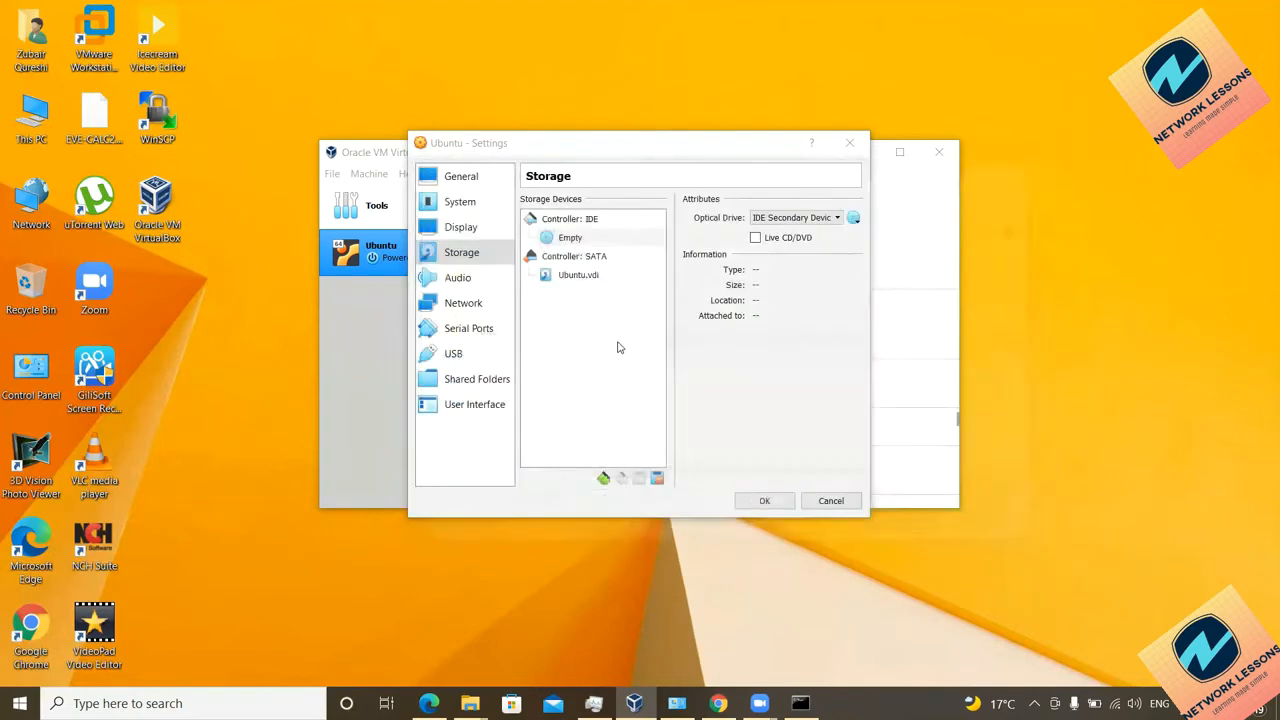
{"action": "left_click", "coordinate": [763, 501]}
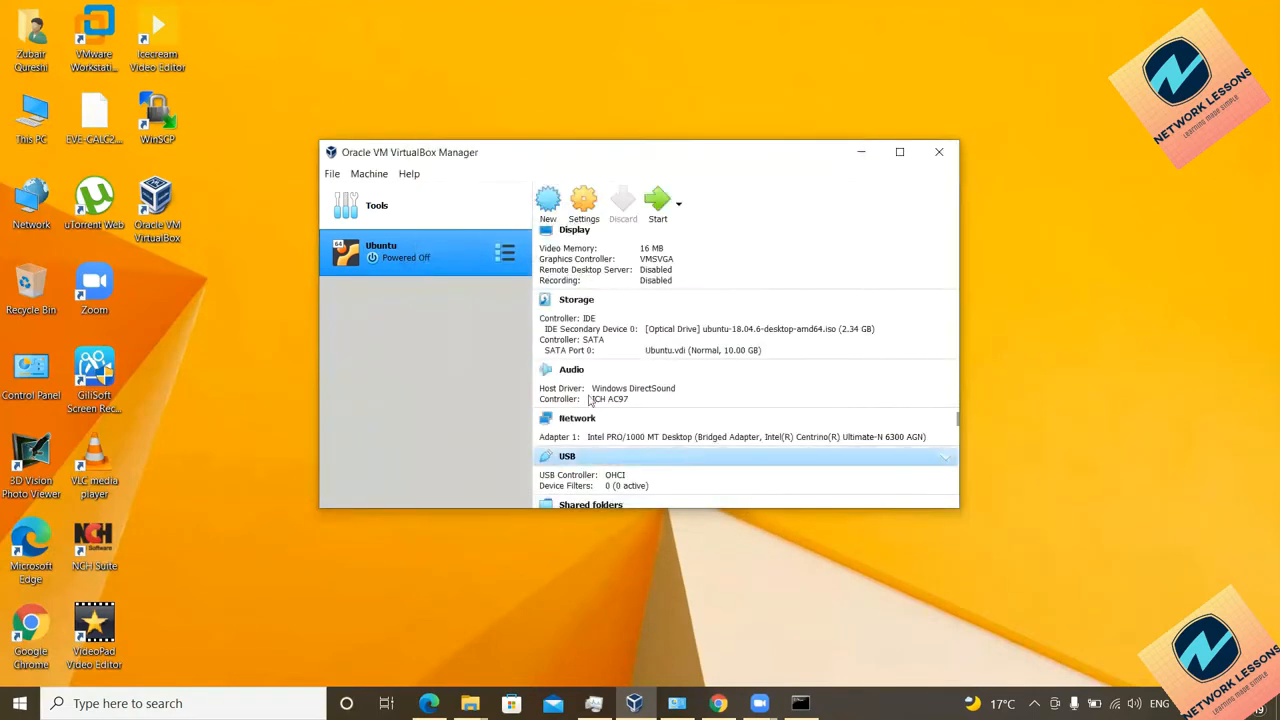
Step: Start the Ubuntu VM, dismiss the capture notices and enlarge its window while it boots
{"action": "left_click", "coordinate": [655, 203]}
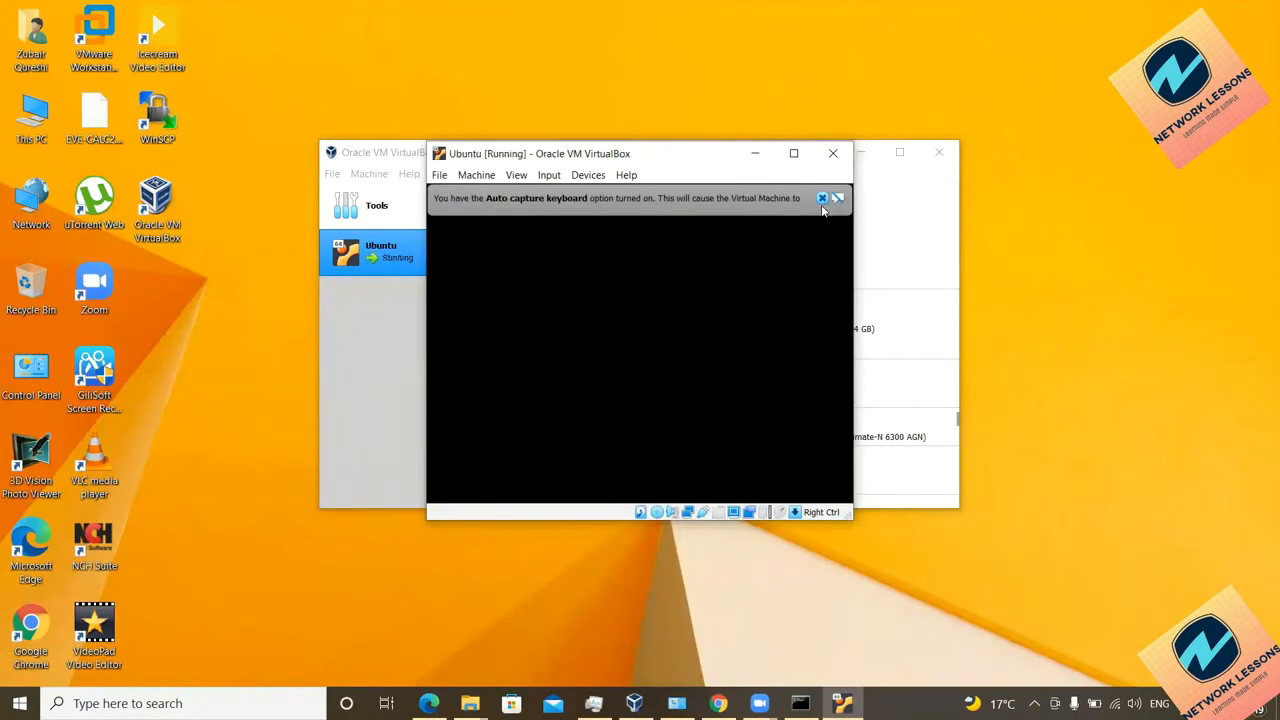
{"action": "left_click", "coordinate": [822, 198]}
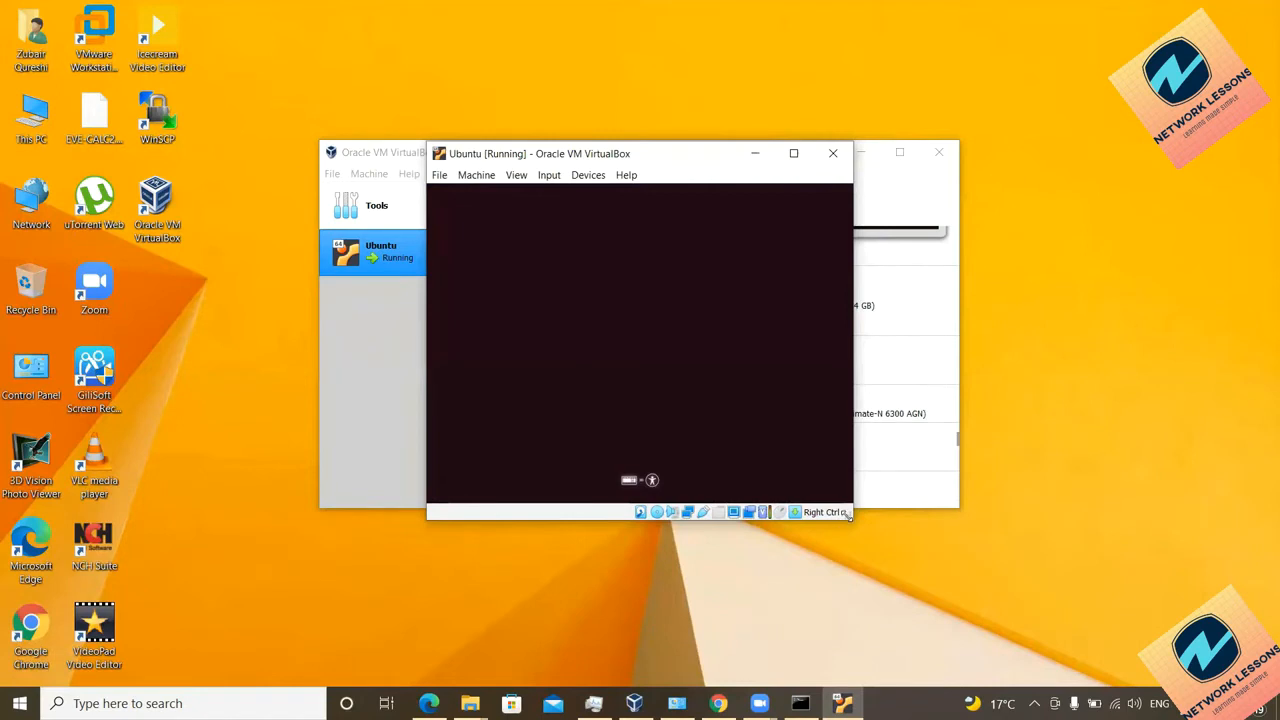
{"action": "left_click_drag", "start_coordinate": [848, 517], "coordinate": [998, 619]}
{"action": "left_click_drag", "start_coordinate": [514, 151], "coordinate": [412, 92]}
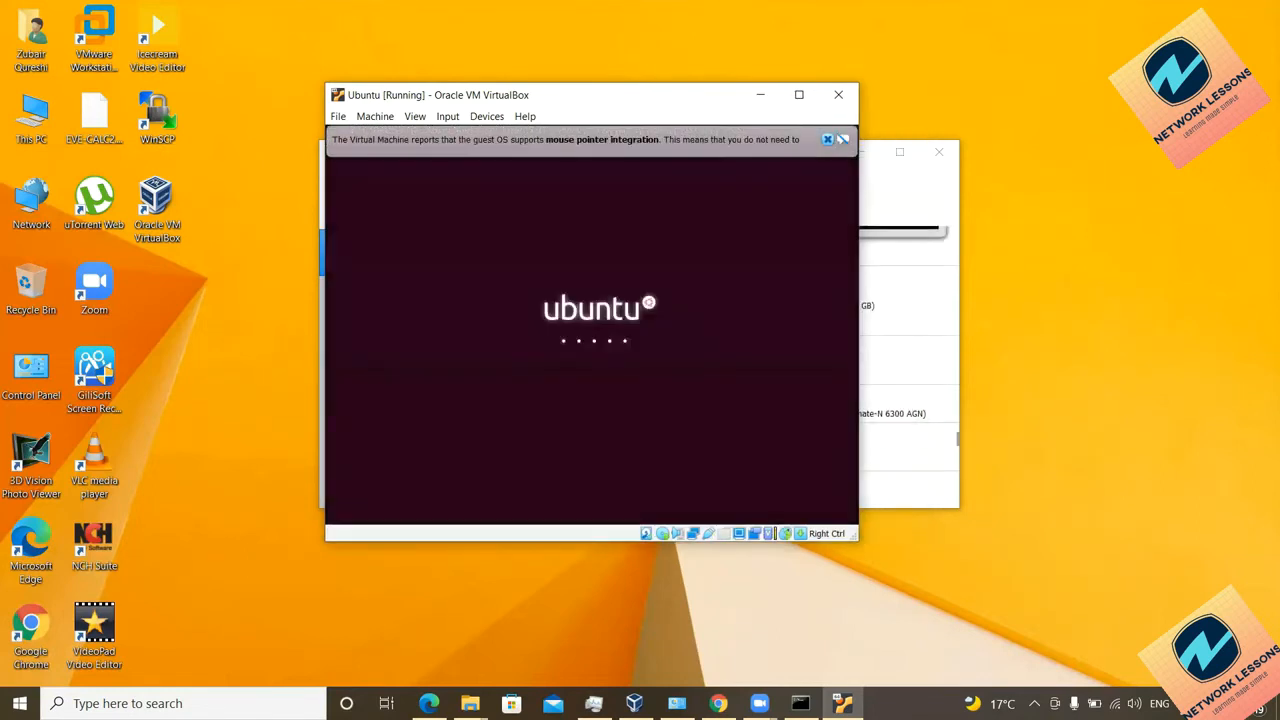
{"action": "left_click", "coordinate": [828, 141]}
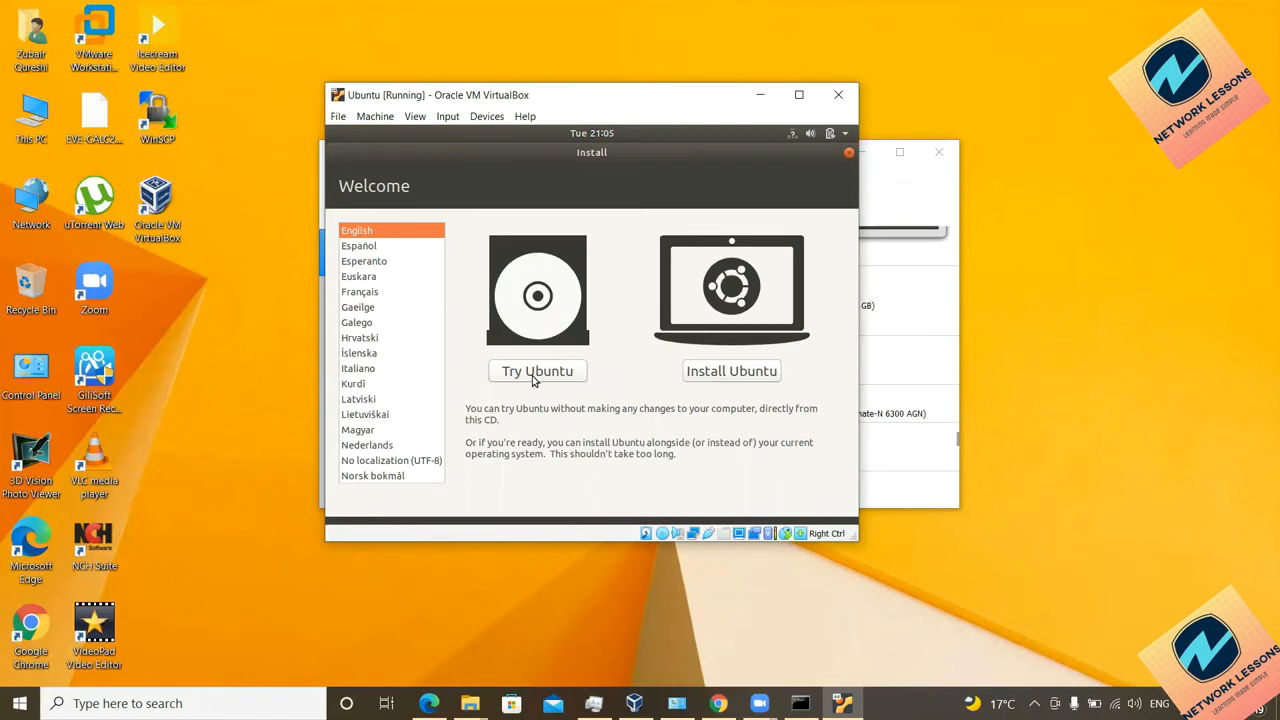
Step: Choose Install Ubuntu in an enlarged window, keeping English (US) keyboard and normal installation
{"action": "left_click", "coordinate": [747, 379]}
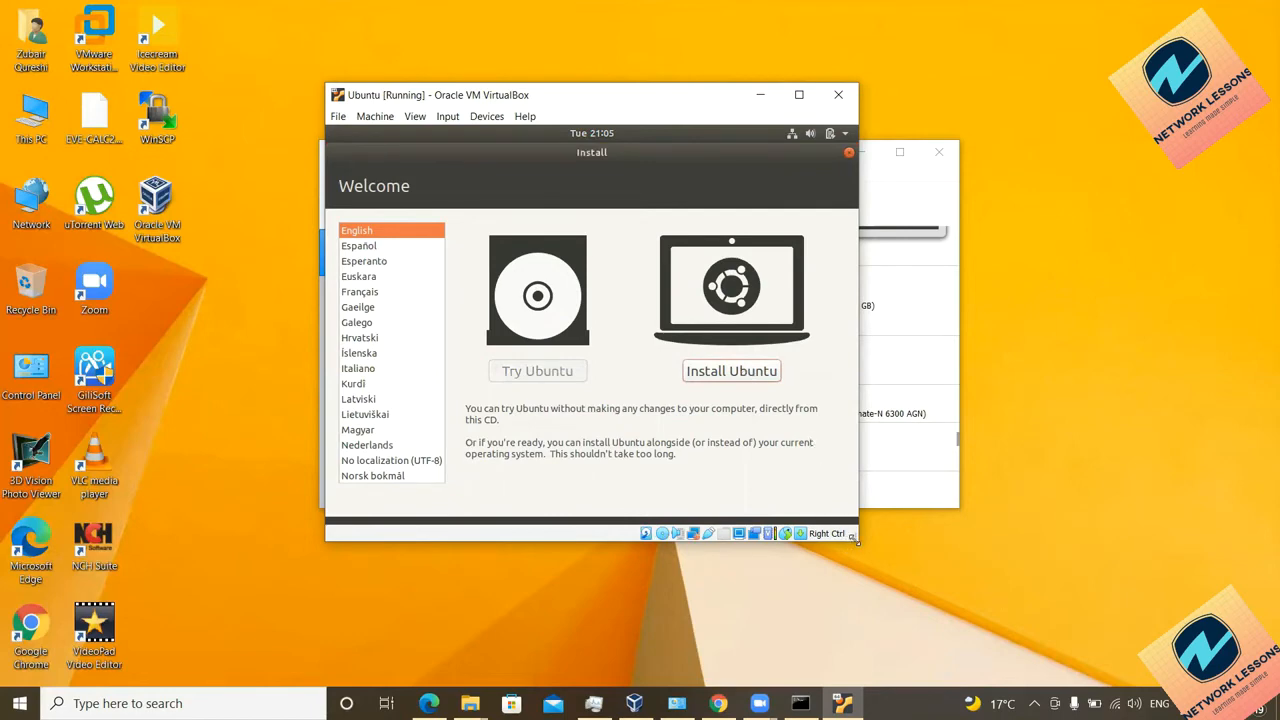
{"action": "left_click_drag", "start_coordinate": [856, 538], "coordinate": [977, 644]}
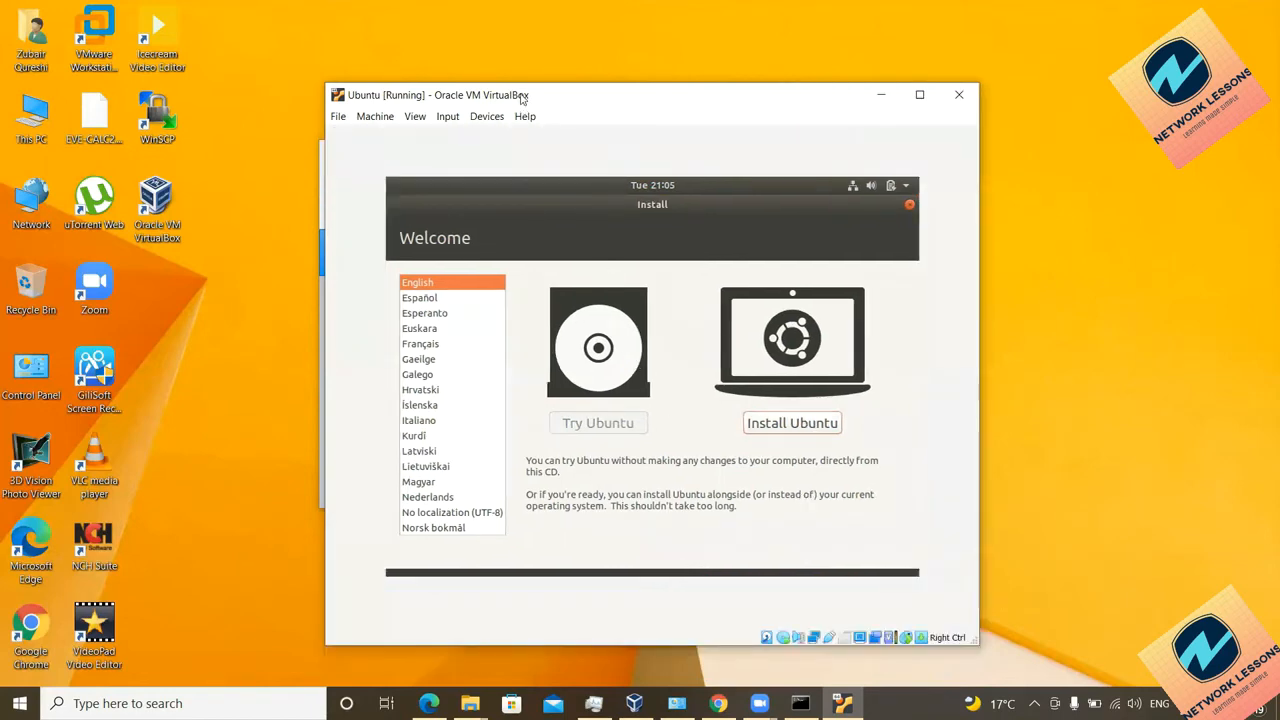
{"action": "left_click_drag", "start_coordinate": [520, 97], "coordinate": [494, 95]}
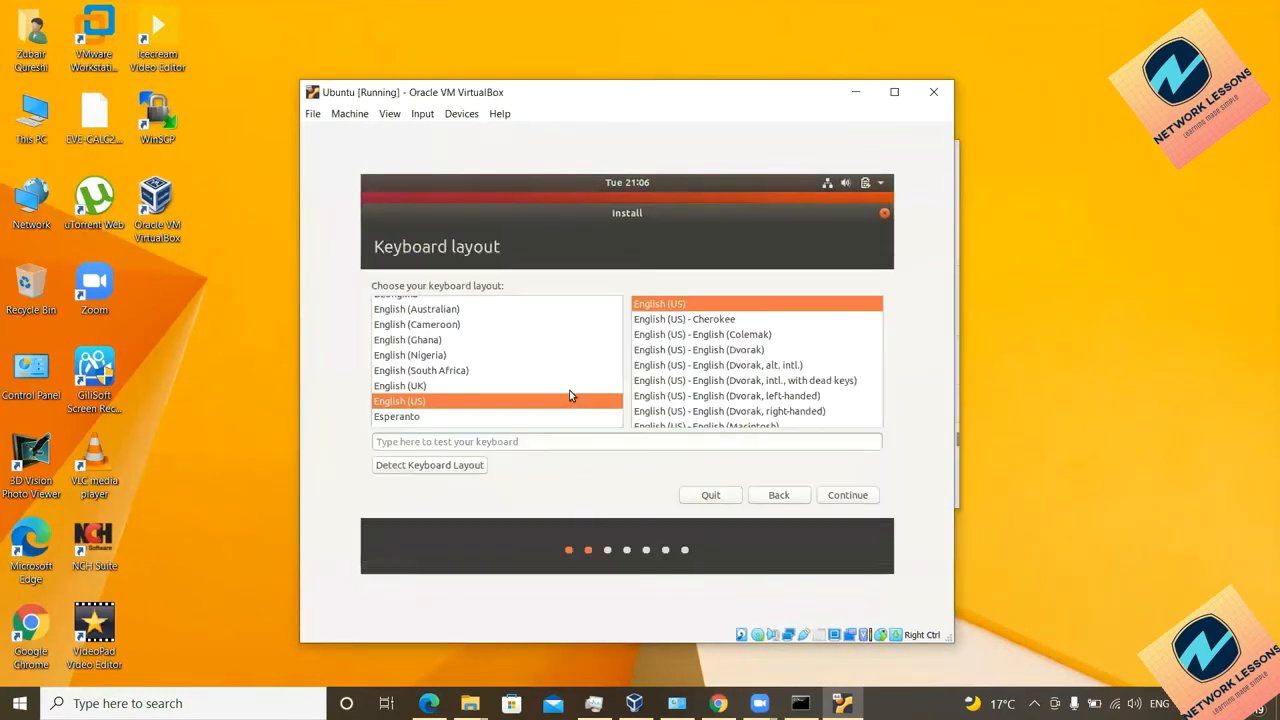
{"action": "left_click", "coordinate": [845, 496]}
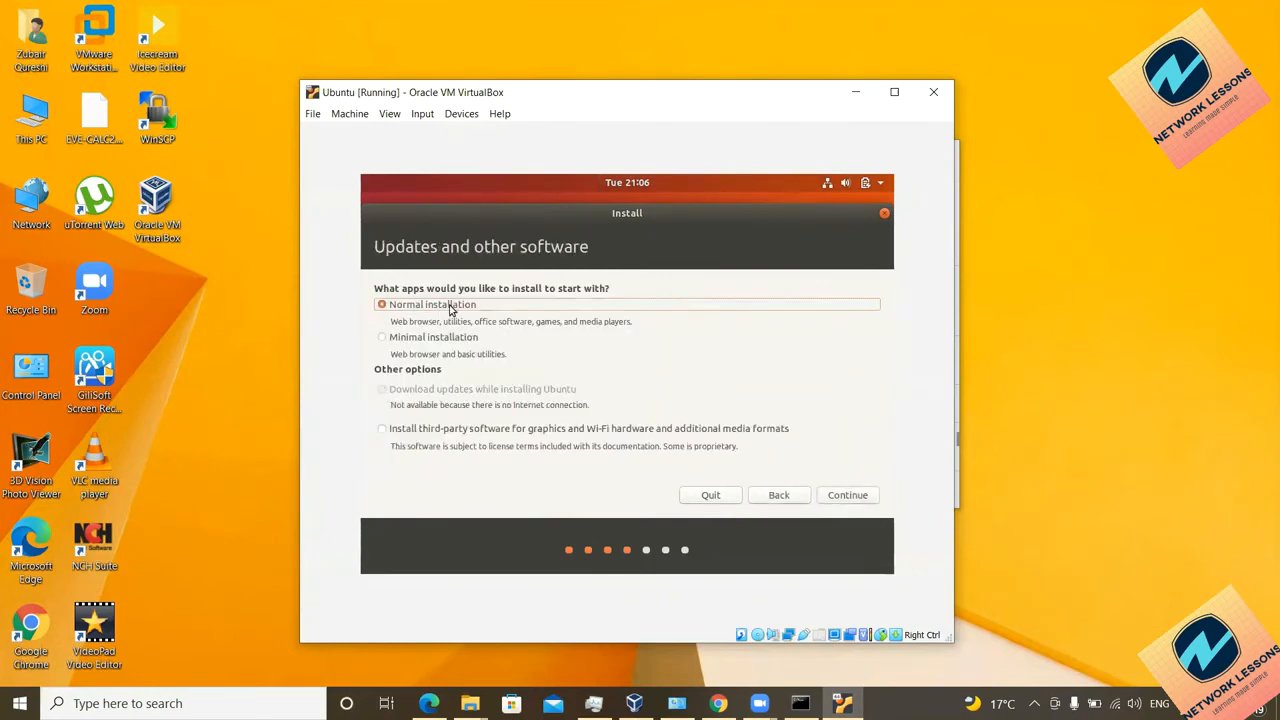
{"action": "left_click", "coordinate": [842, 499]}
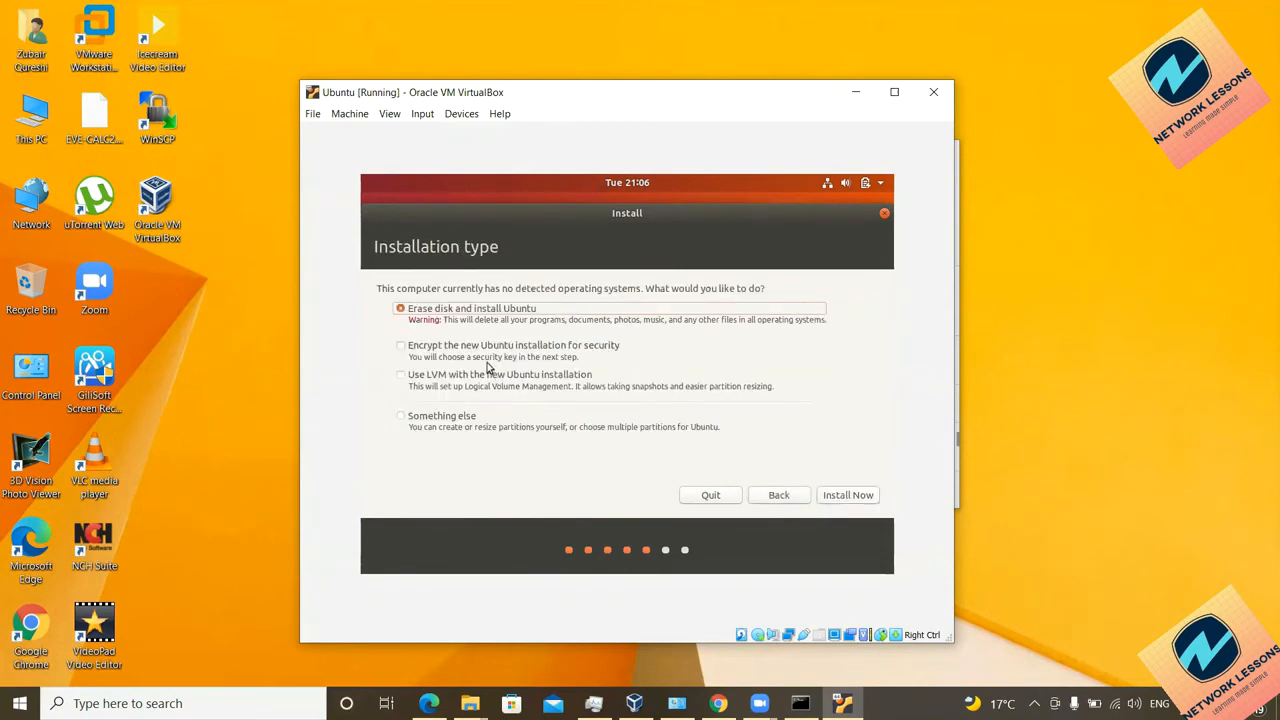
Step: Erase the disk, confirm the partition changes and set the timezone to Kolkata
{"action": "left_click", "coordinate": [828, 500]}
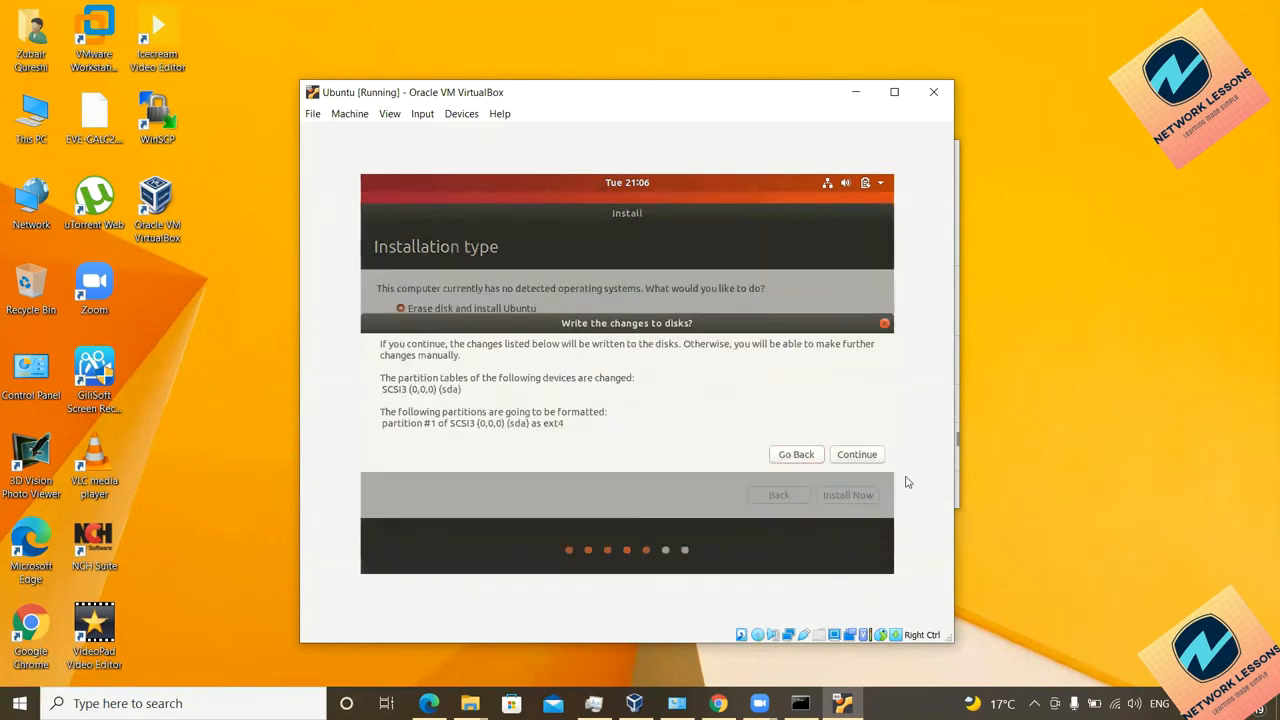
{"action": "left_click", "coordinate": [850, 455]}
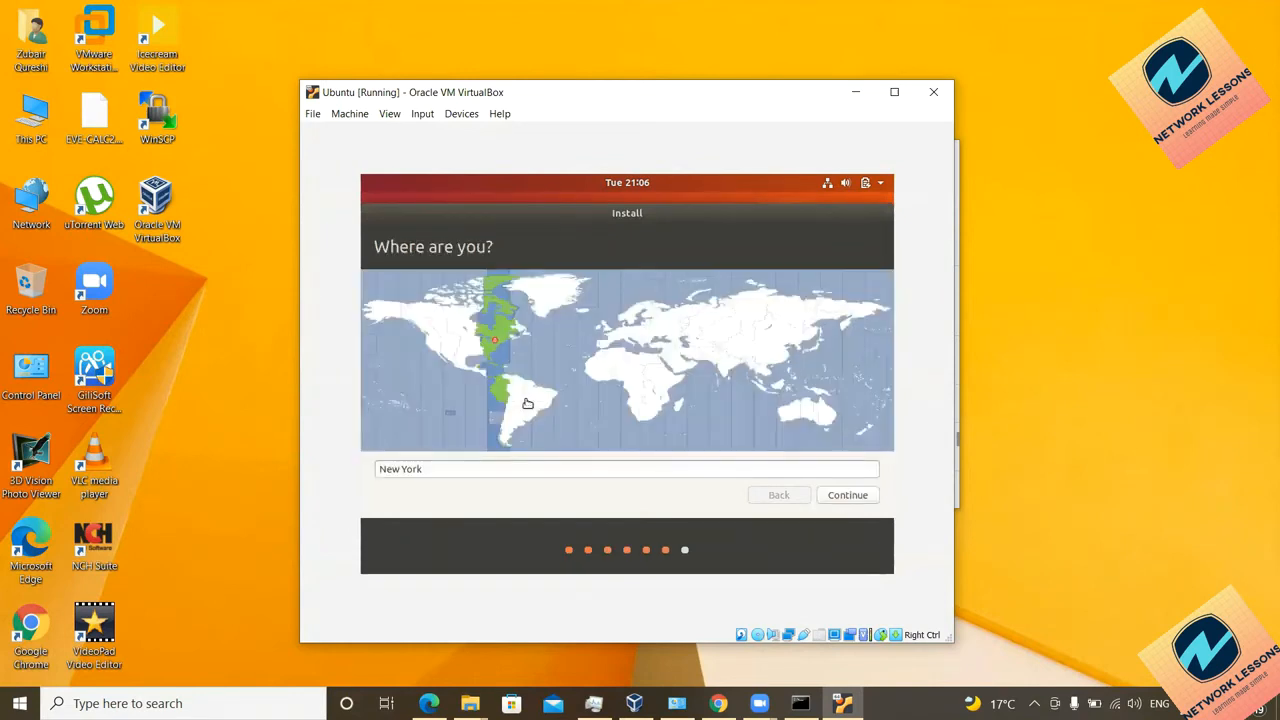
{"action": "left_click", "coordinate": [716, 371]}
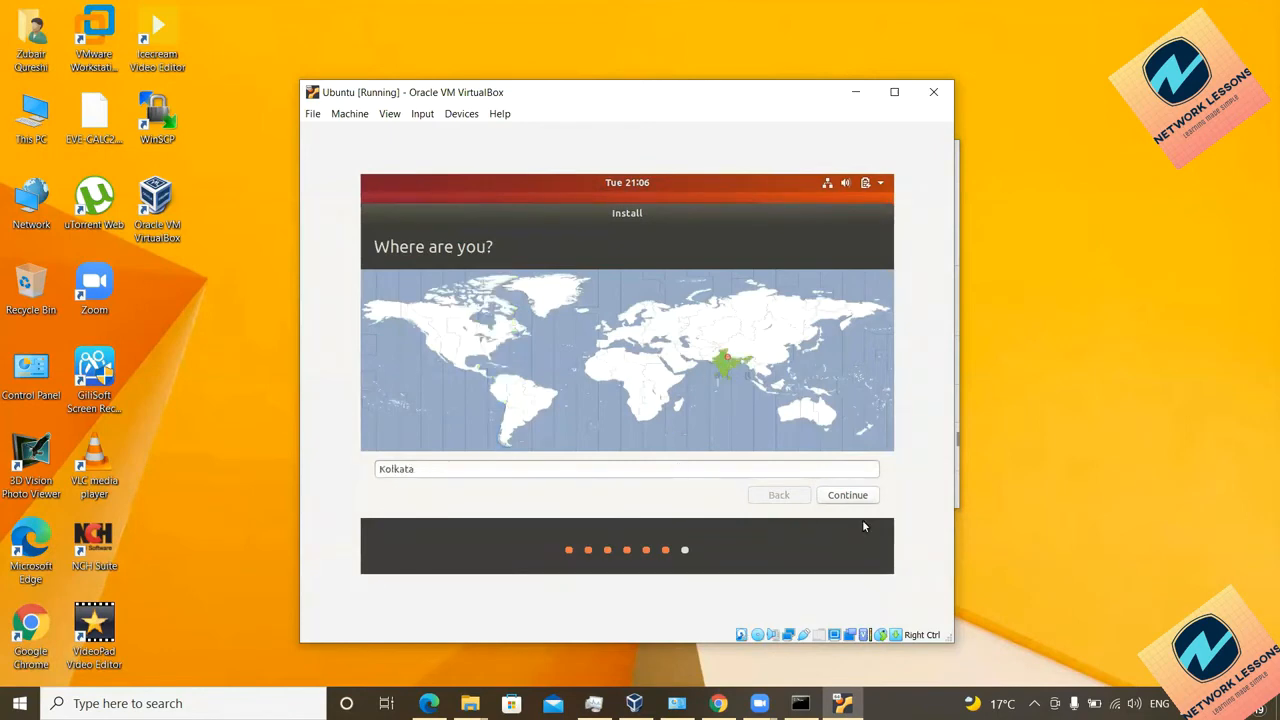
{"action": "left_click", "coordinate": [848, 496]}
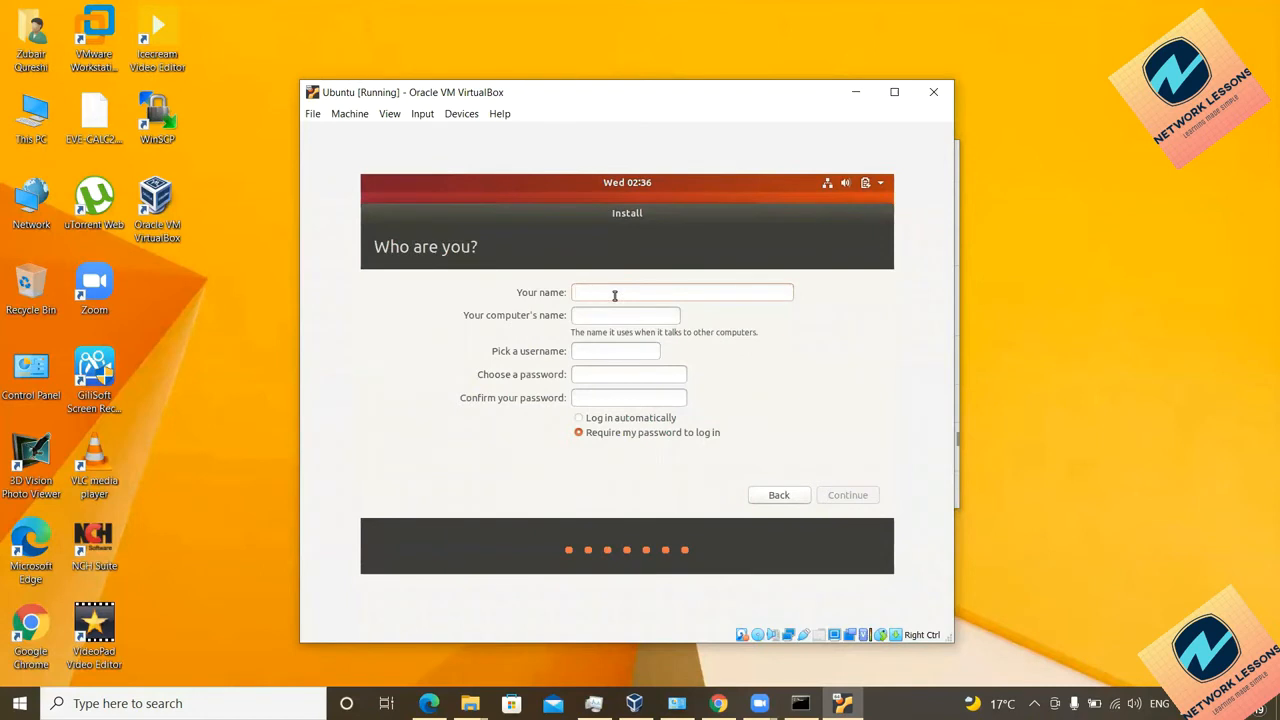
Step: Enter the user's name, set the username and type the account password
{"action": "type", "text": "Zabq"}
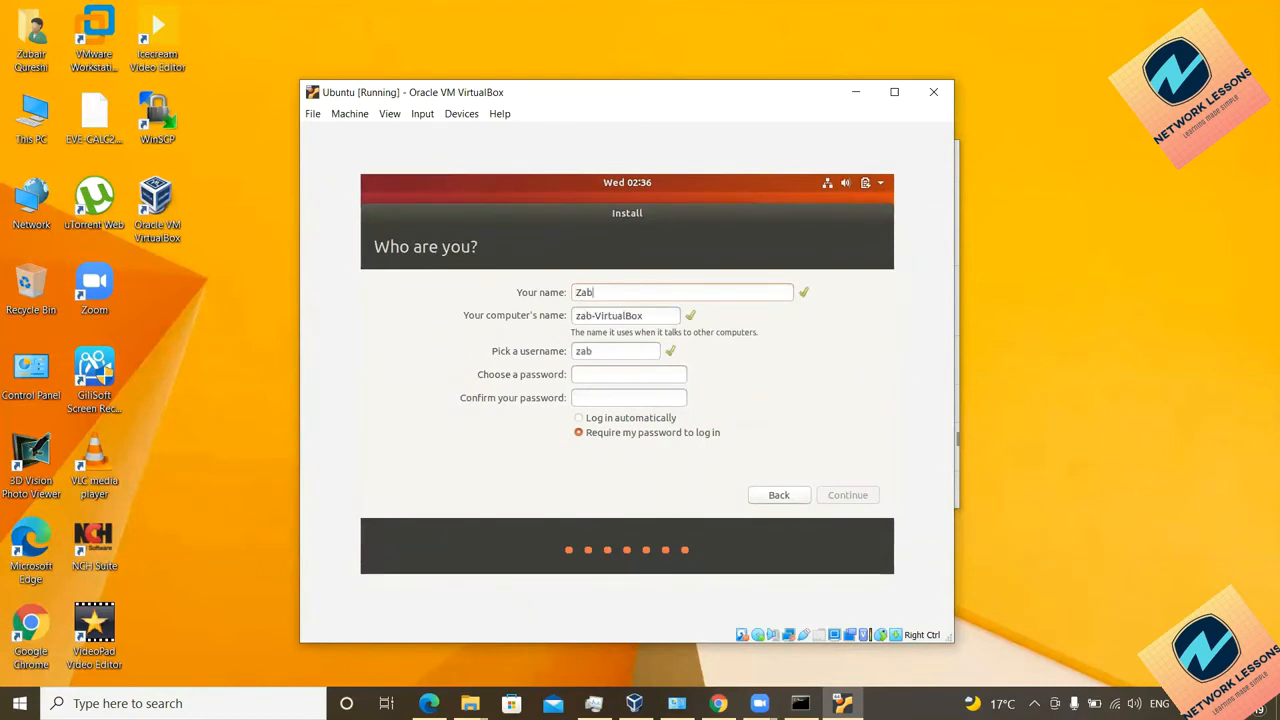
{"action": "left_click_drag", "start_coordinate": [602, 353], "coordinate": [538, 355]}
{"action": "left_click", "coordinate": [601, 374]}
{"action": "type", "text": "12345"}
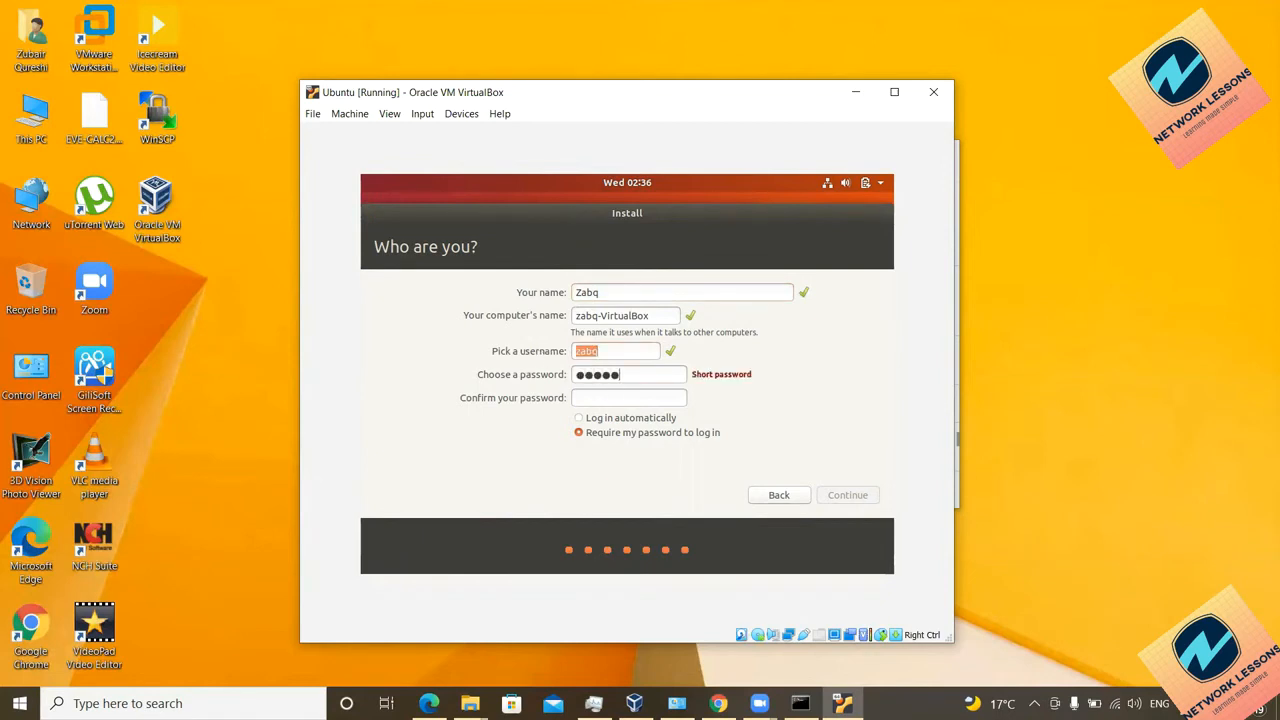
{"action": "type", "text": "6789"}
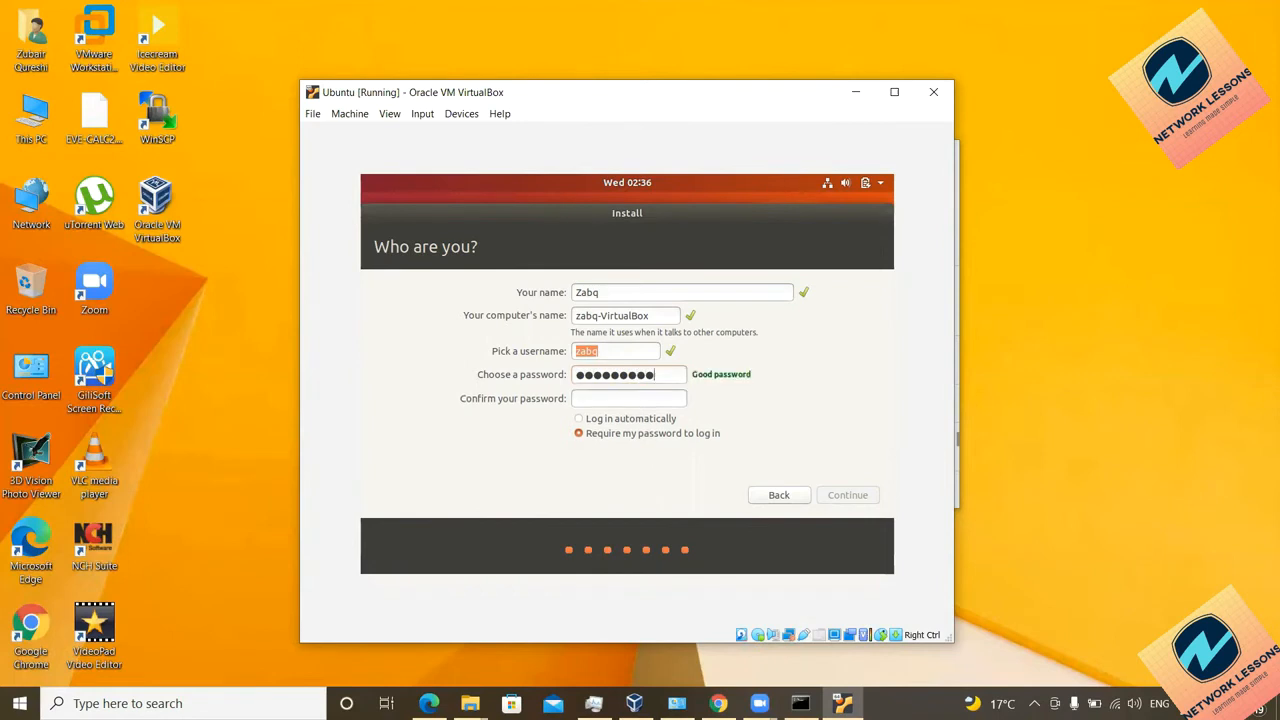
Step: Confirm the account password and continue until the installation completes
{"action": "key", "text": "Tab"}
{"action": "type", "text": "12345678"}
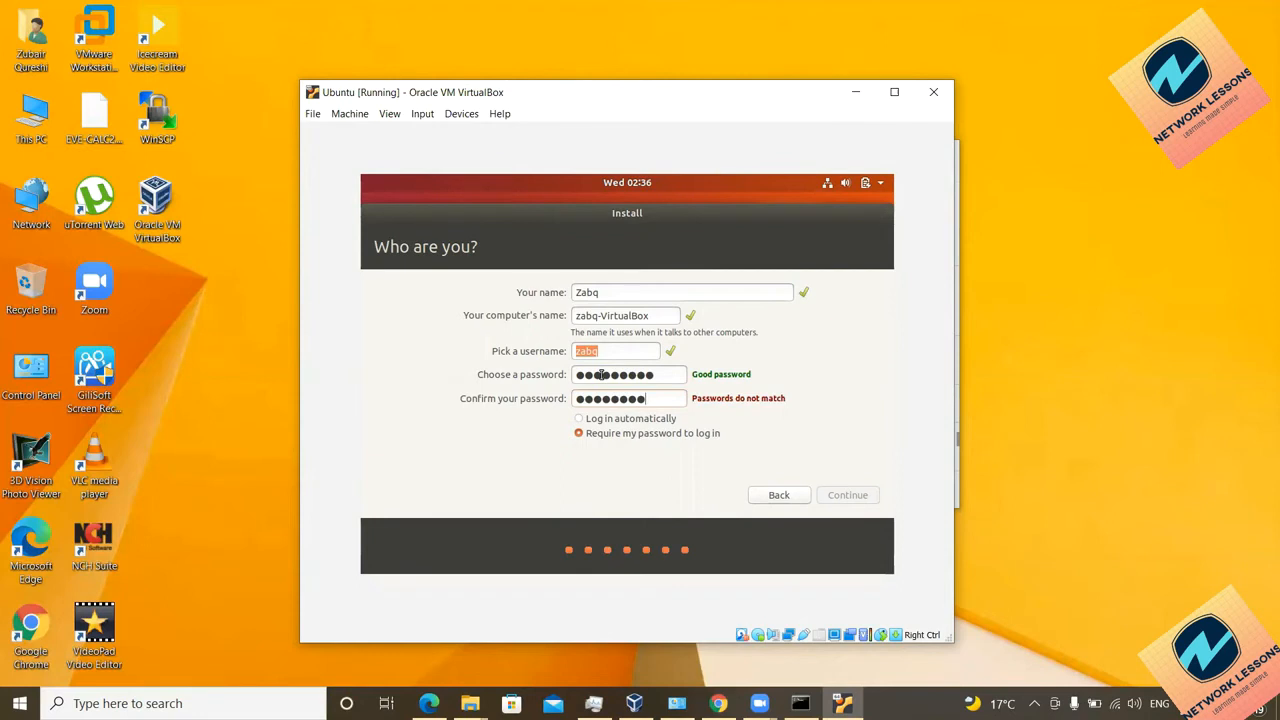
{"action": "left_click_drag", "start_coordinate": [655, 375], "coordinate": [555, 366]}
{"action": "type", "text": "12345678"}
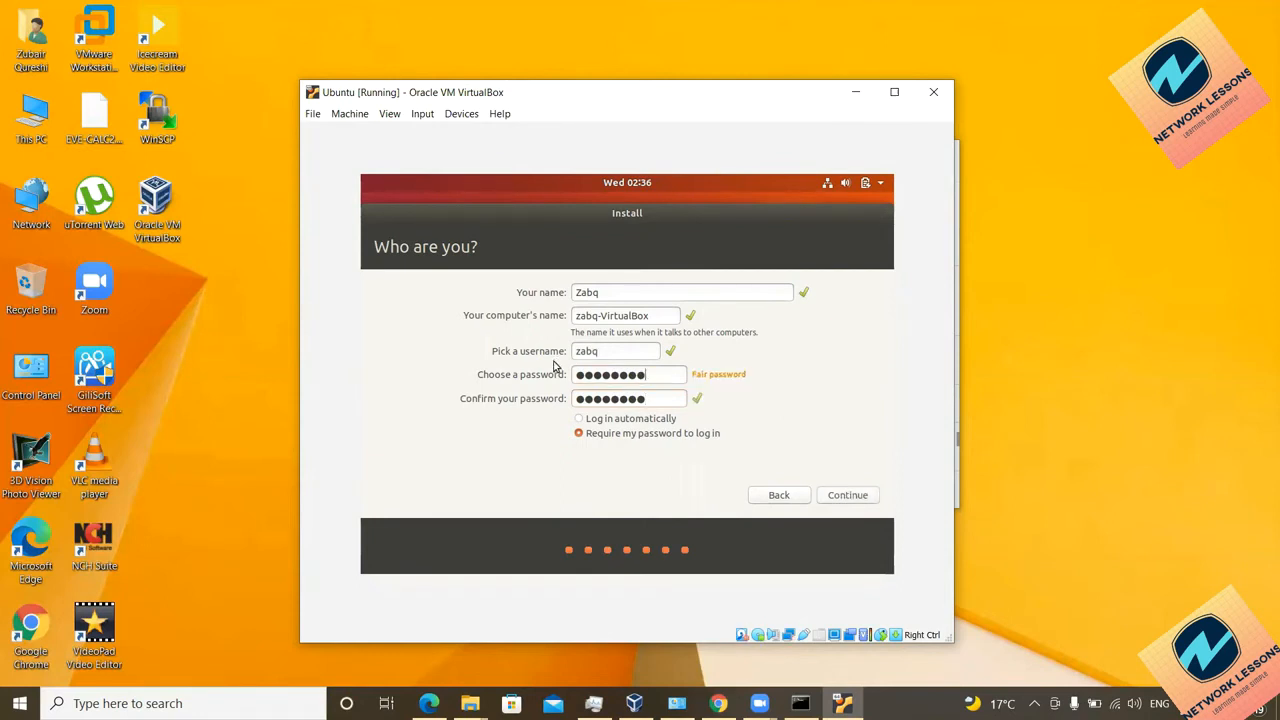
{"action": "left_click", "coordinate": [663, 401]}
{"action": "left_click", "coordinate": [837, 496]}
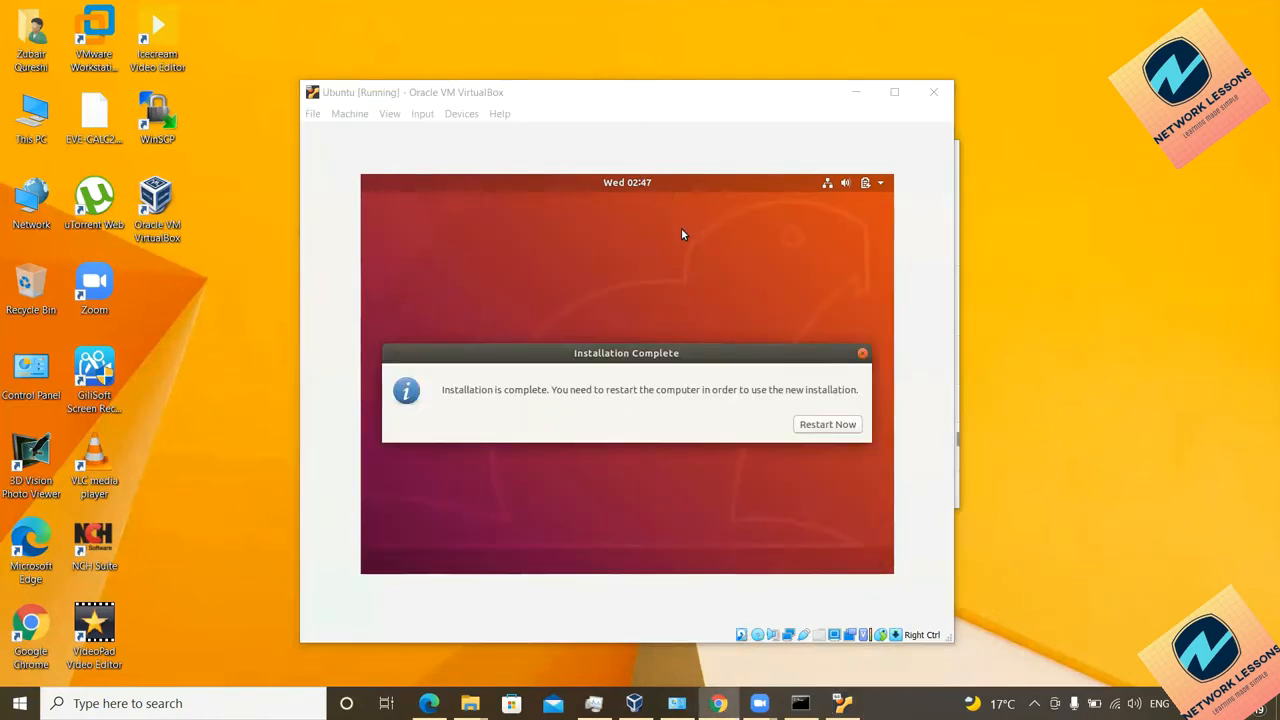
Step: Restart the Ubuntu VM to finish the installation, then maximize its window to fill the screen
{"action": "left_click", "coordinate": [594, 364]}
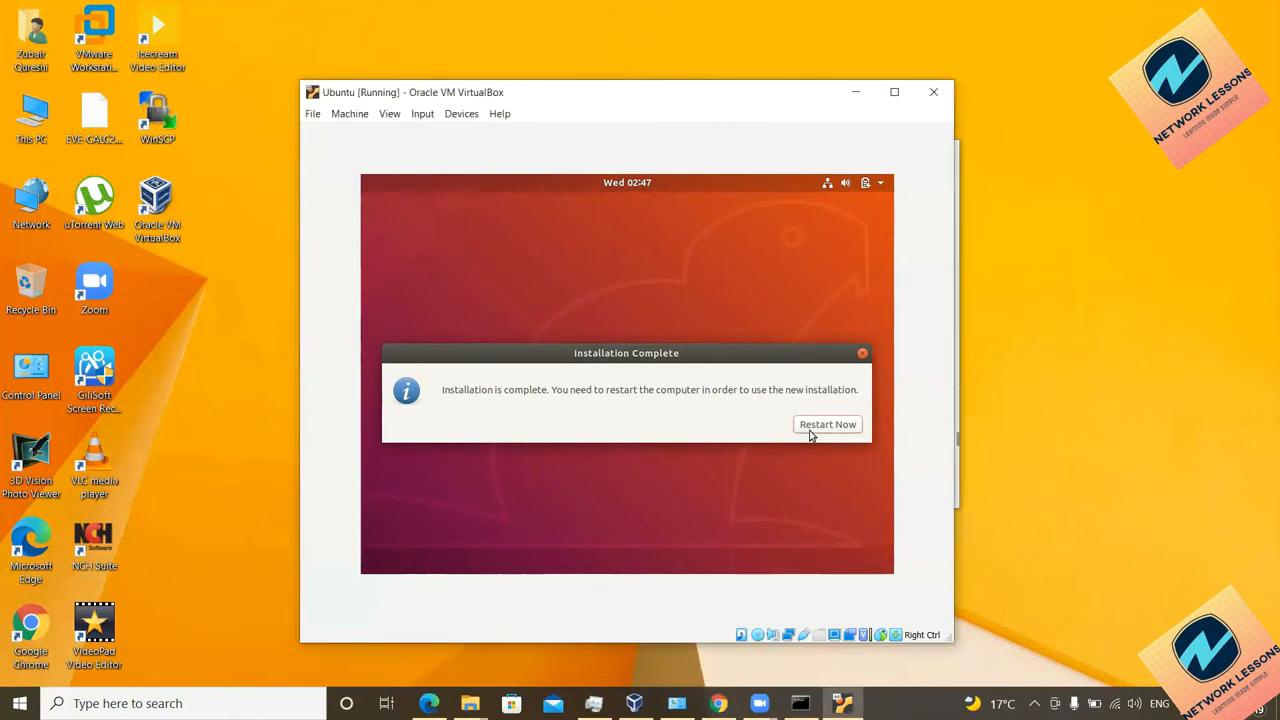
{"action": "left_click", "coordinate": [811, 432]}
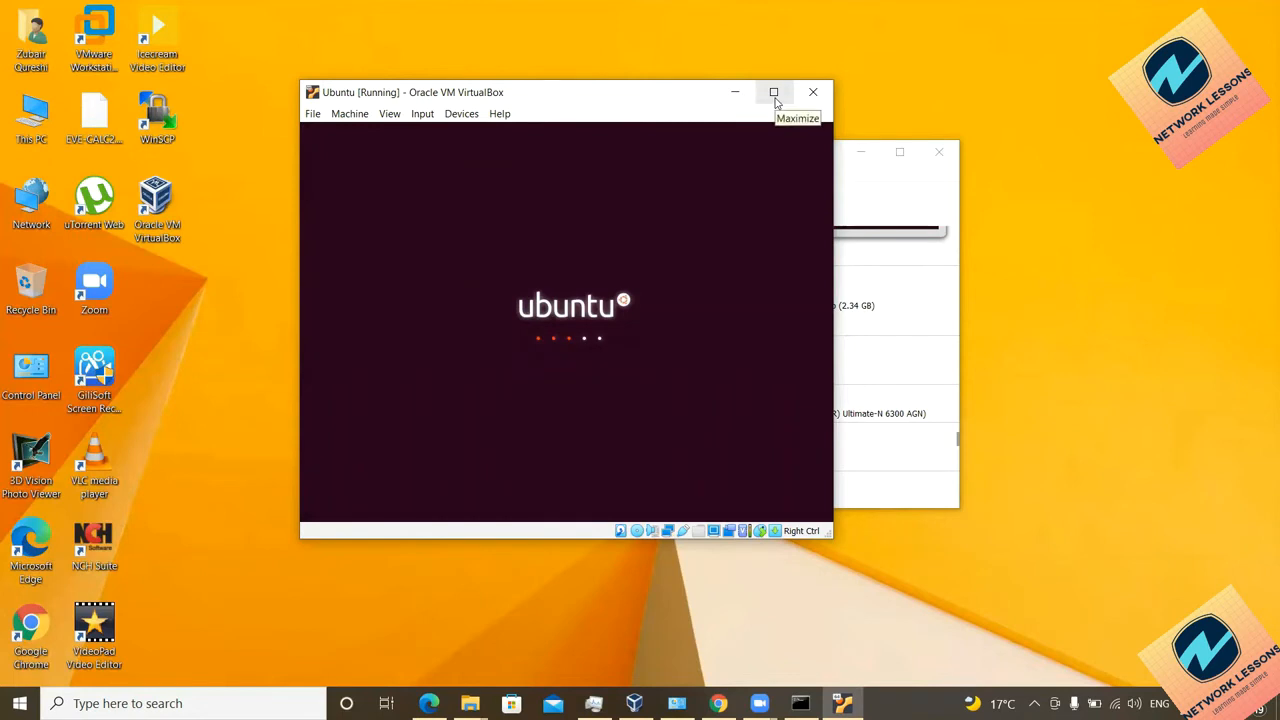
{"action": "left_click", "coordinate": [872, 200]}
{"action": "left_click", "coordinate": [641, 103]}
{"action": "left_click", "coordinate": [773, 92]}
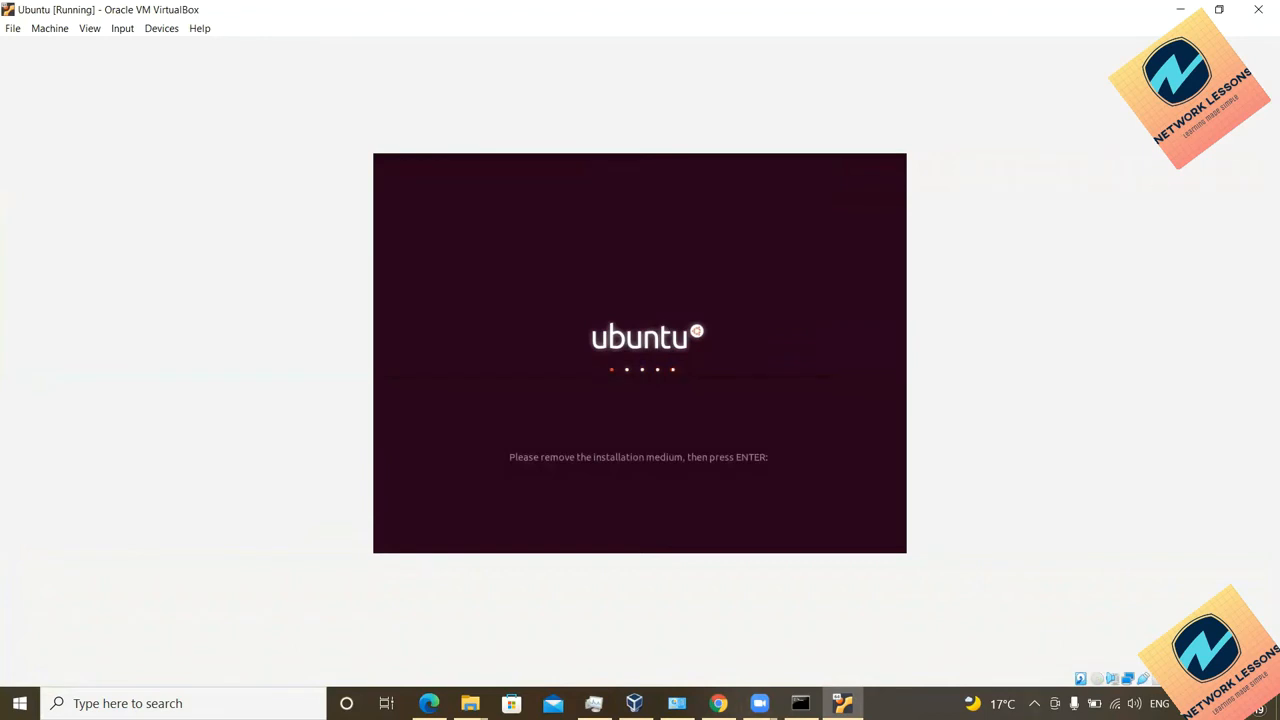
Step: Confirm in the VM's Storage settings that the IDE optical drive is Empty, then continue booting
{"action": "left_click", "coordinate": [66, 31]}
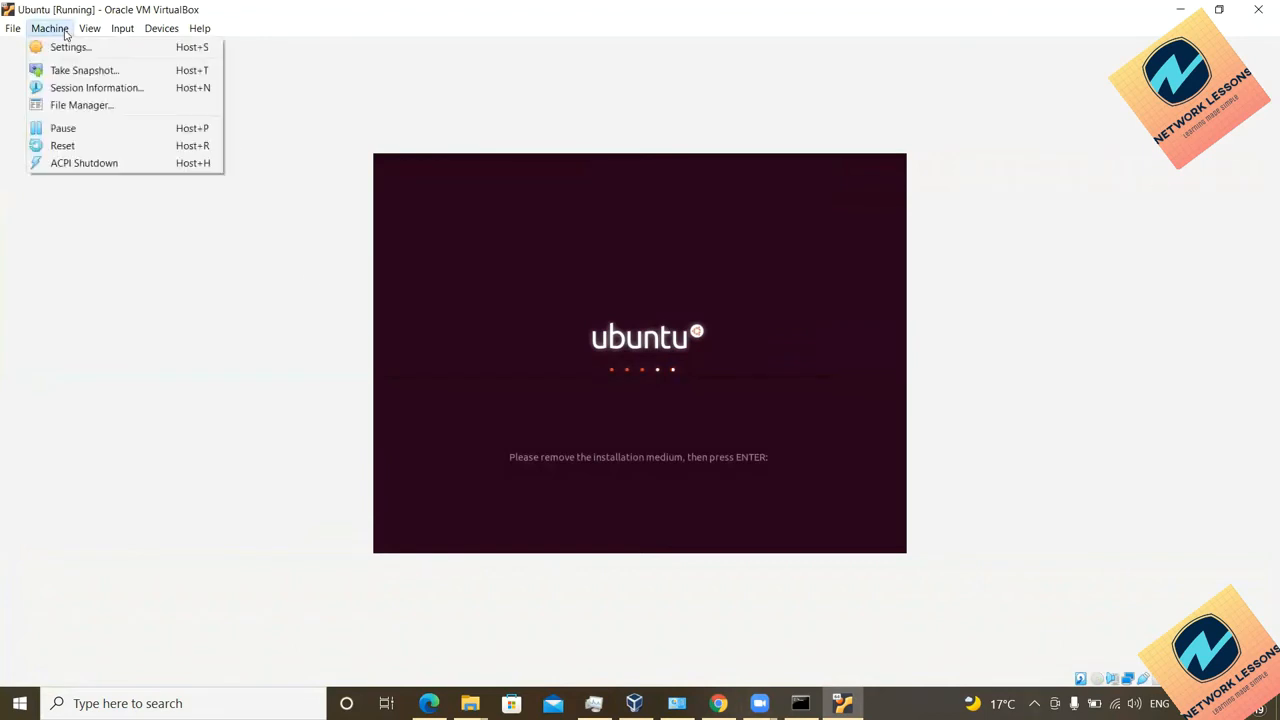
{"action": "left_click", "coordinate": [82, 56]}
{"action": "left_click", "coordinate": [62, 31]}
{"action": "left_click", "coordinate": [76, 47]}
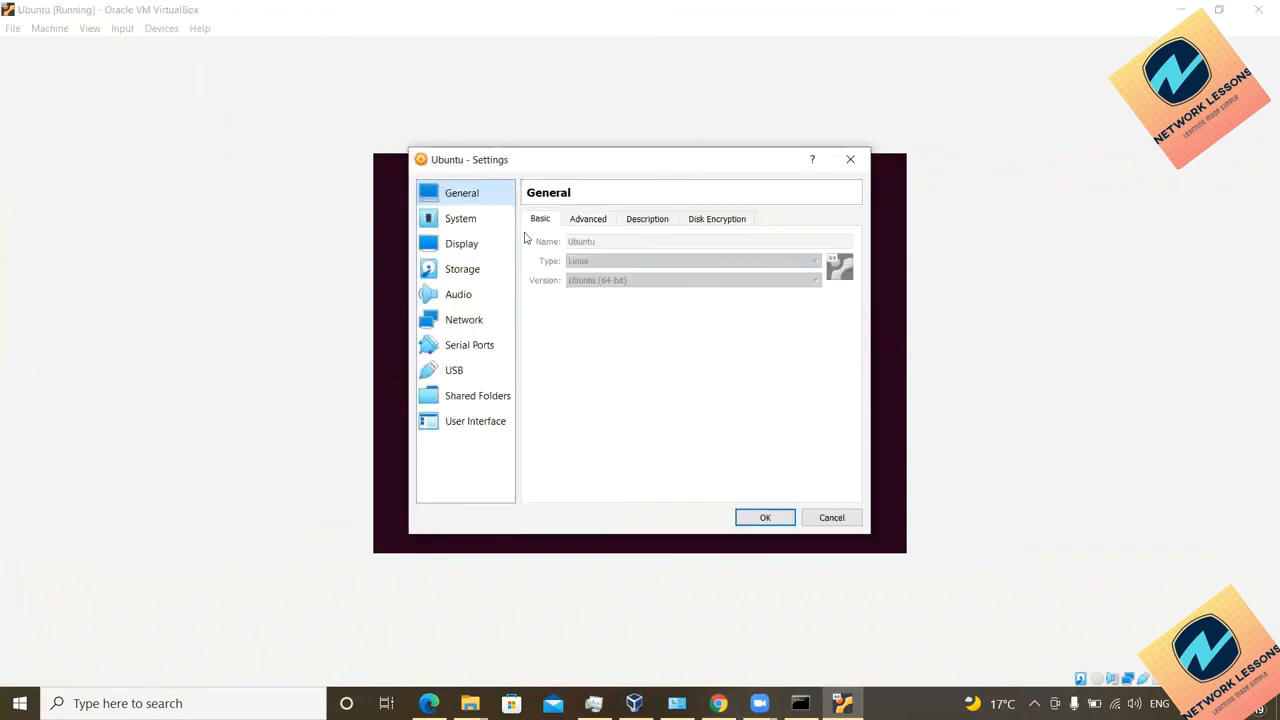
{"action": "left_click", "coordinate": [466, 219]}
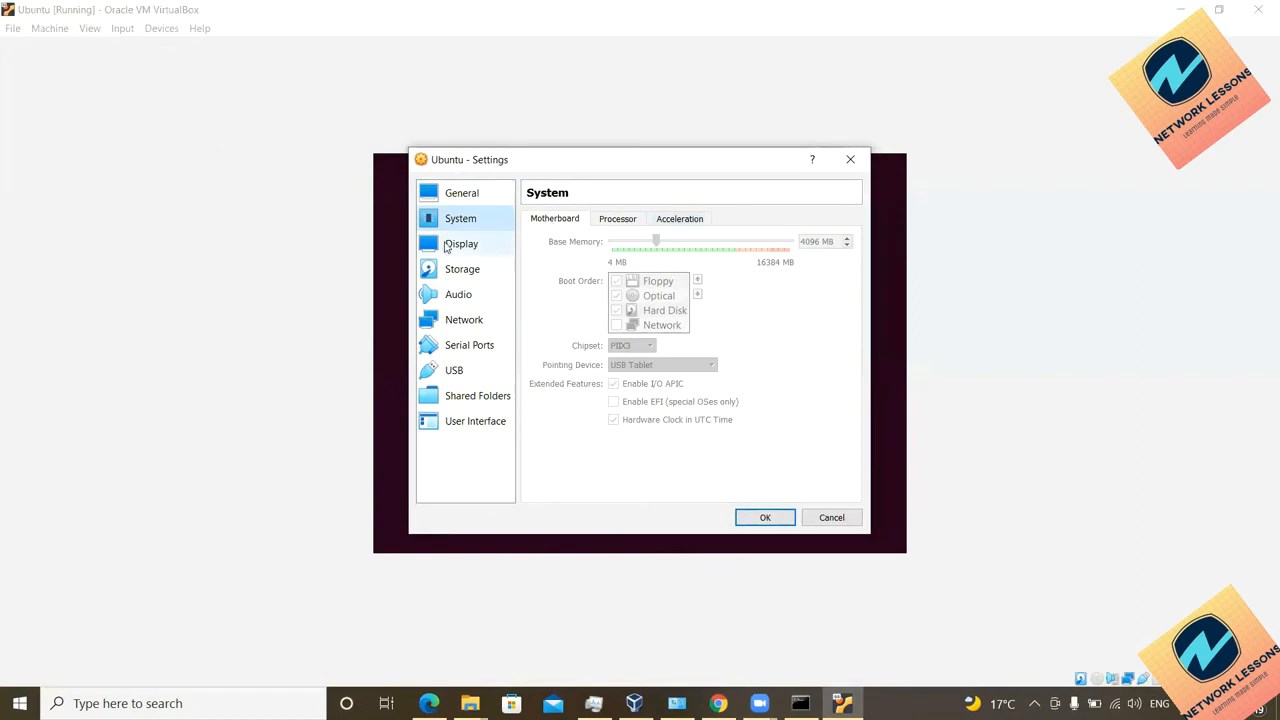
{"action": "left_click", "coordinate": [460, 270]}
{"action": "left_click", "coordinate": [571, 254]}
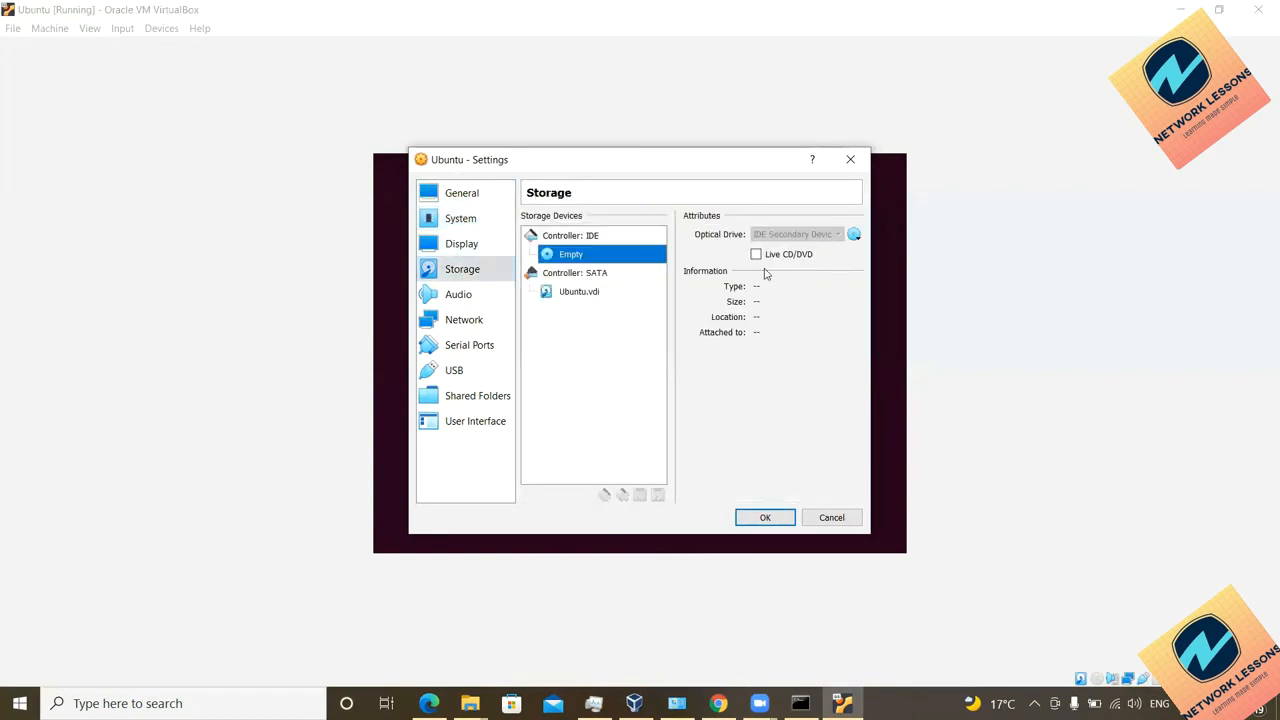
{"action": "left_click", "coordinate": [830, 518]}
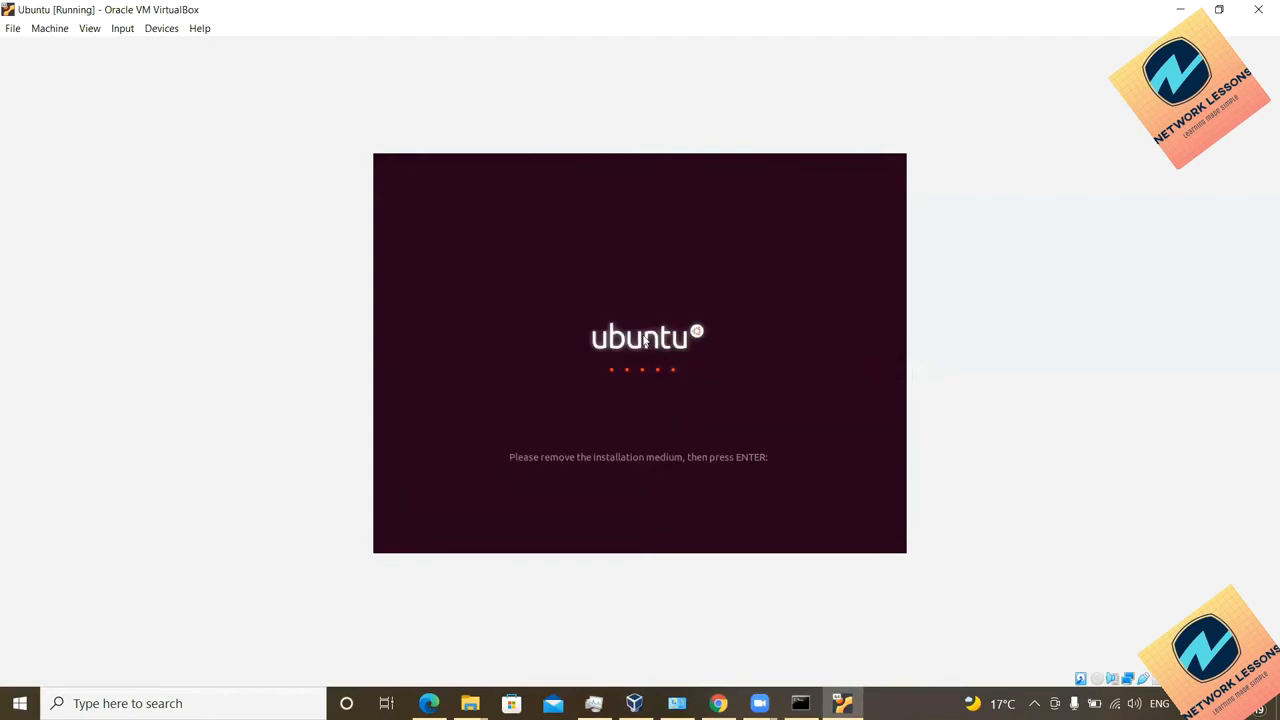
{"action": "key", "text": "Return"}
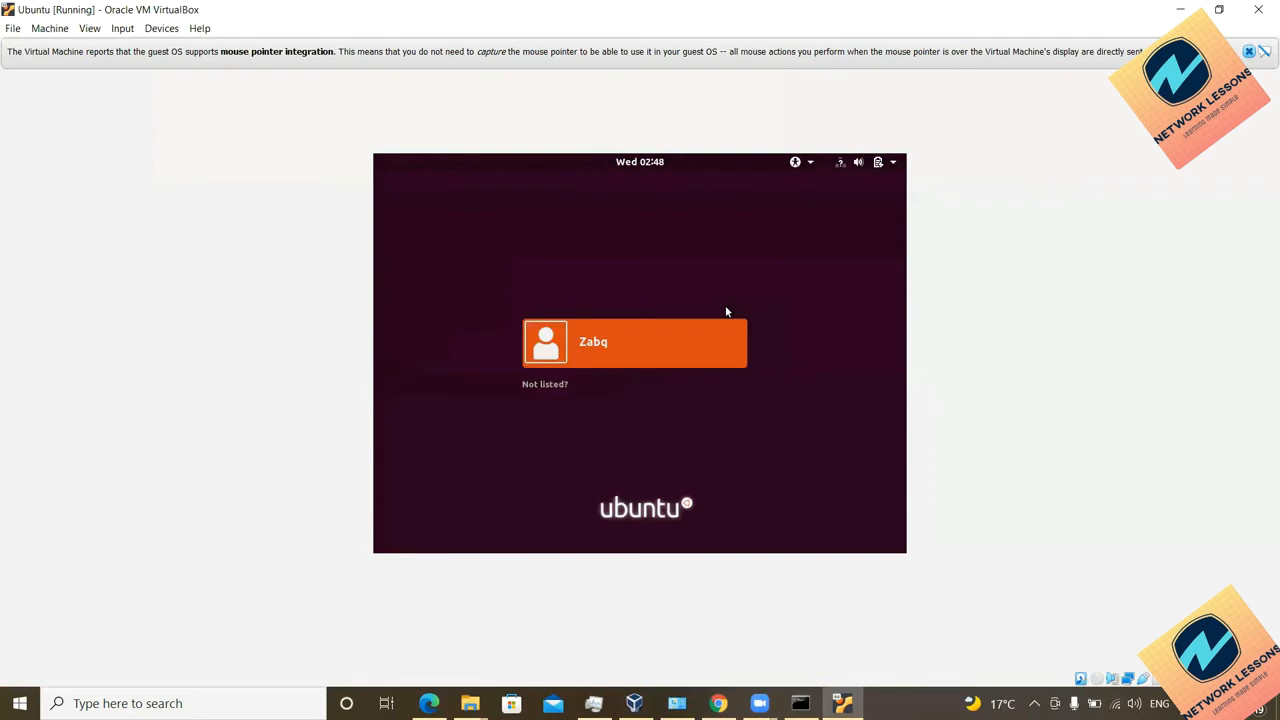
Step: Sign in to the Ubuntu desktop with the account password and dismiss the mouse integration notice
{"action": "left_click", "coordinate": [592, 342]}
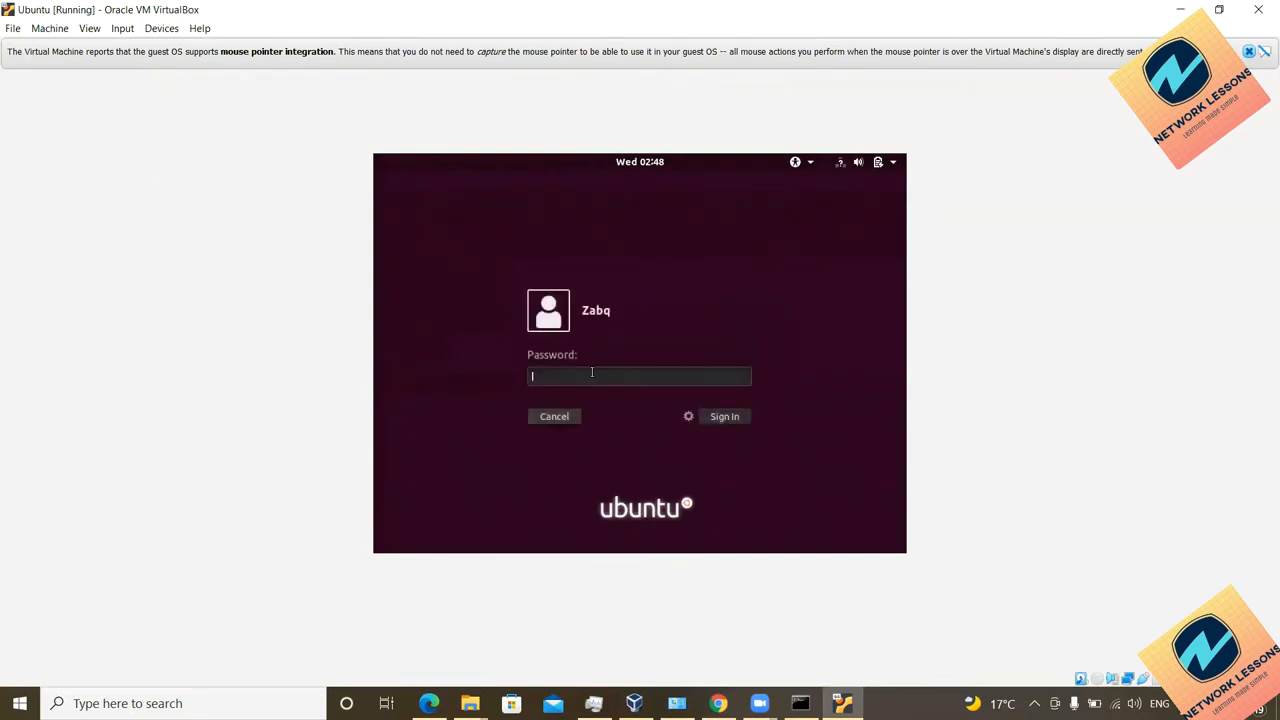
{"action": "type", "text": "*********"}
{"action": "key", "text": "Return"}
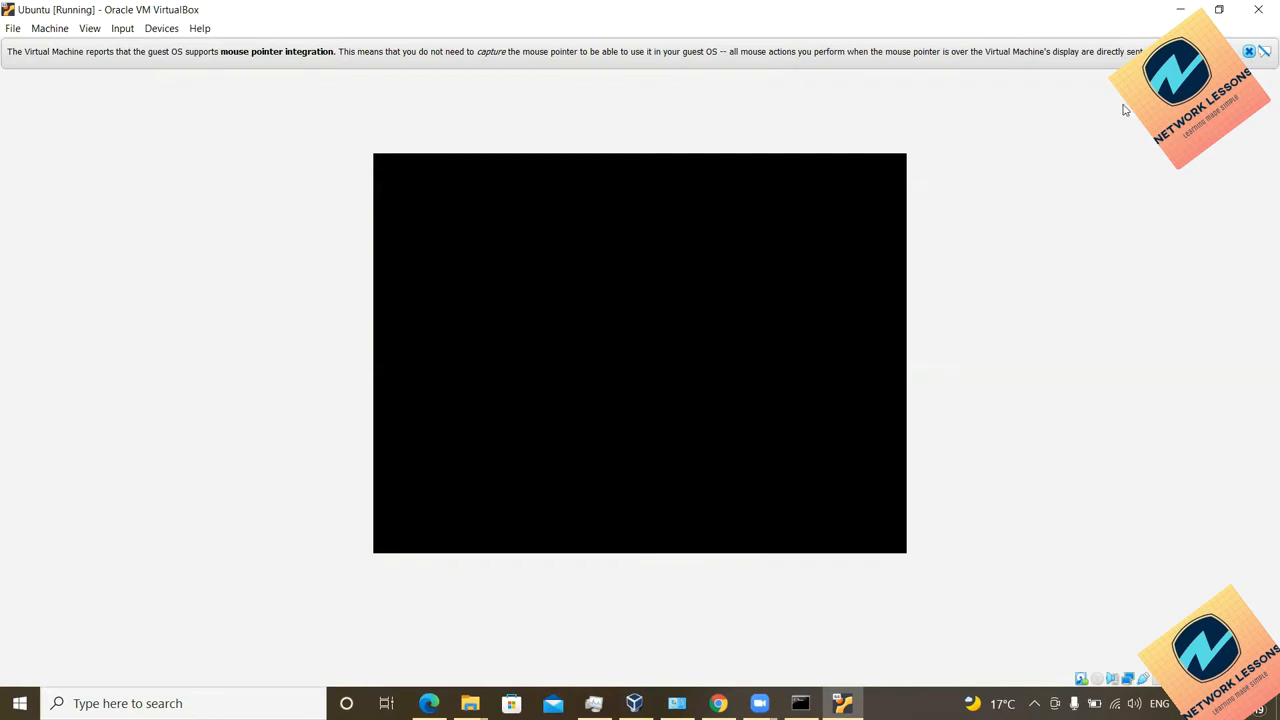
{"action": "left_click", "coordinate": [1248, 51]}
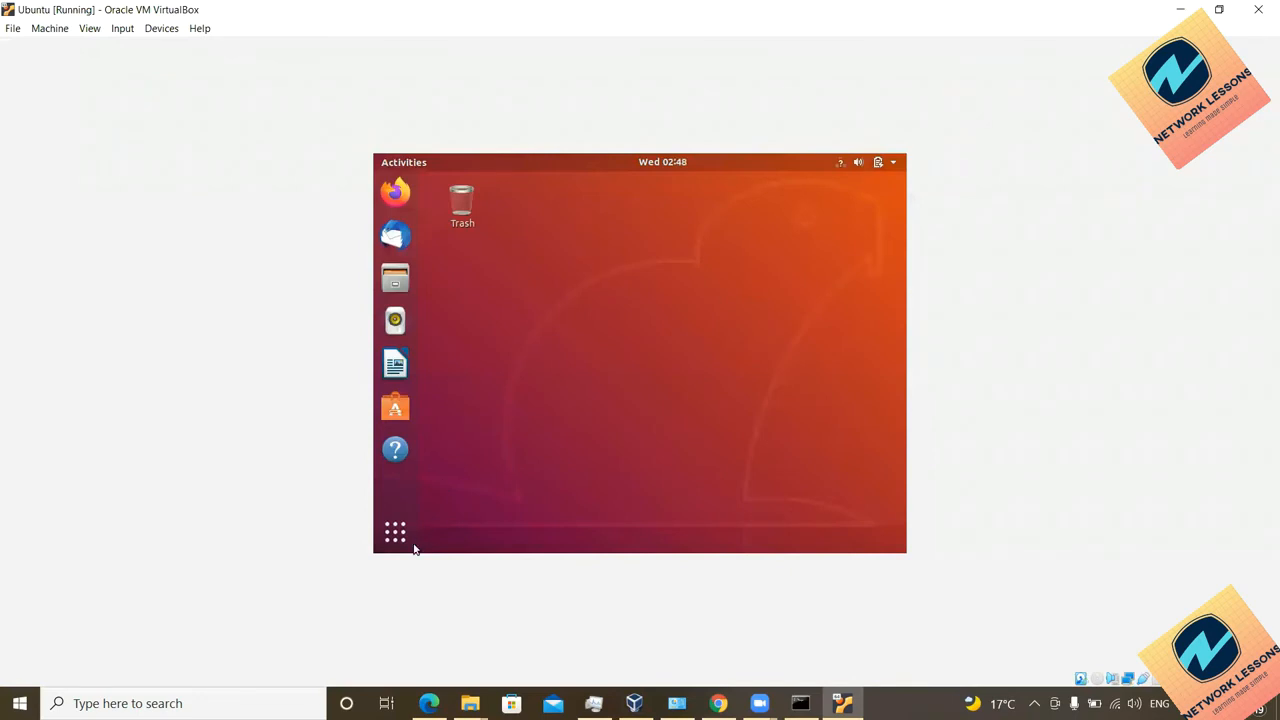
Step: Open Wired Settings from the Wired Connected entry in the top-bar system menu
{"action": "right_click", "coordinate": [609, 316]}
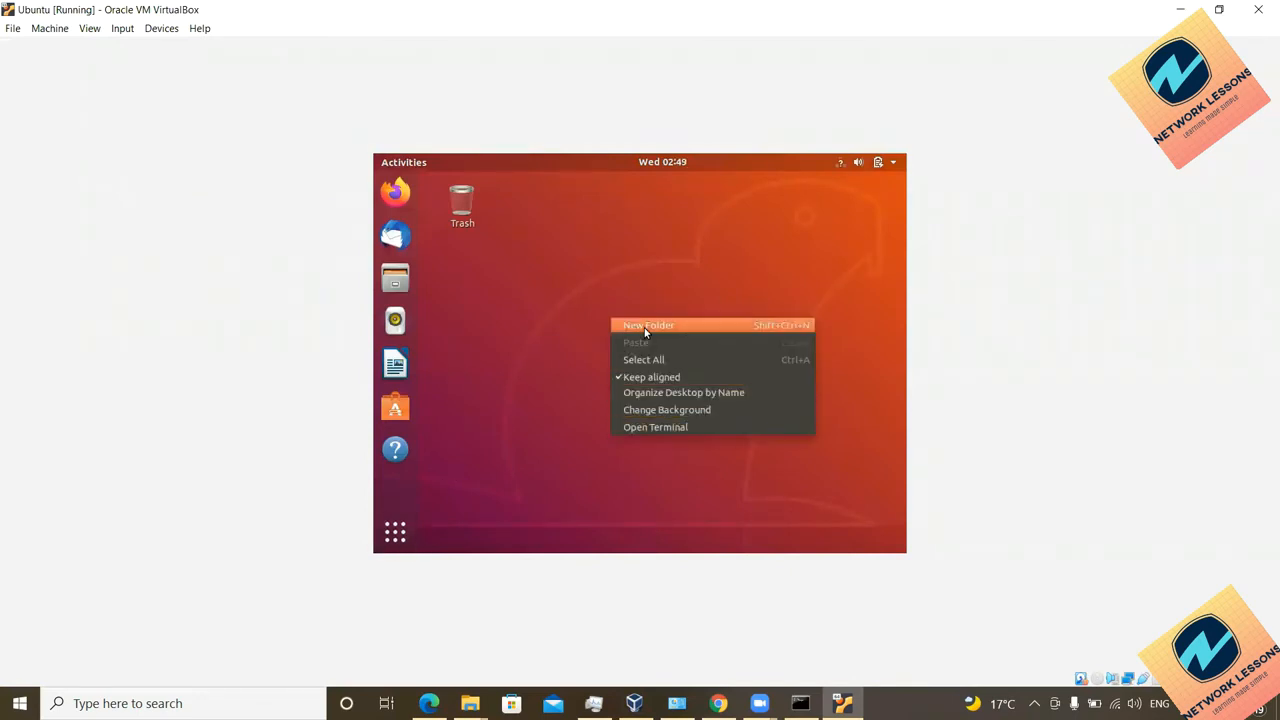
{"action": "left_click", "coordinate": [396, 533]}
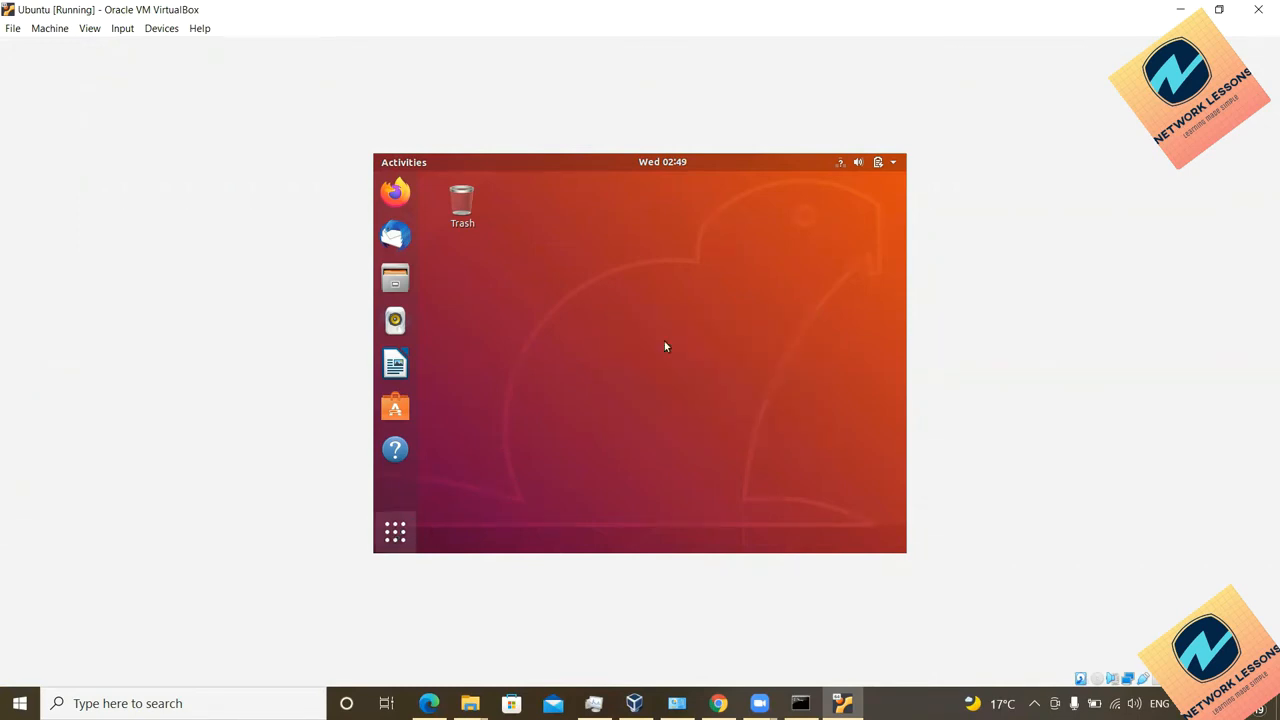
{"action": "left_click", "coordinate": [839, 164]}
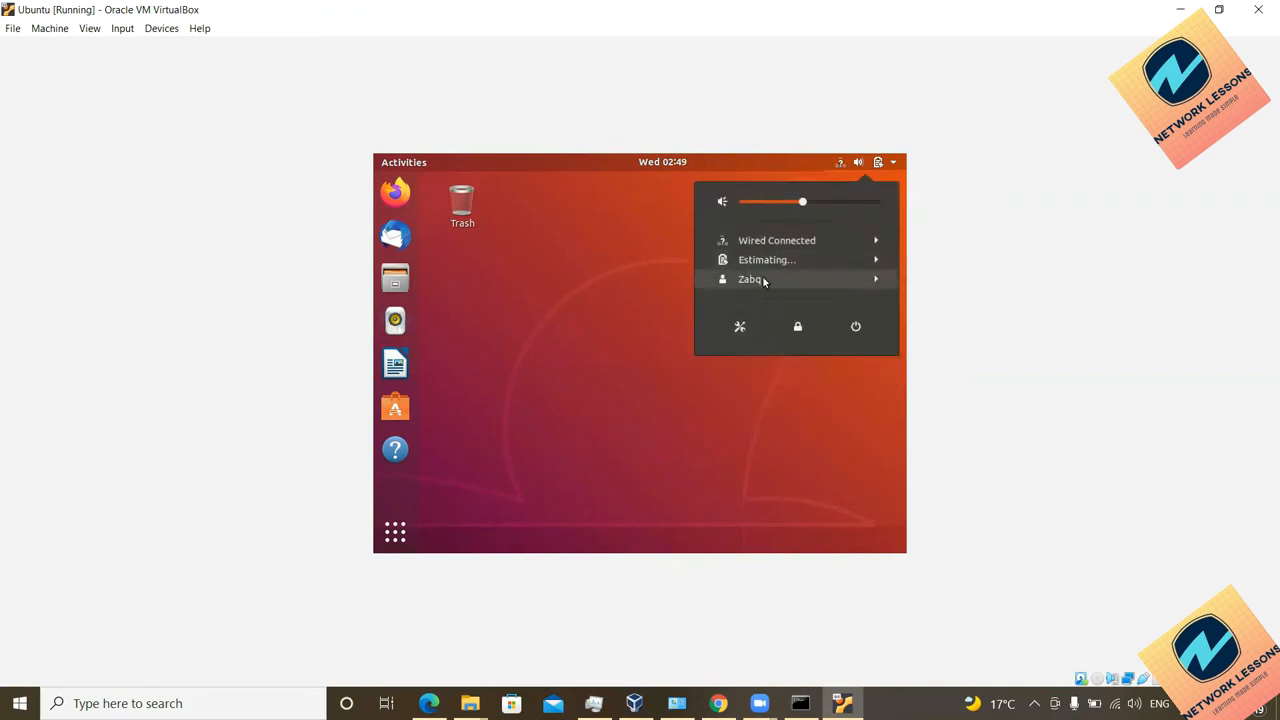
{"action": "left_click", "coordinate": [785, 241]}
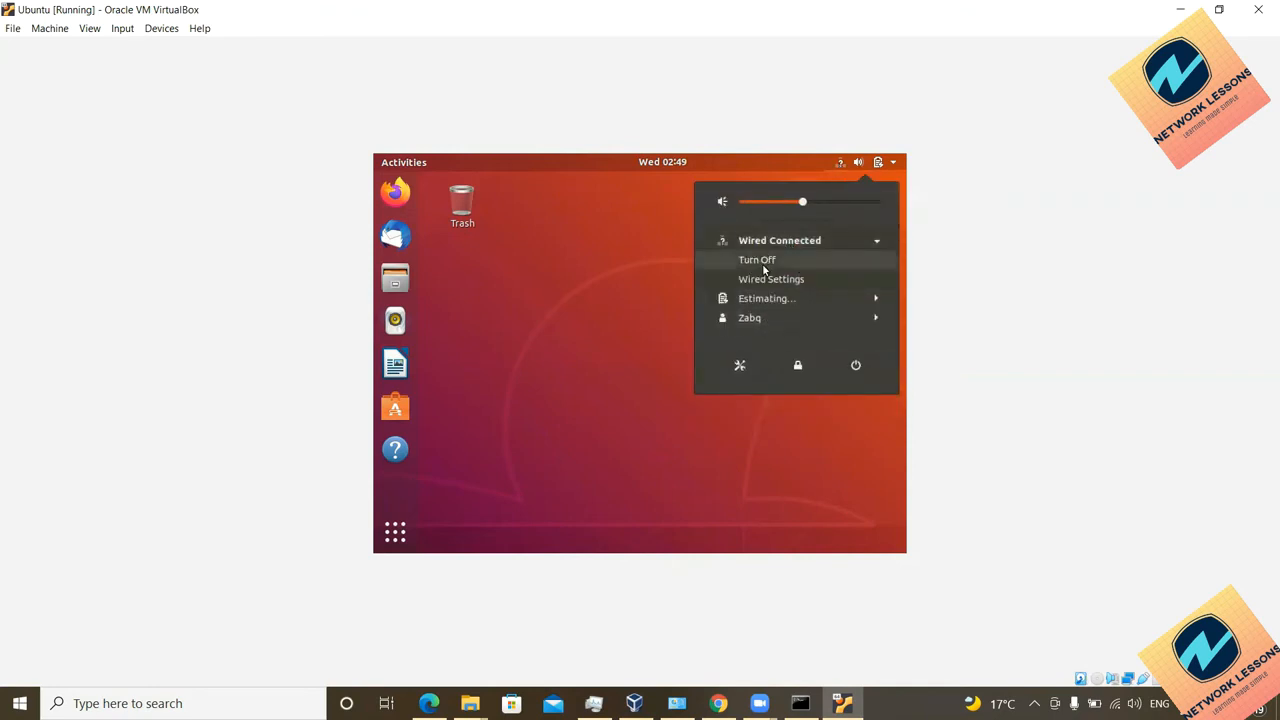
{"action": "left_click", "coordinate": [765, 278]}
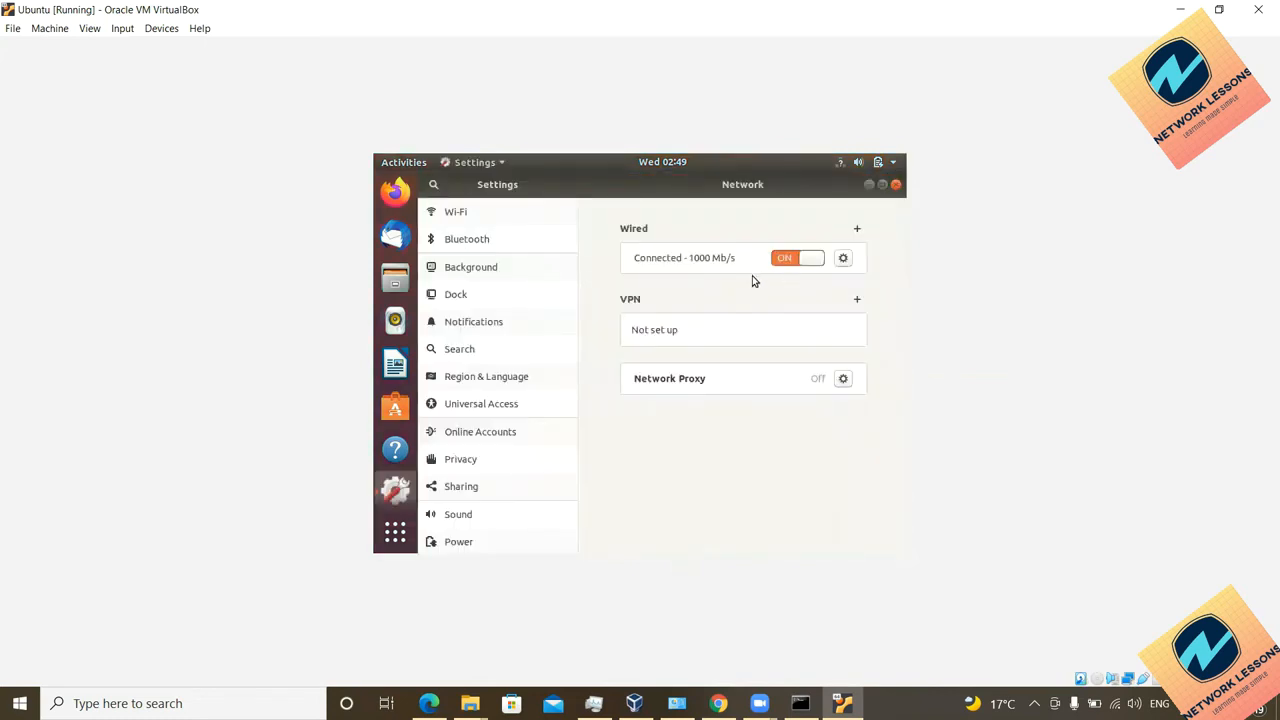
Step: Open the wired connection's details, noting its IPv4 address 192.168.1.9
{"action": "left_click", "coordinate": [845, 267]}
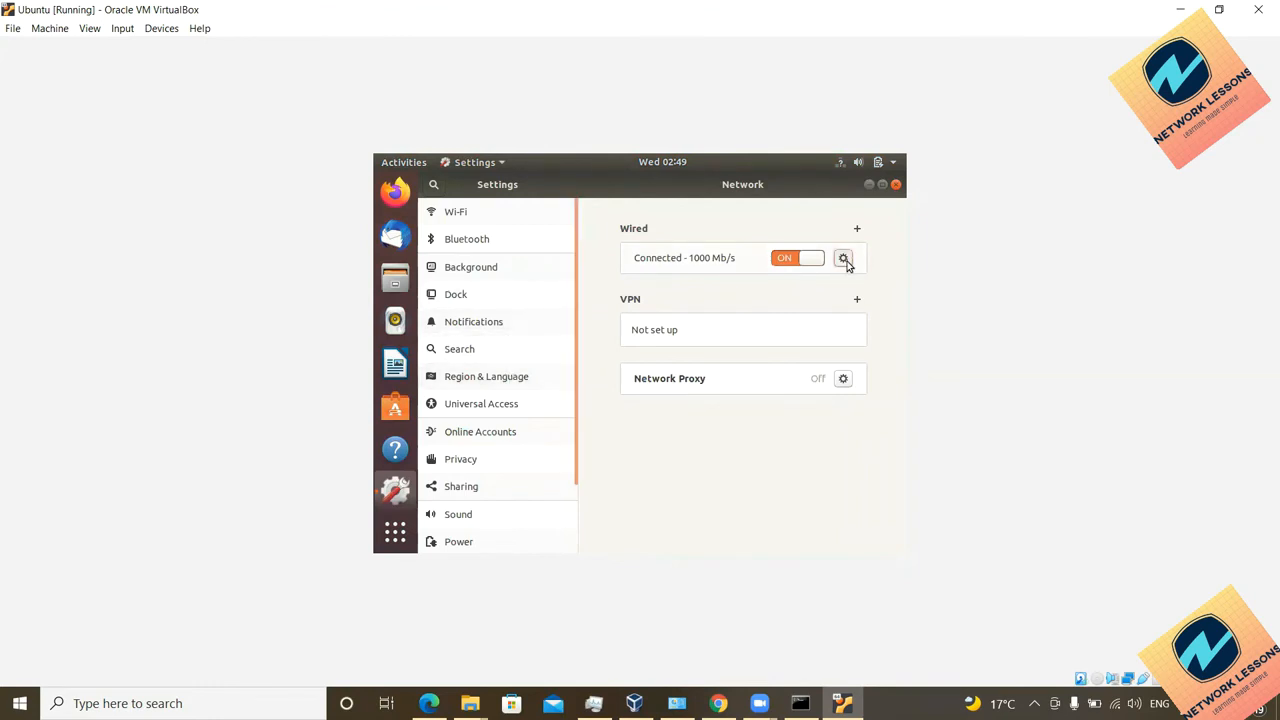
{"action": "left_click", "coordinate": [846, 261]}
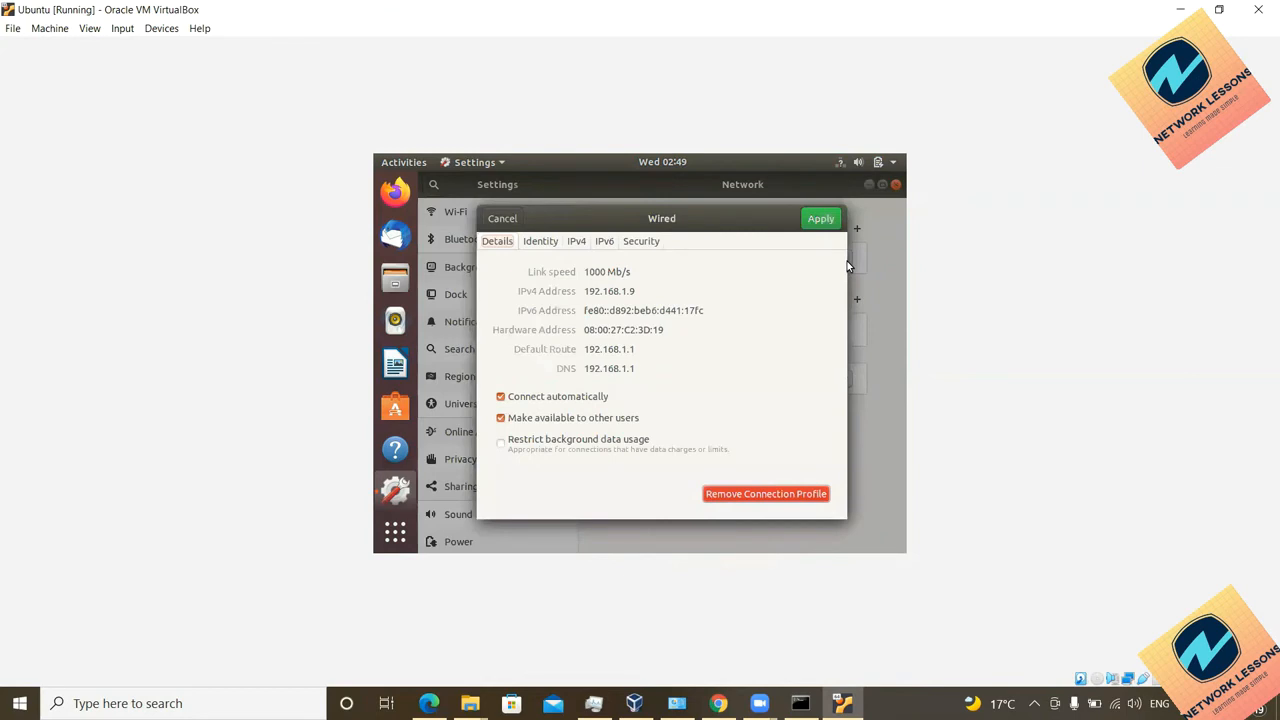
{"action": "left_click_drag", "start_coordinate": [596, 291], "coordinate": [637, 290]}
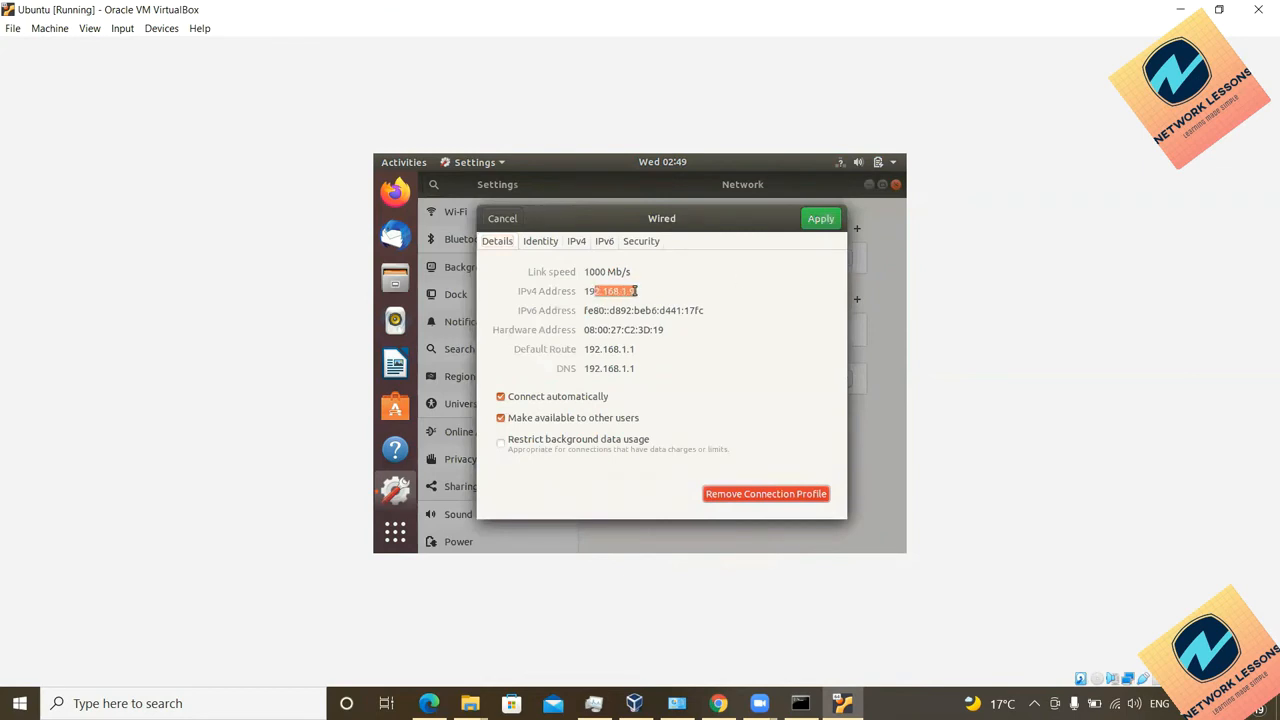
Step: Review the Identity, IPv4, IPv6 and Security tabs, apply, and close Settings
{"action": "left_click", "coordinate": [537, 241]}
{"action": "left_click", "coordinate": [588, 245]}
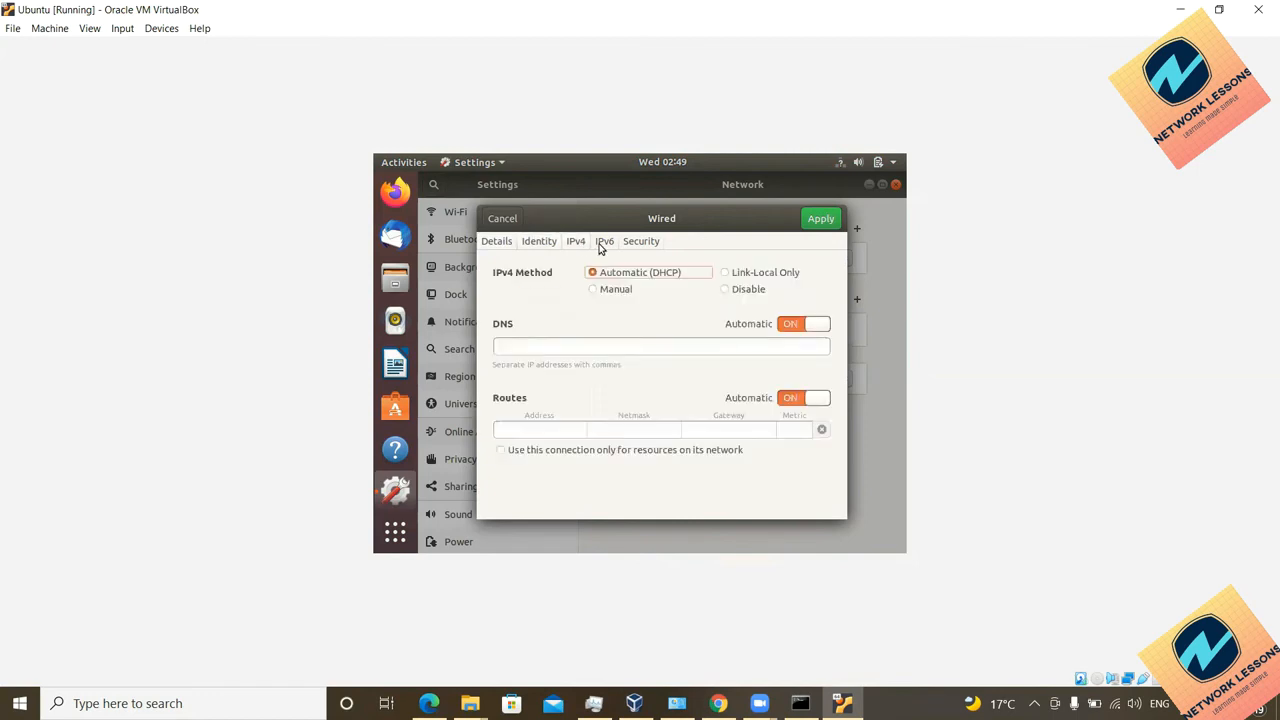
{"action": "left_click", "coordinate": [603, 243]}
{"action": "left_click", "coordinate": [640, 243]}
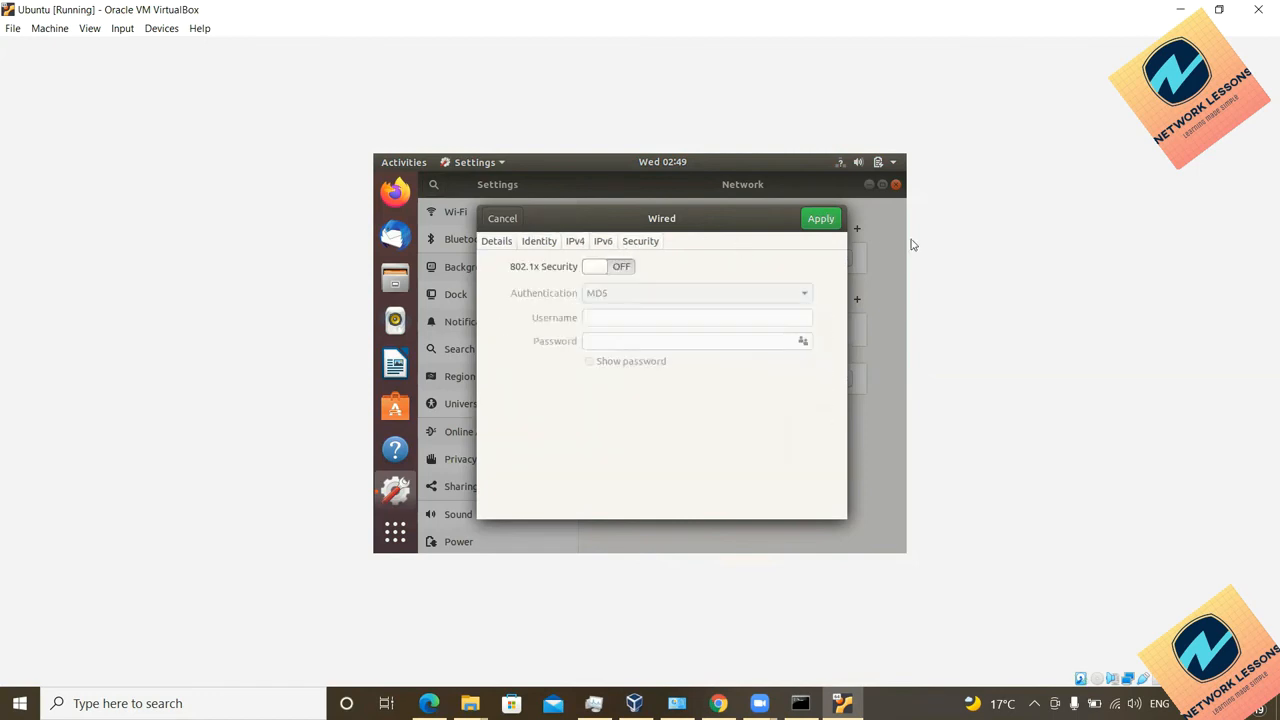
{"action": "left_click", "coordinate": [820, 221]}
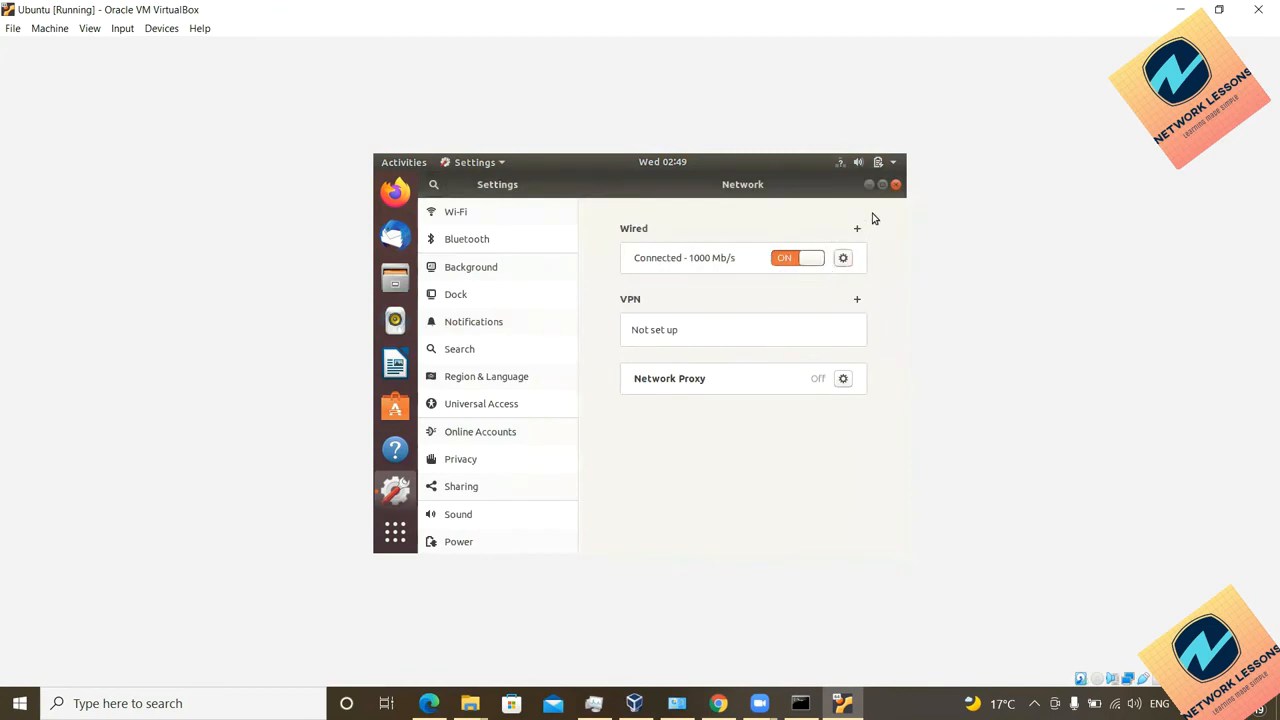
{"action": "left_click", "coordinate": [895, 185]}
Step: Open a terminal in the guest and run ifconfig, which reports command not found
{"action": "right_click", "coordinate": [590, 317]}
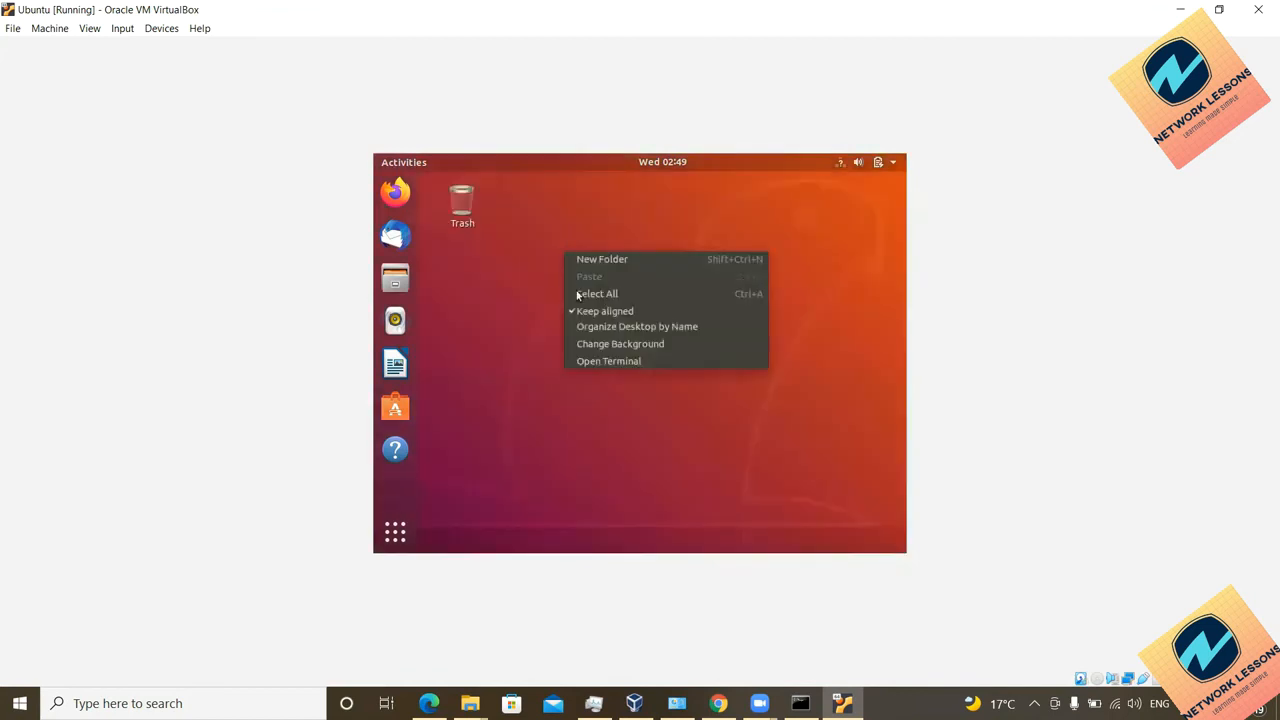
{"action": "left_click", "coordinate": [603, 366]}
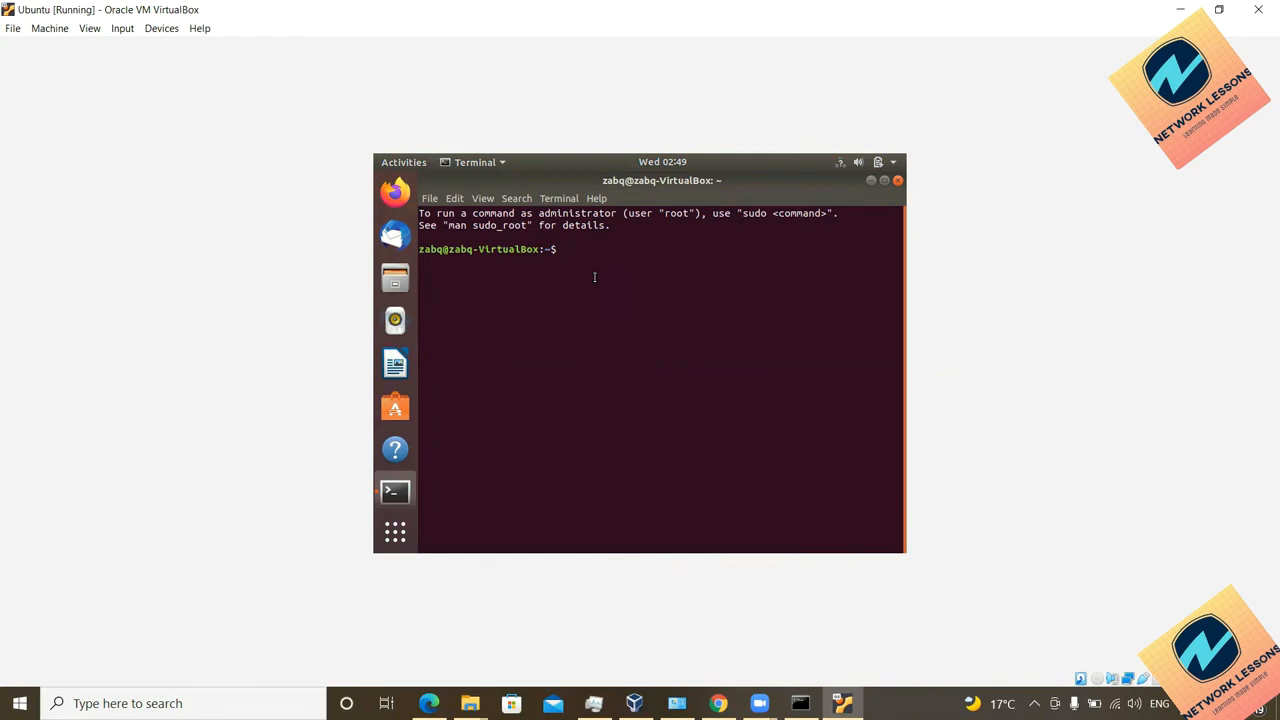
{"action": "type", "text": "ifconfig"}
{"action": "key", "text": "Return"}
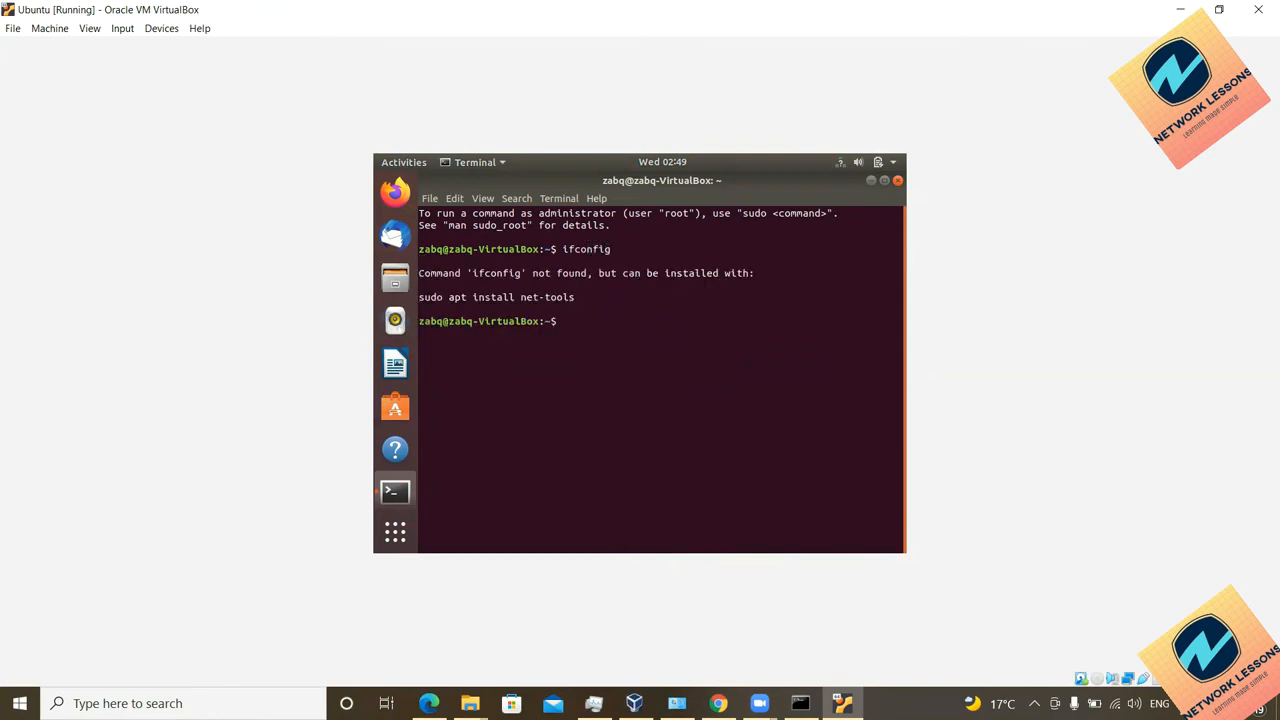
Step: Select the suggested 'sudo apt install net-tools' line and try to copy it
{"action": "left_click_drag", "start_coordinate": [419, 307], "coordinate": [461, 298]}
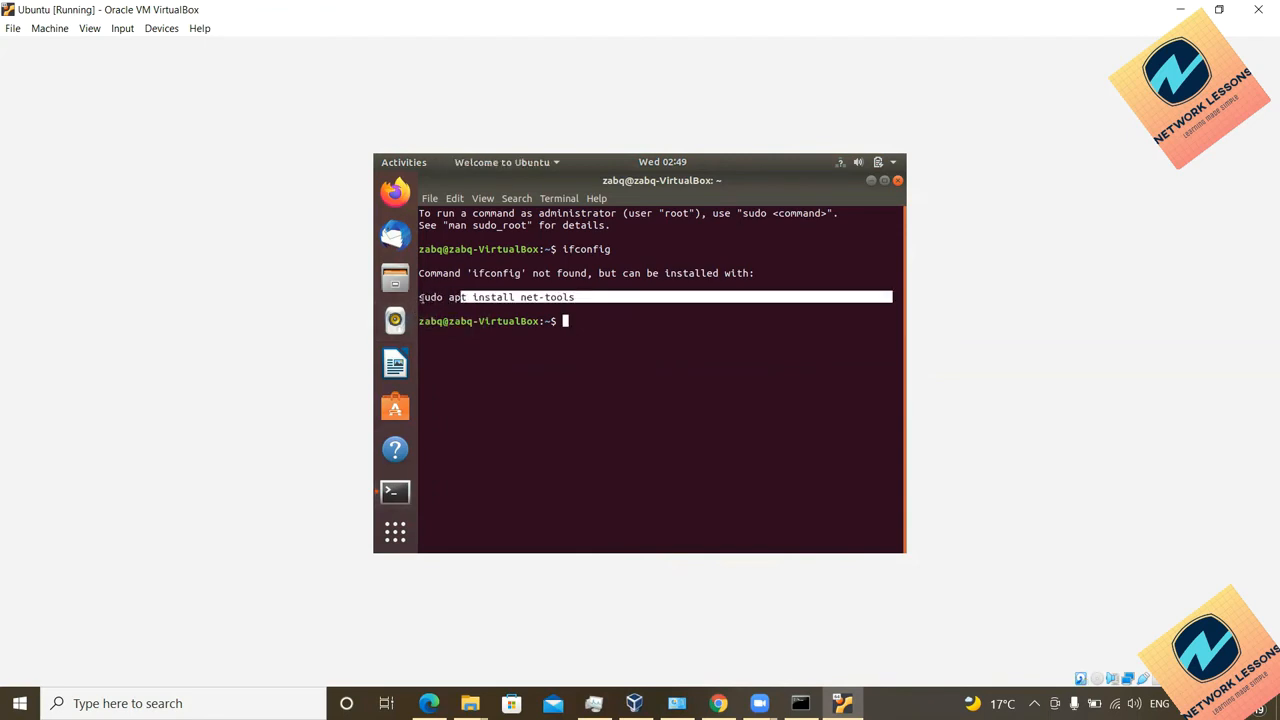
{"action": "left_click", "coordinate": [463, 298]}
{"action": "left_click_drag", "start_coordinate": [424, 298], "coordinate": [438, 298]}
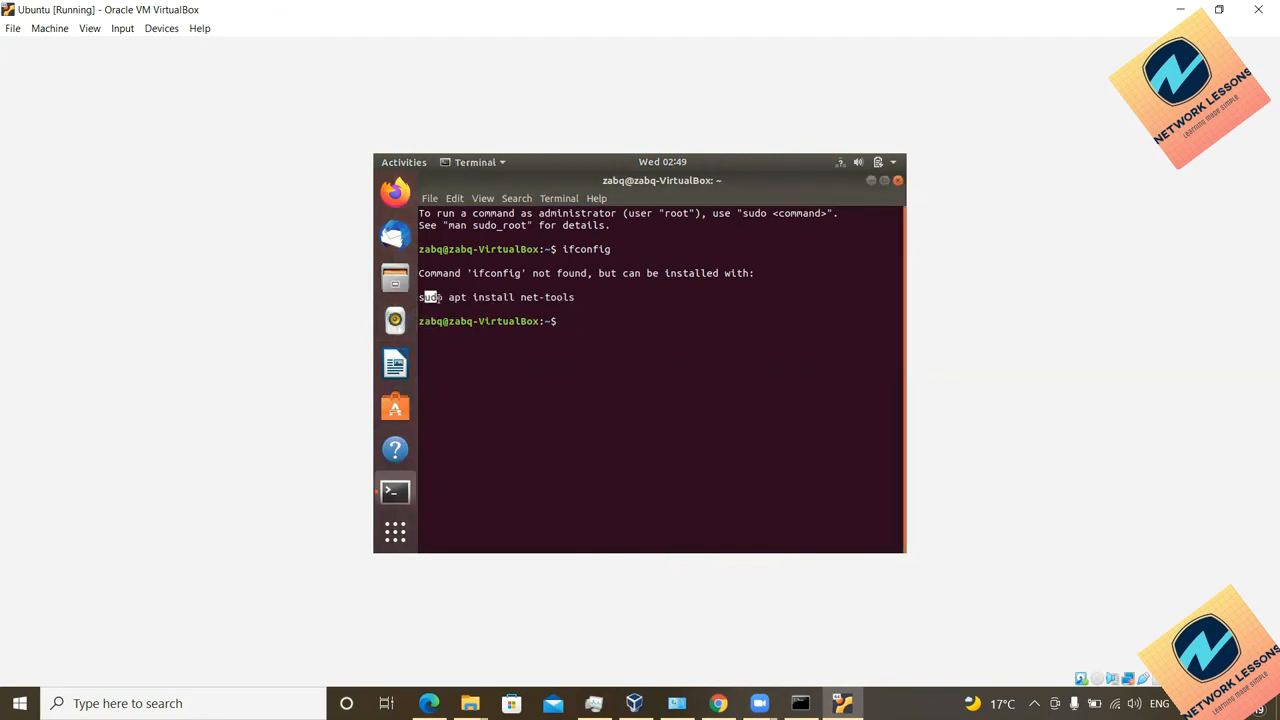
{"action": "triple_click", "coordinate": [523, 297]}
{"action": "left_click", "coordinate": [567, 305]}
{"action": "left_click_drag", "start_coordinate": [575, 298], "coordinate": [417, 298]}
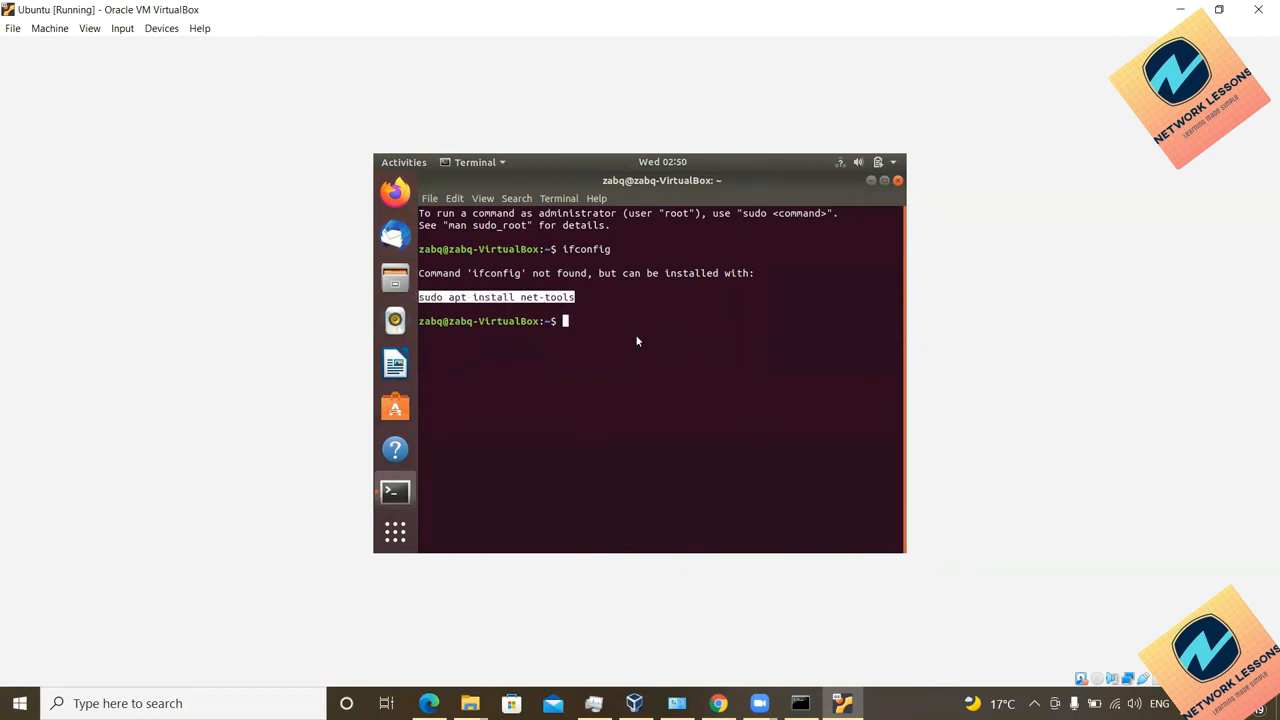
{"action": "right_click", "coordinate": [638, 341]}
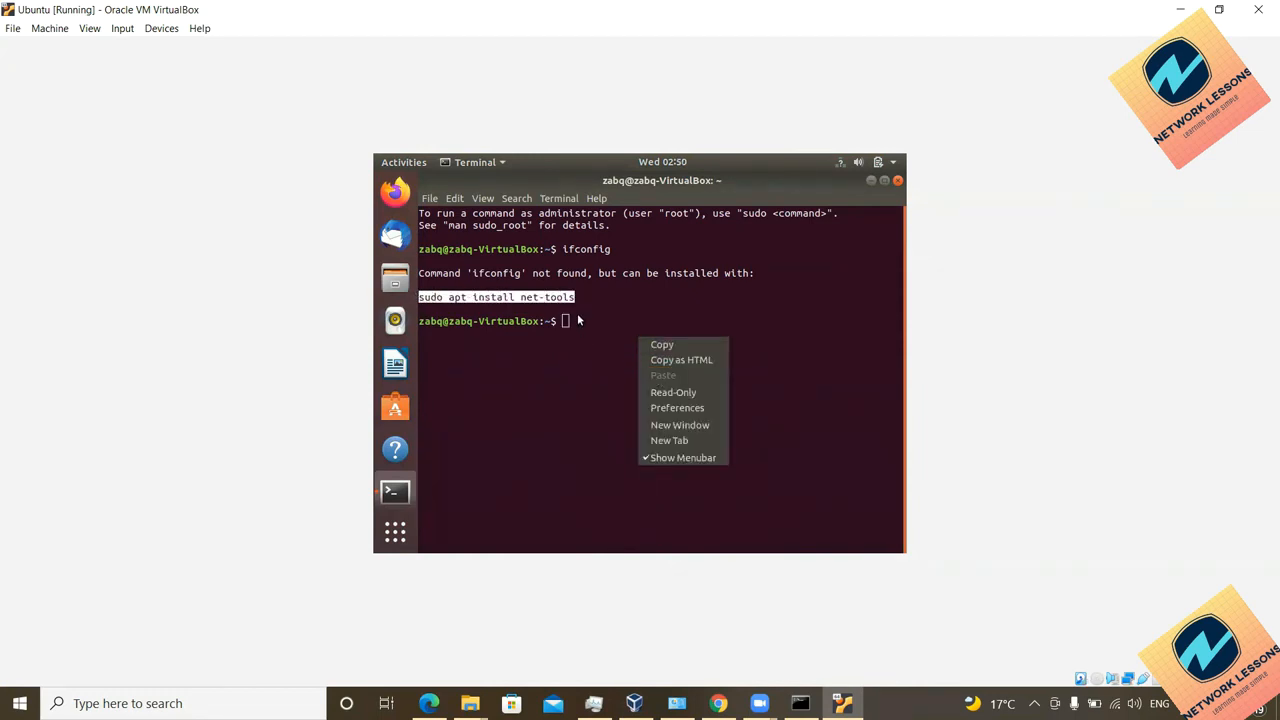
{"action": "key", "text": "Escape"}
{"action": "key", "text": "Return"}
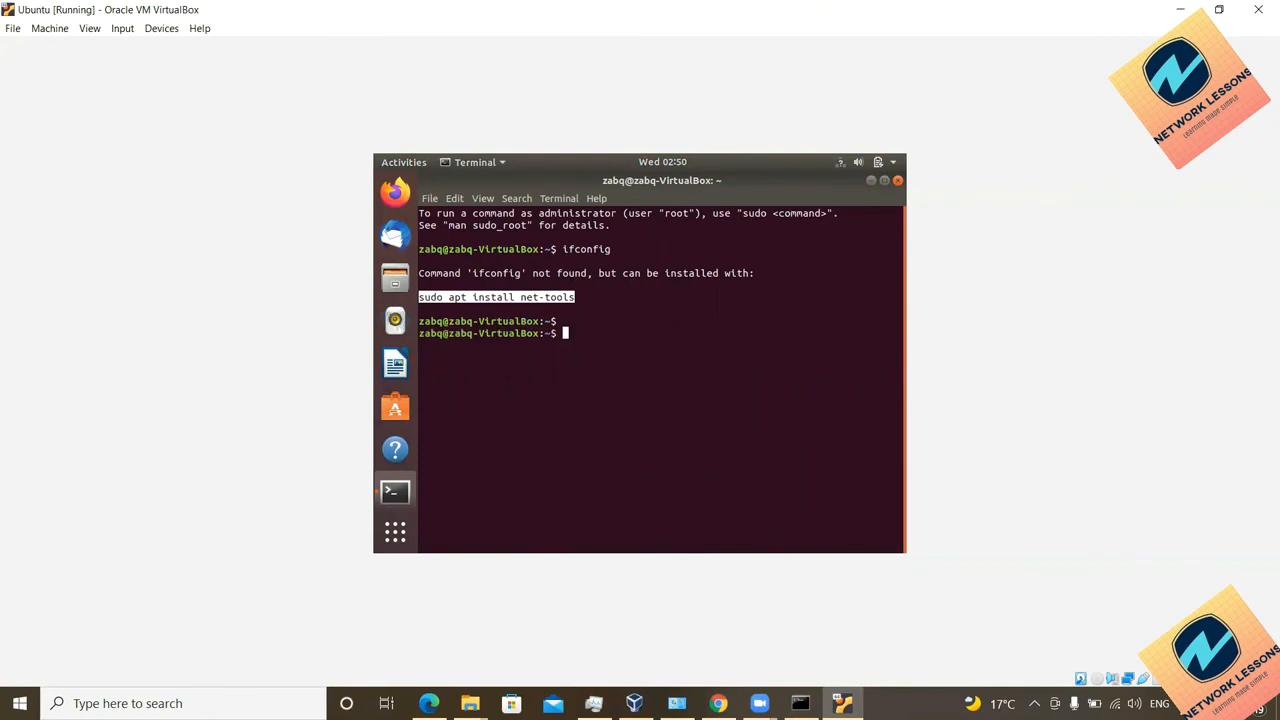
Step: Reselect the install suggestion, dismiss the copy menu, and postpone the Ubuntu upgrade with Ask Me Later
{"action": "right_click", "coordinate": [584, 329]}
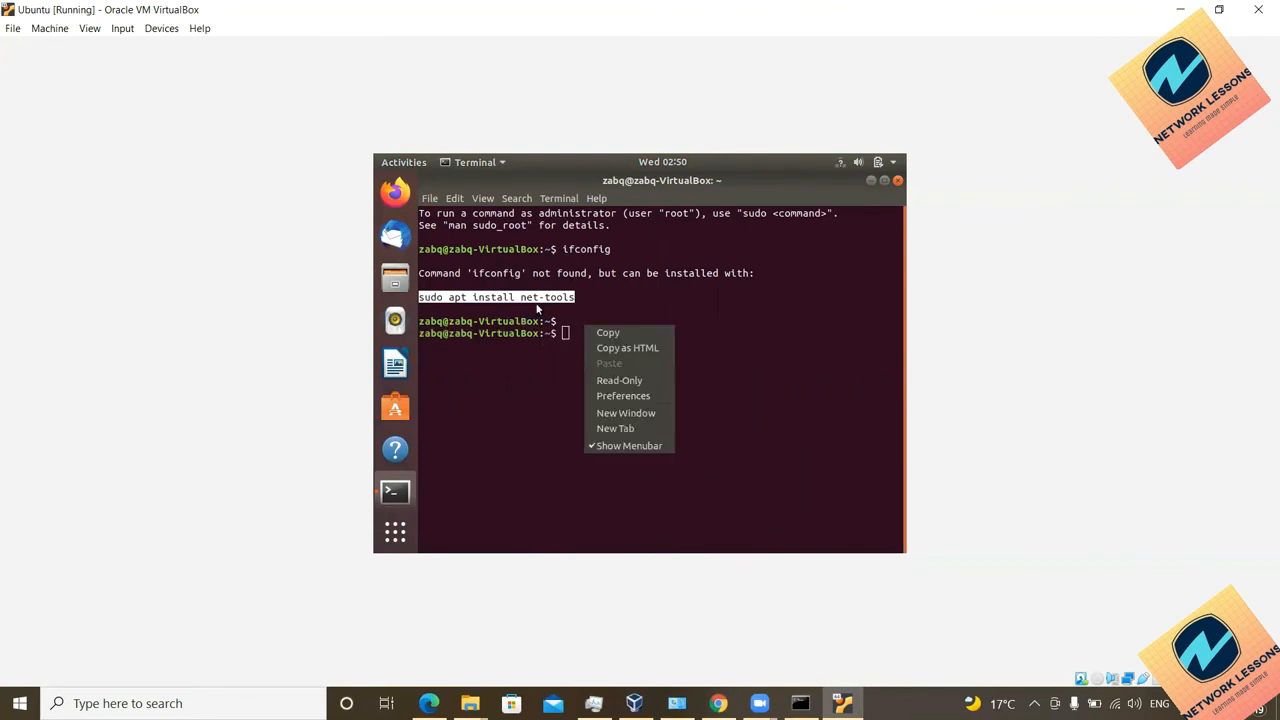
{"action": "left_click", "coordinate": [537, 299]}
{"action": "double_click", "coordinate": [558, 298]}
{"action": "left_click", "coordinate": [572, 297]}
{"action": "left_click_drag", "start_coordinate": [574, 297], "coordinate": [418, 298]}
{"action": "key", "text": "Return"}
{"action": "key", "text": "Return"}
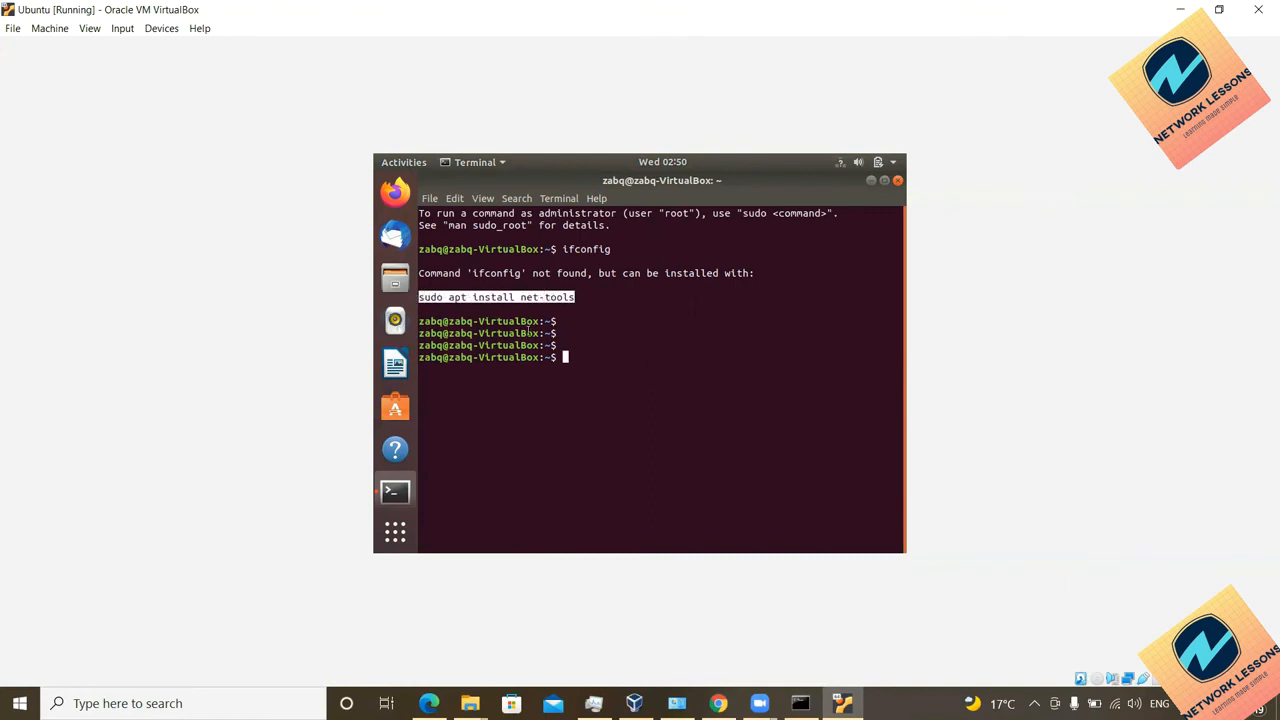
{"action": "right_click", "coordinate": [564, 352]}
{"action": "left_click", "coordinate": [697, 398]}
{"action": "left_click", "coordinate": [607, 348]}
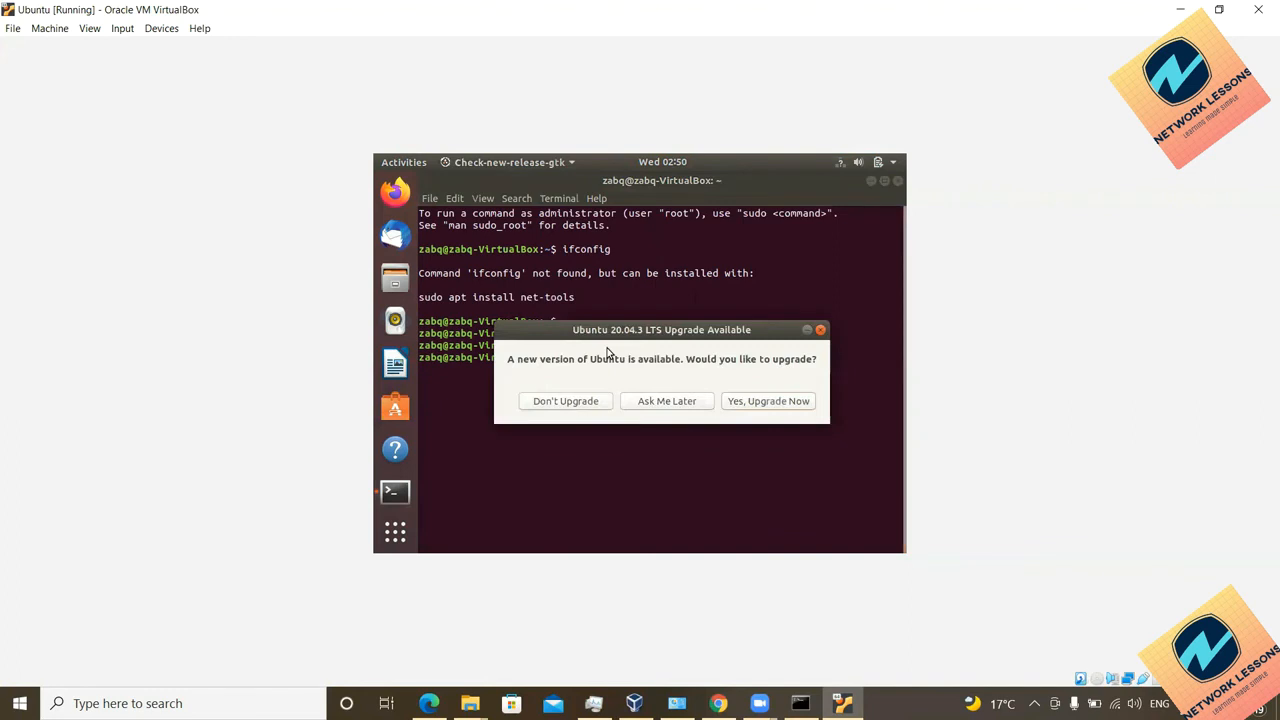
{"action": "left_click", "coordinate": [680, 401]}
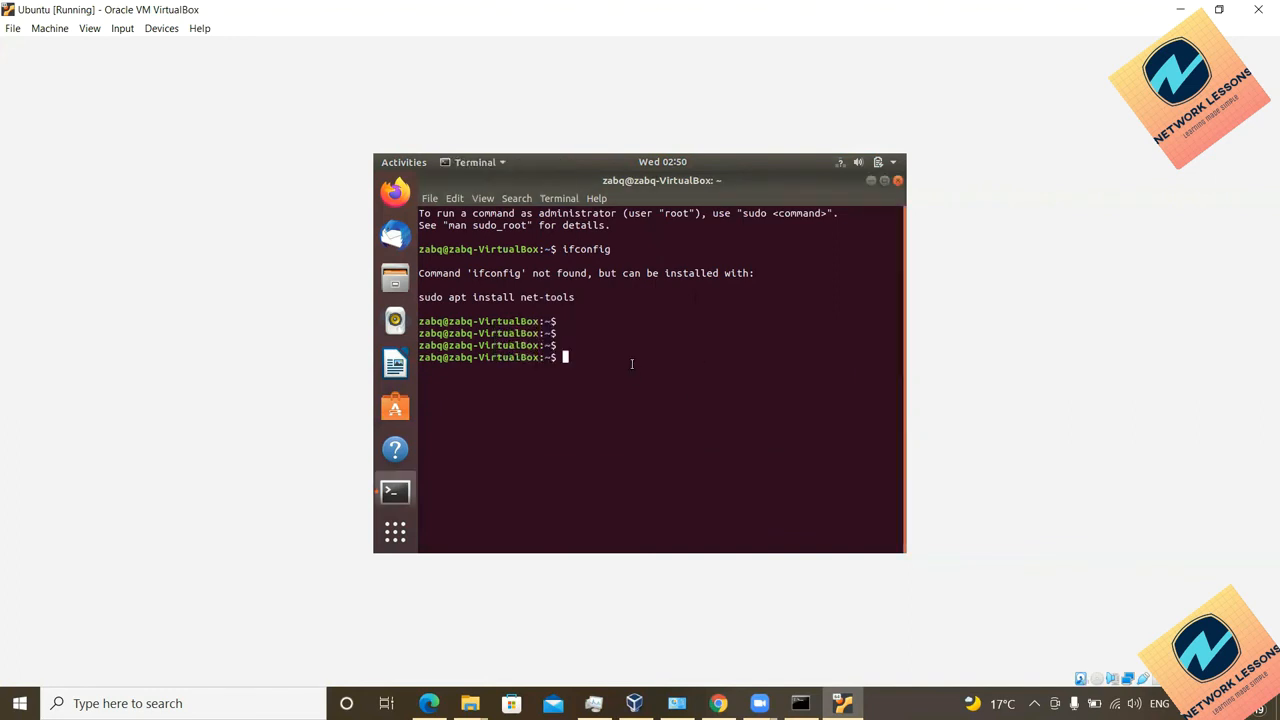
Step: Install net-tools with 'sudo apt install net-tools' using the admin password, then check network status
{"action": "type", "text": "sudo apt install net-tools"}
{"action": "key", "text": "Return"}
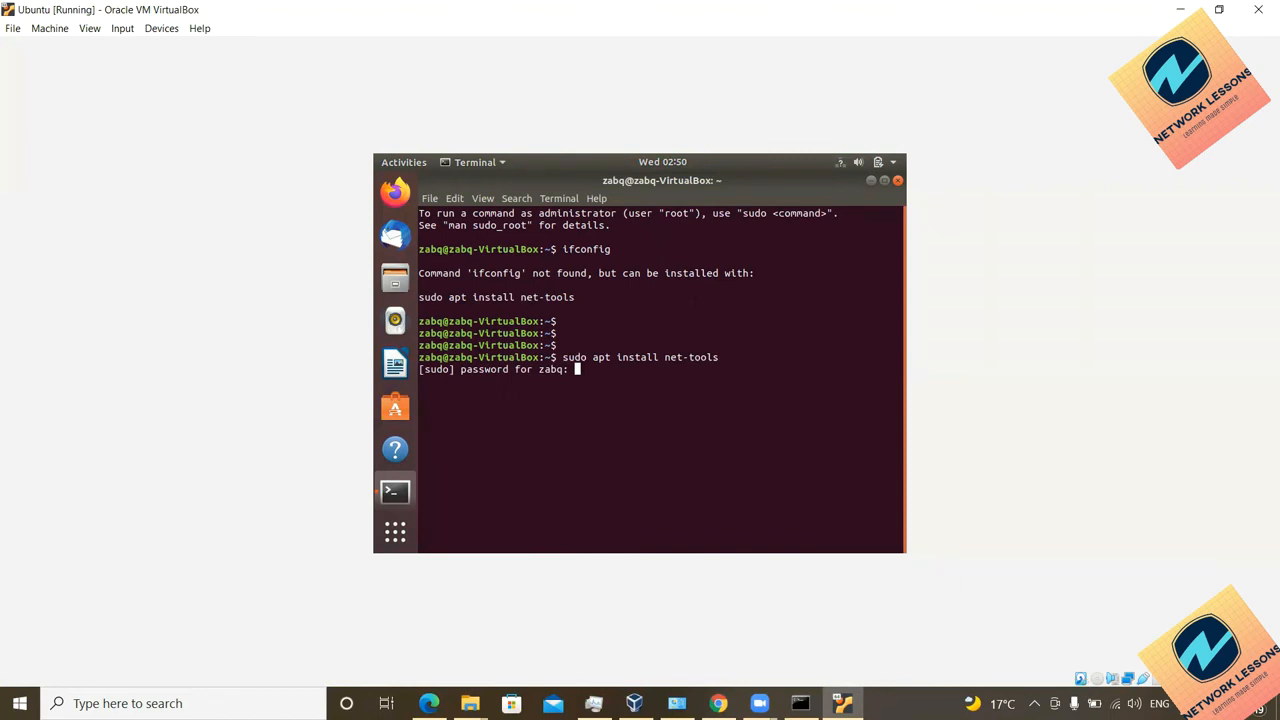
{"action": "key", "text": "Return"}
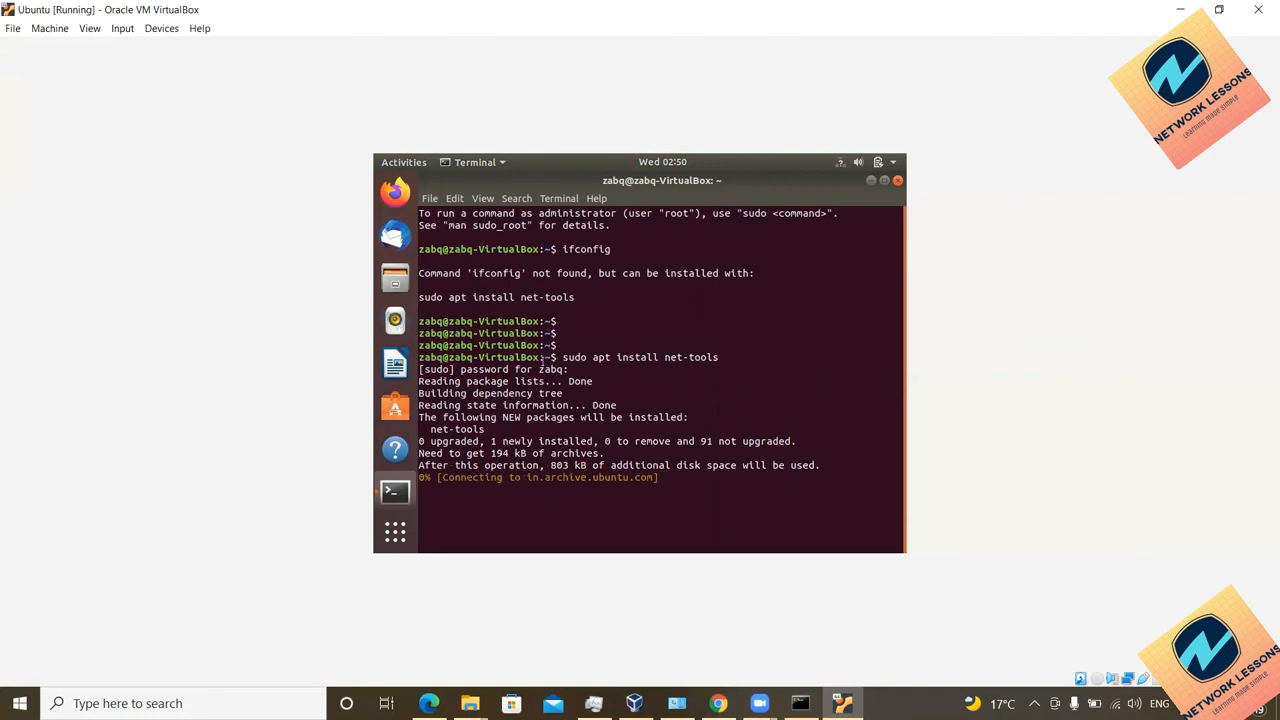
{"action": "left_click_drag", "start_coordinate": [448, 480], "coordinate": [530, 477]}
{"action": "left_click", "coordinate": [652, 478]}
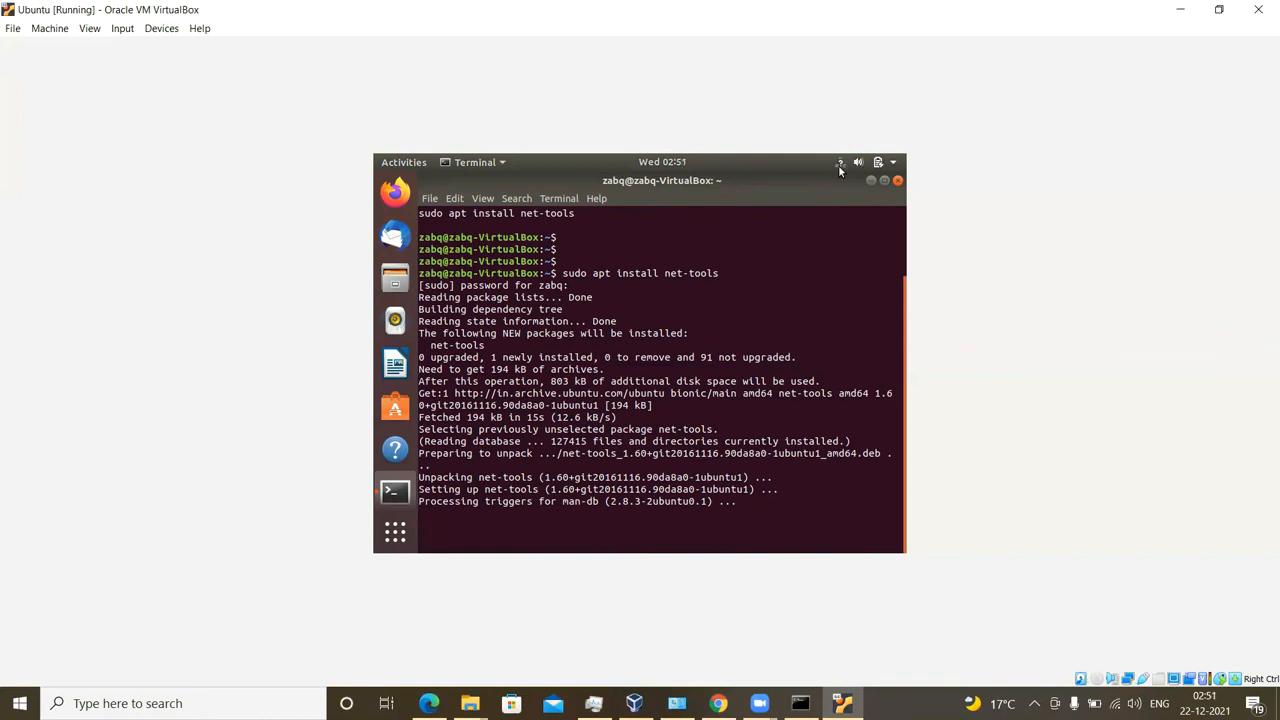
{"action": "left_click", "coordinate": [839, 164]}
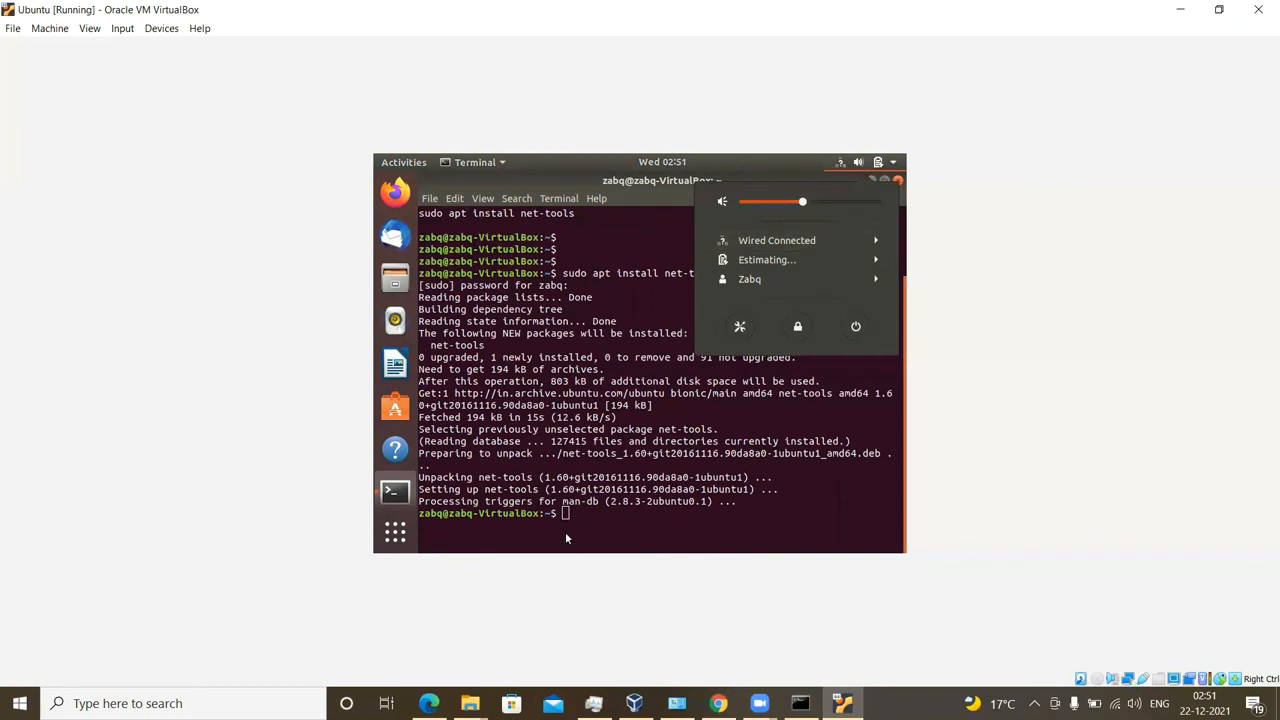
Step: Run ifconfig to confirm interface enp0s3 has address 192.168.1.9
{"action": "left_click", "coordinate": [590, 502]}
{"action": "type", "text": "if"}
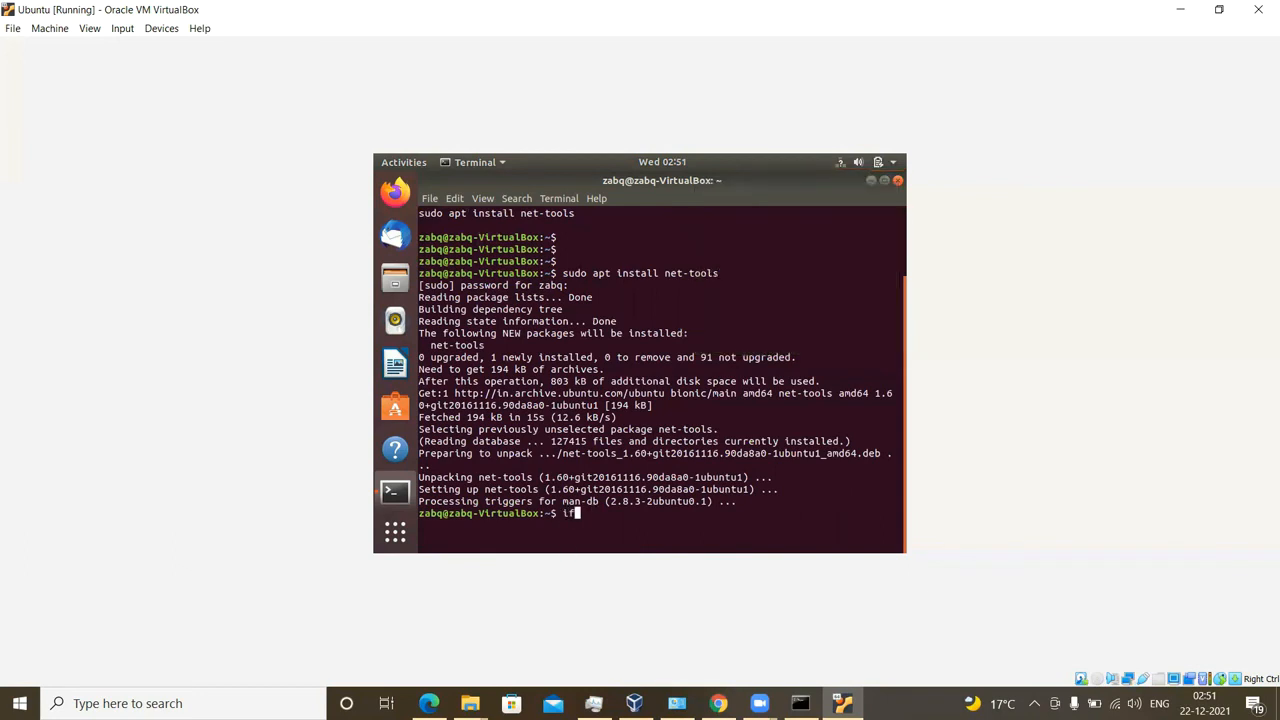
{"action": "type", "text": "config"}
{"action": "key", "text": "Return"}
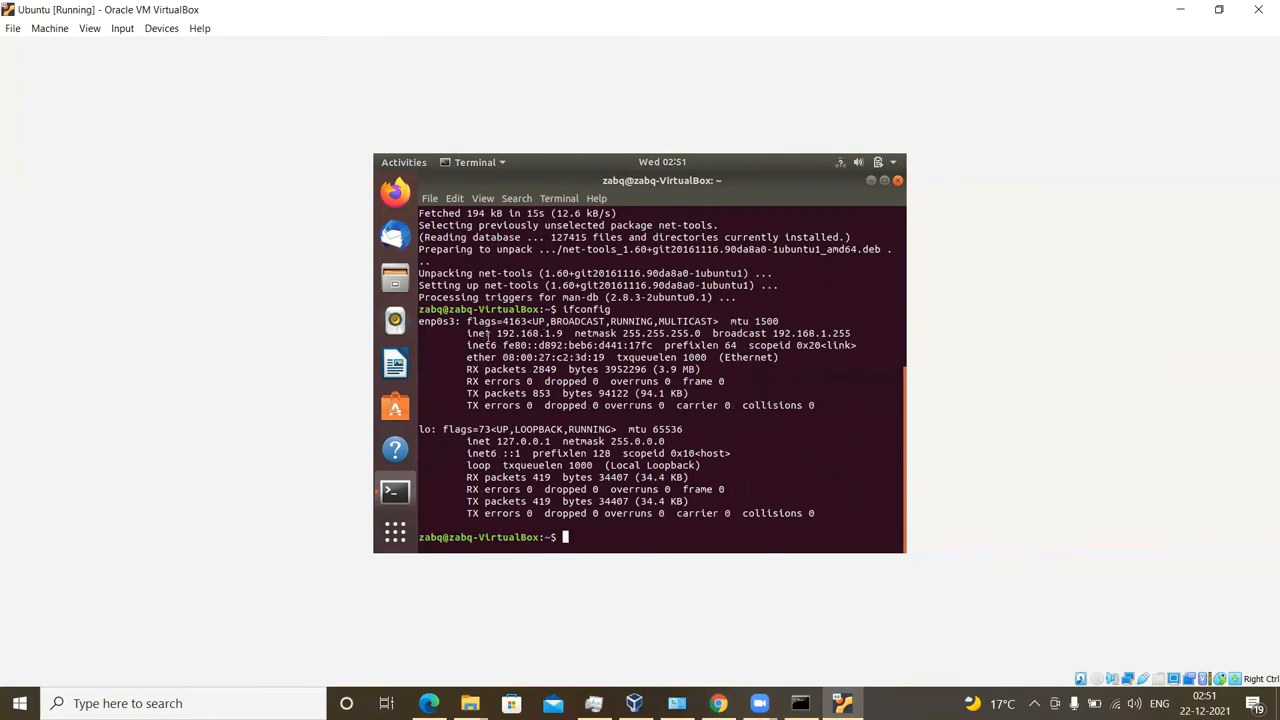
{"action": "mouse_move", "coordinate": [493, 333]}
{"action": "left_mouse_down"}
{"action": "mouse_move", "coordinate": [570, 334]}
{"action": "mouse_move", "coordinate": [497, 333]}
{"action": "left_mouse_up"}
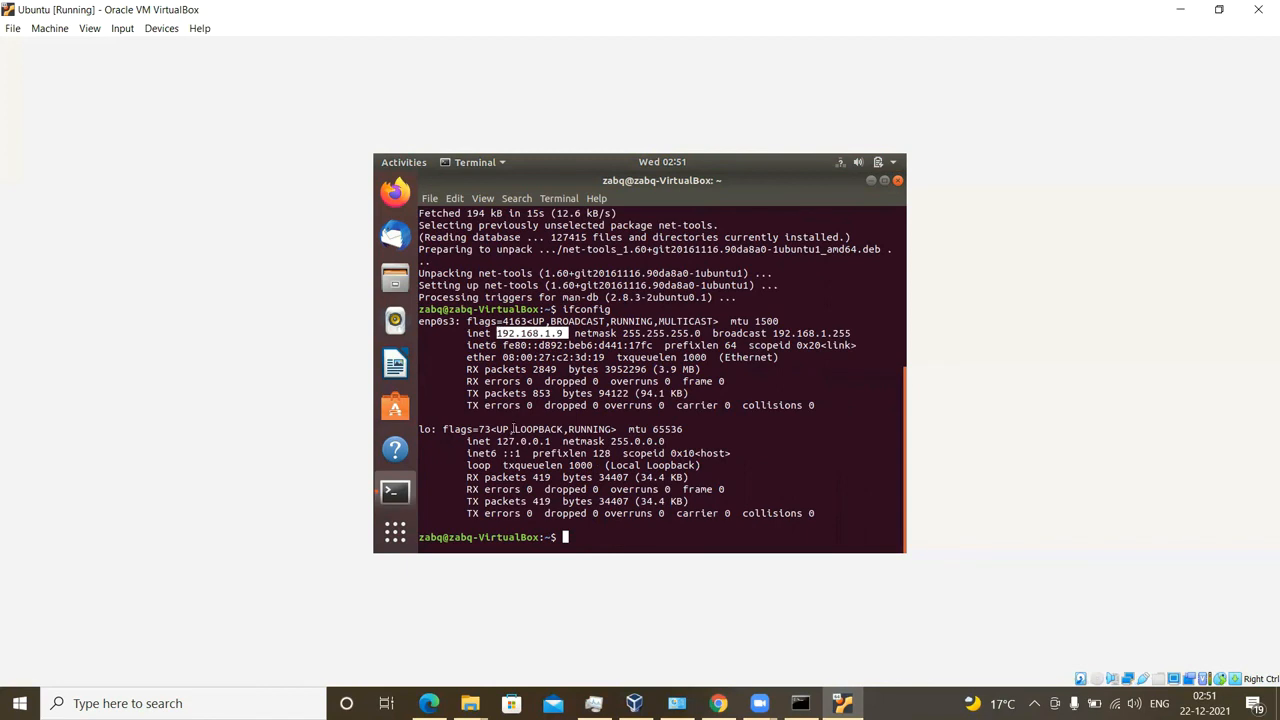
{"action": "left_click", "coordinate": [576, 522]}
Step: Ping 8.8.8.8 and stop it, showing 2 of 2 packets received with 0% loss
{"action": "type", "text": "pin"}
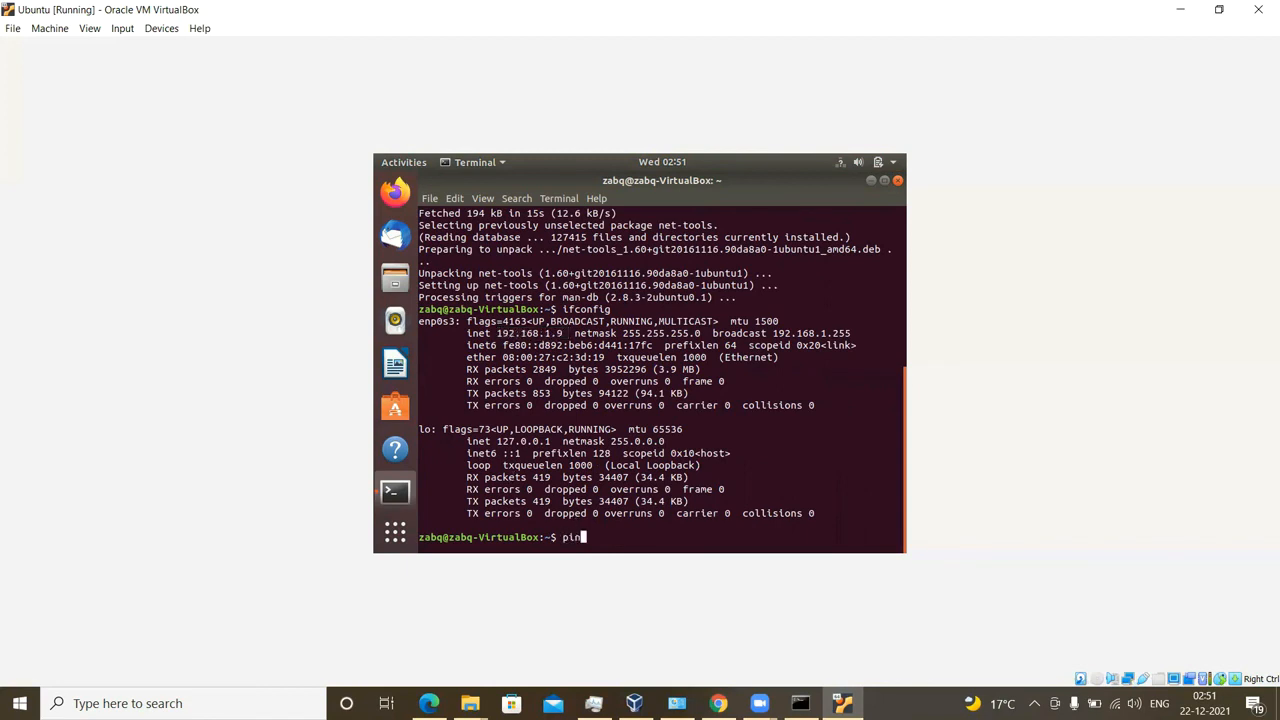
{"action": "type", "text": "g 8.8.8.8"}
{"action": "key", "text": "Return"}
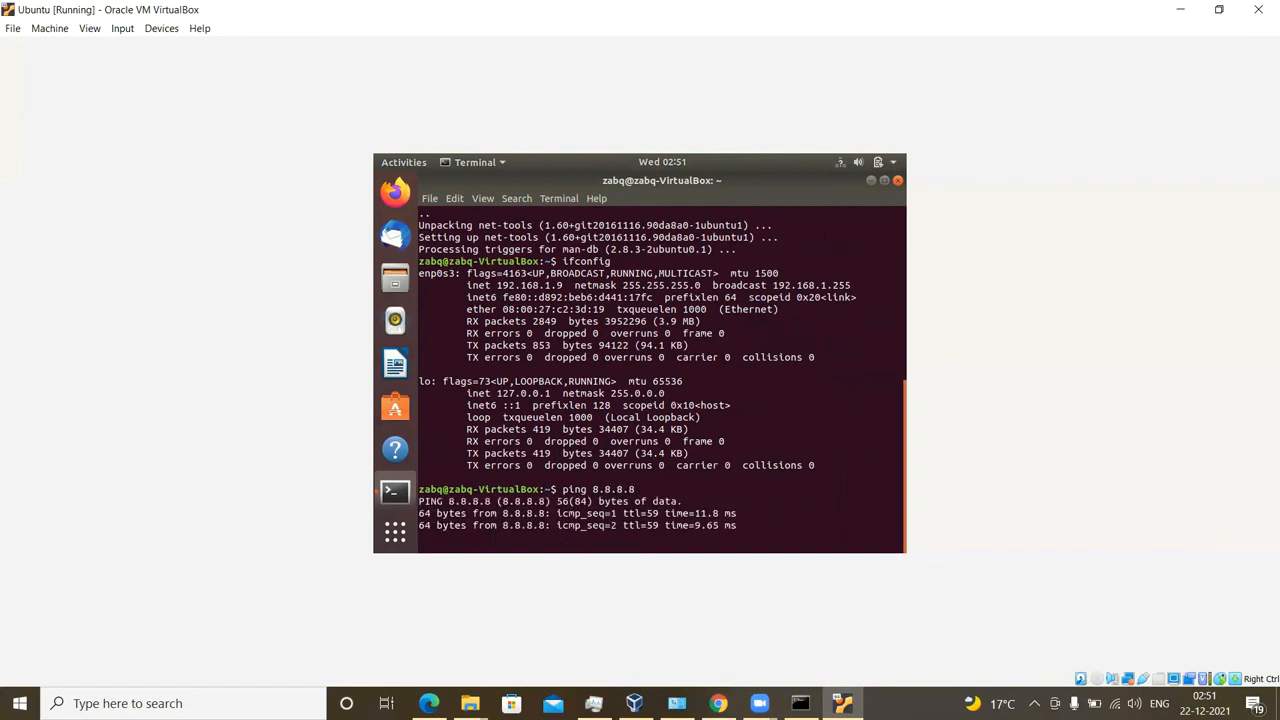
{"action": "key", "text": "ctrl+c"}
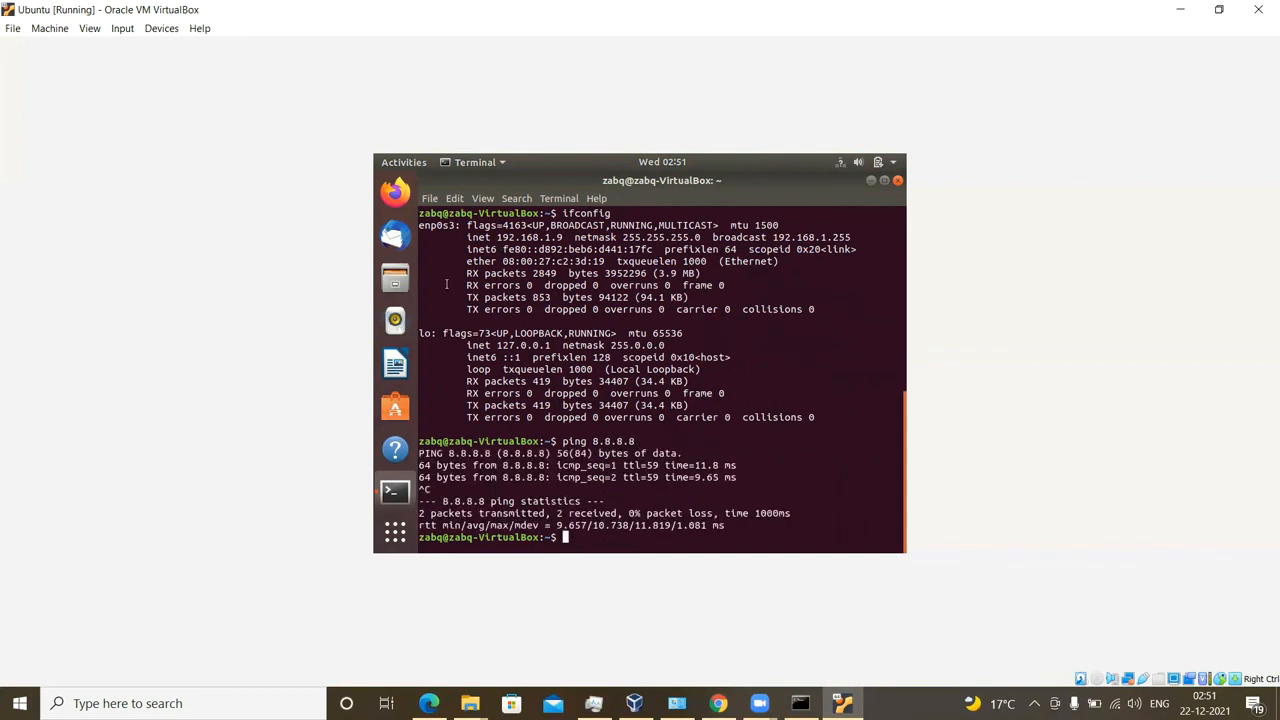
{"action": "left_click", "coordinate": [395, 190]}
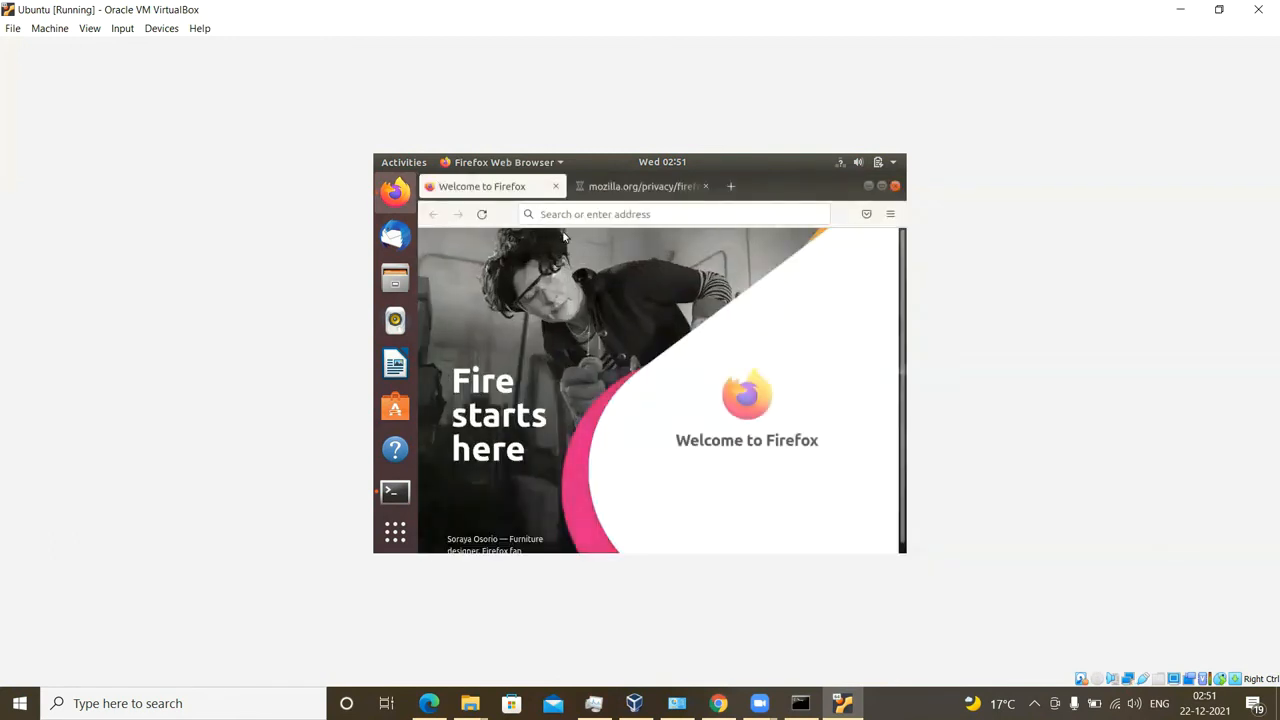
Step: Load google.com in Firefox's address bar, then bring the terminal back to the front
{"action": "left_click", "coordinate": [566, 214]}
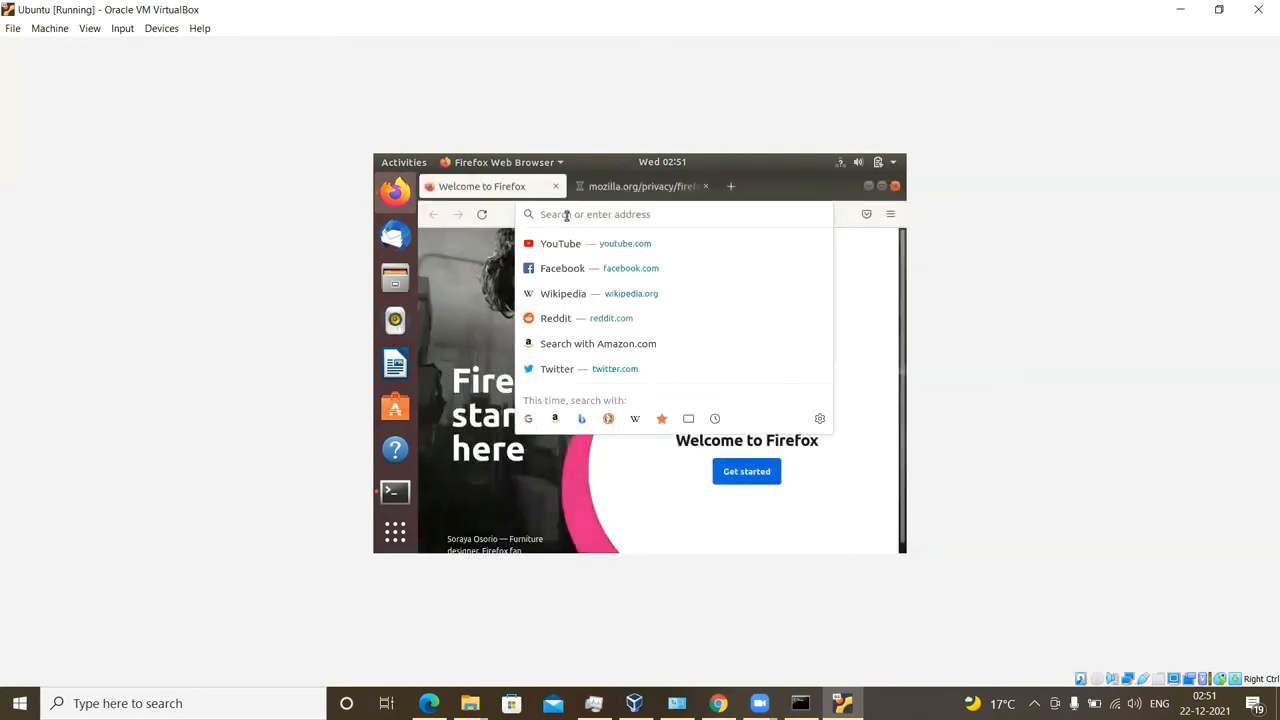
{"action": "type", "text": "google.com"}
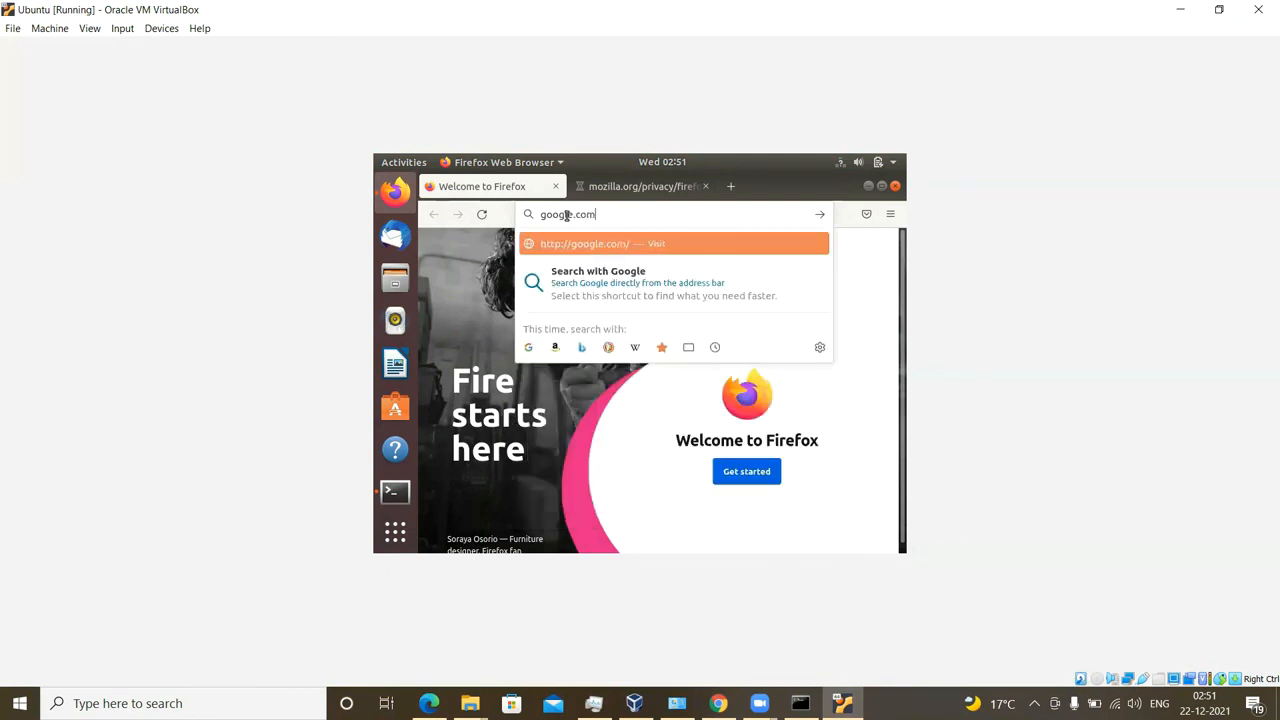
{"action": "key", "text": "Return"}
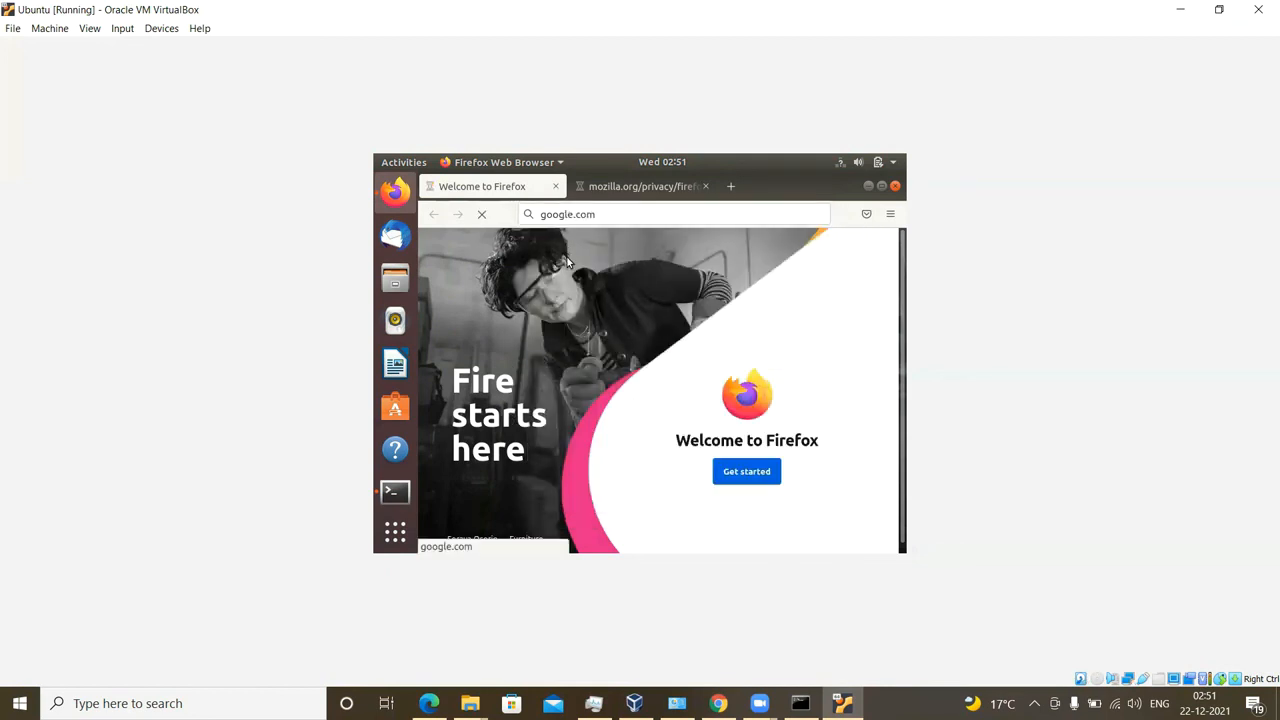
{"action": "scroll", "coordinate": [396, 450], "scroll_direction": "down", "scroll_amount": 2}
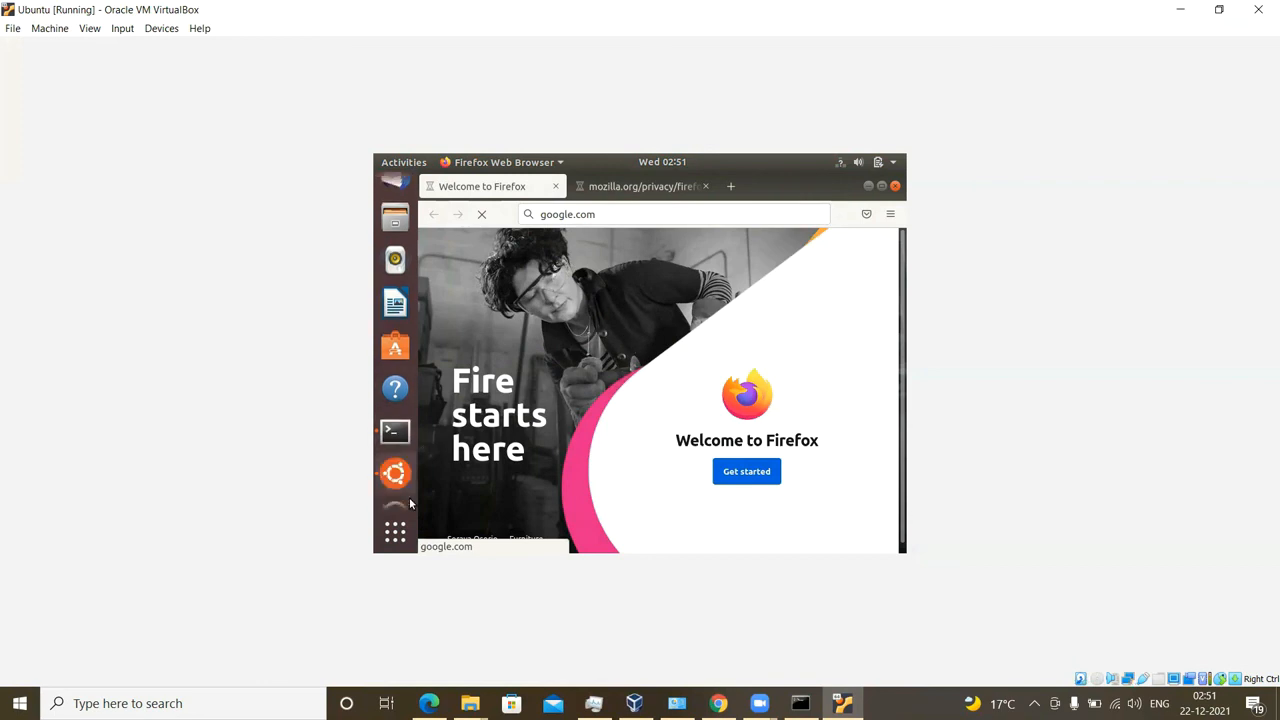
{"action": "left_click", "coordinate": [396, 406]}
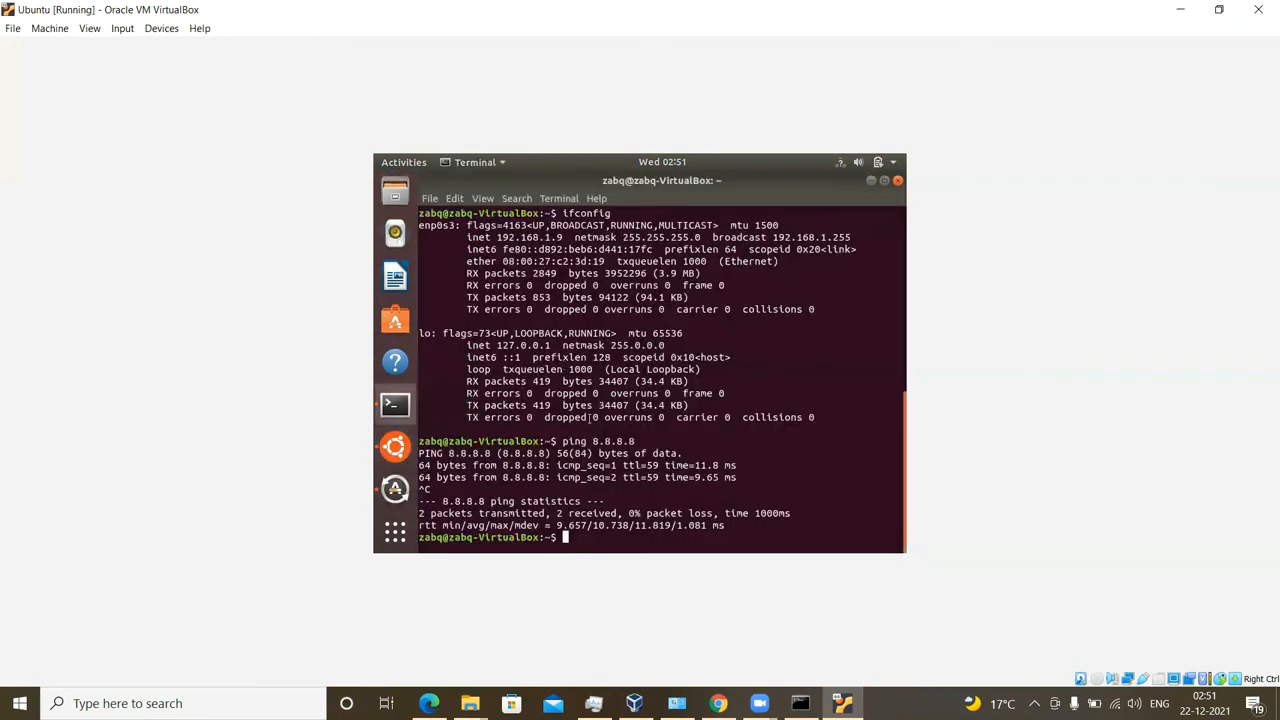
Step: List the home folder, user name and current path with ls, whoami and pwd, then minimize the terminal
{"action": "type", "text": "ls"}
{"action": "key", "text": "Return"}
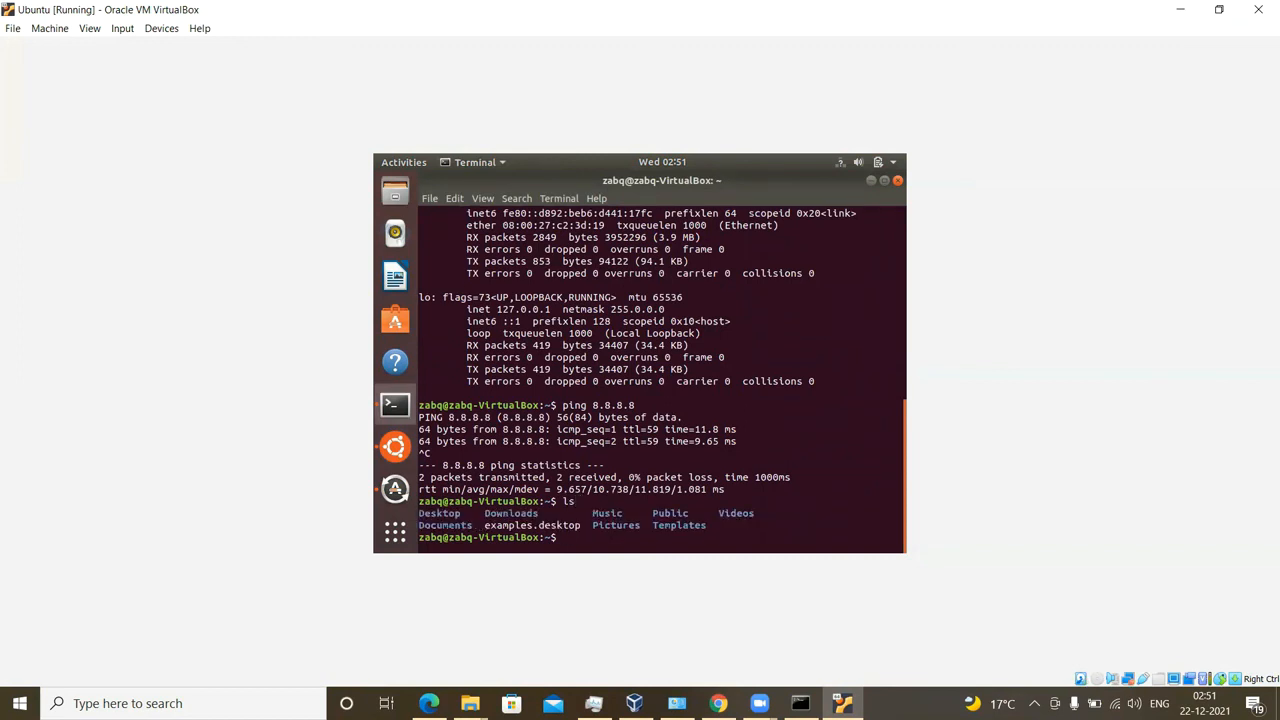
{"action": "type", "text": "whoami"}
{"action": "key", "text": "Return"}
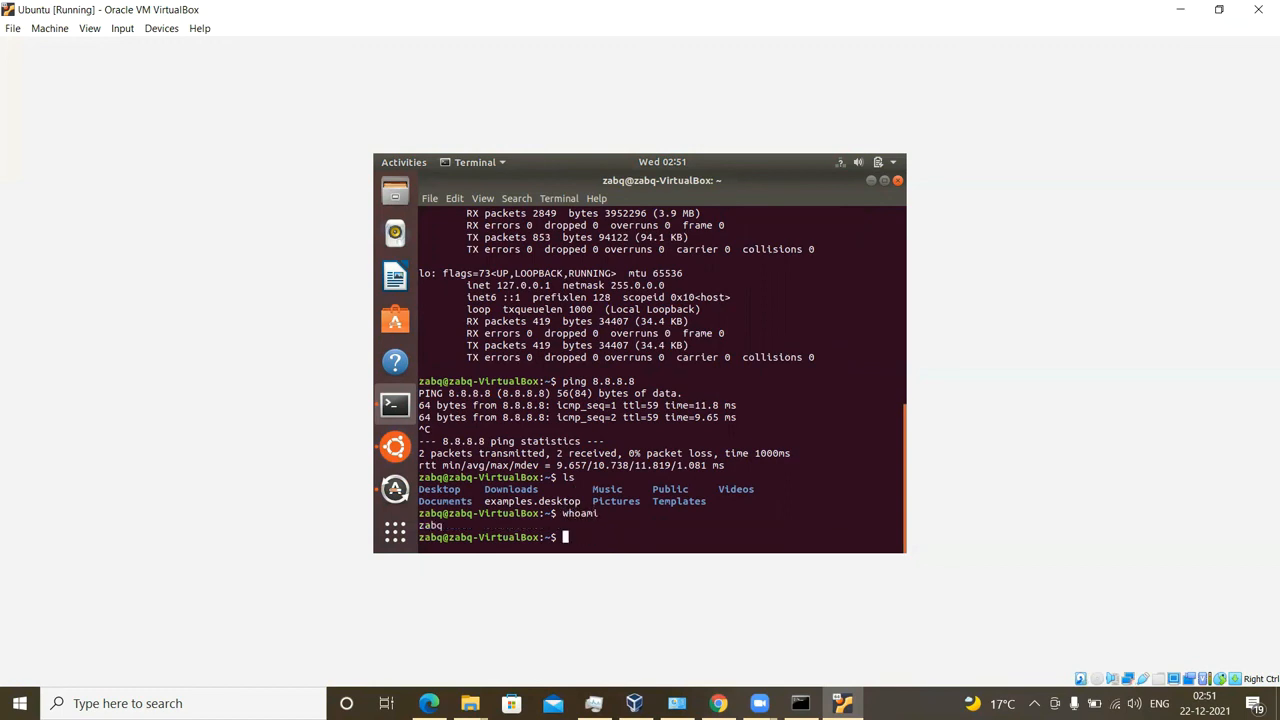
{"action": "type", "text": "pwd"}
{"action": "key", "text": "Return"}
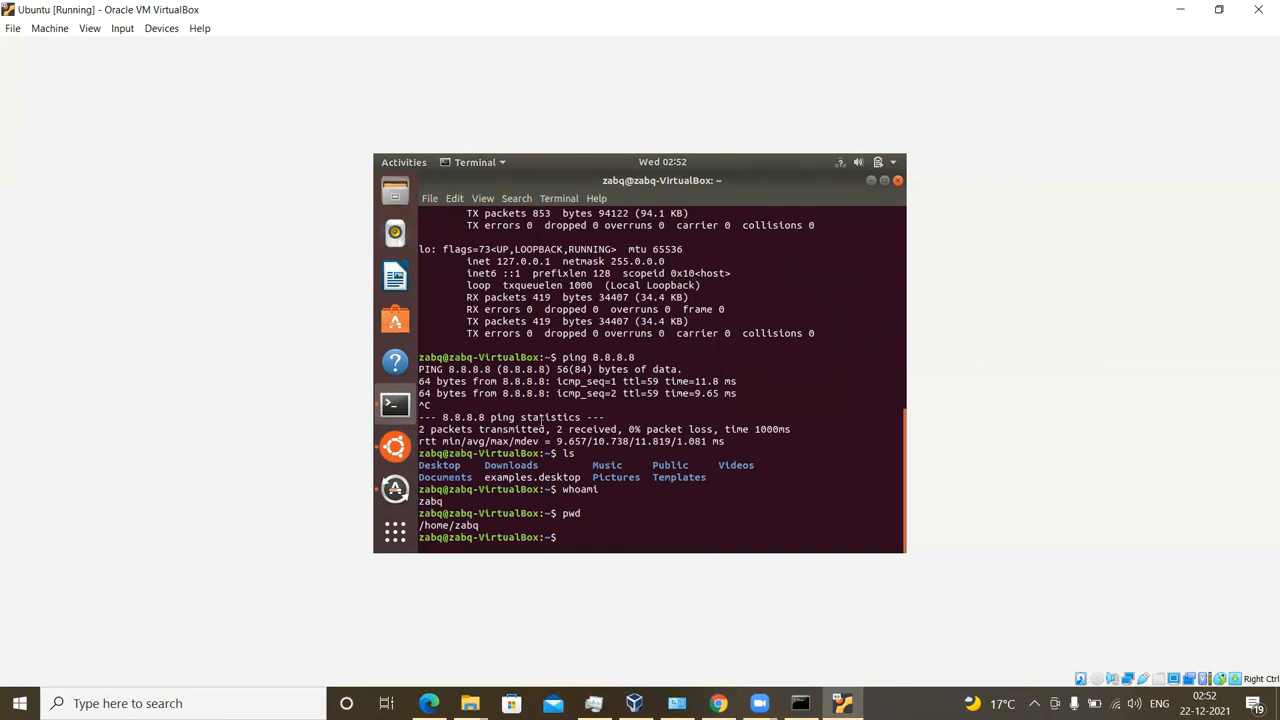
{"action": "left_click", "coordinate": [871, 181]}
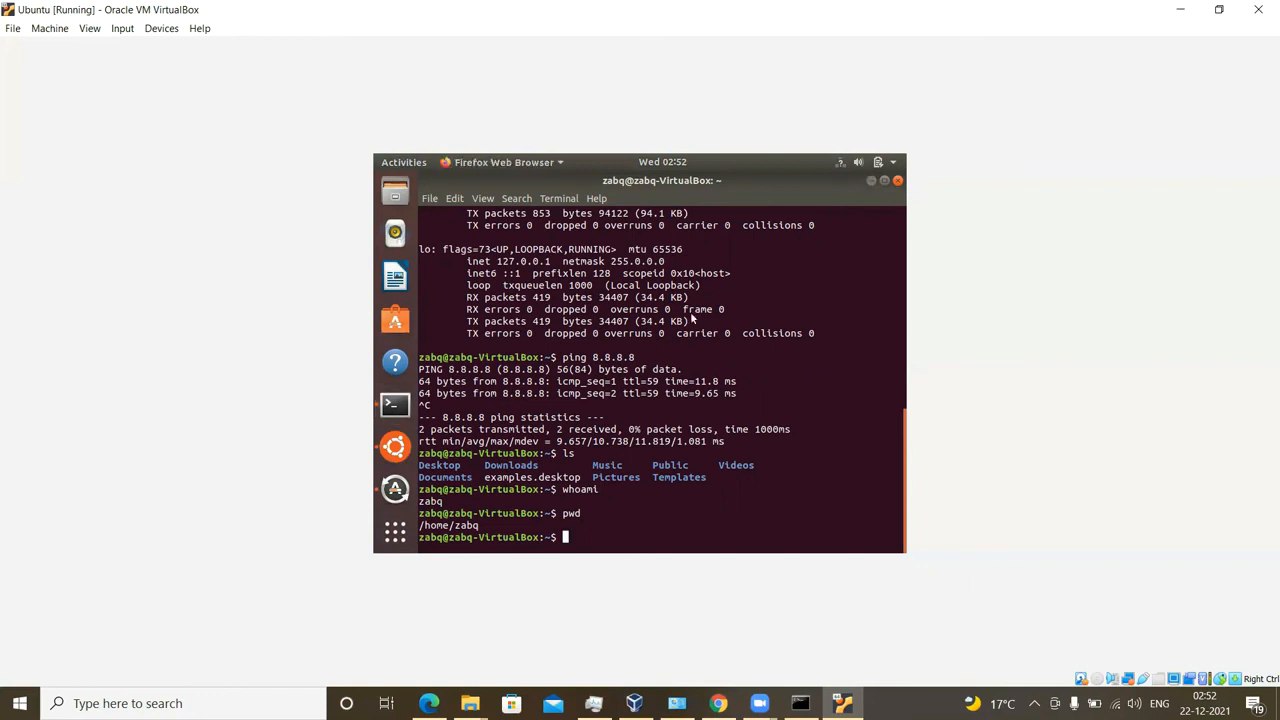
Step: Check the Google search box on the loaded homepage, then quit Firefox, closing both tabs
{"action": "left_click", "coordinate": [568, 367]}
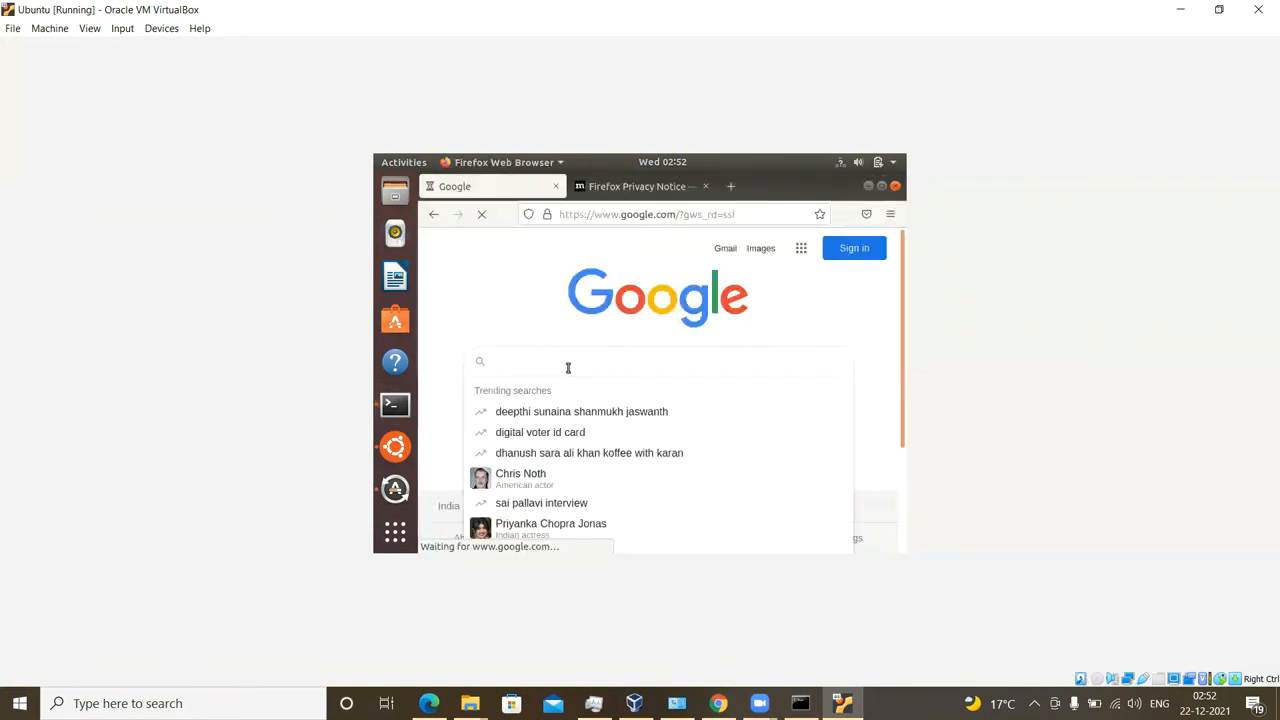
{"action": "left_click", "coordinate": [494, 310]}
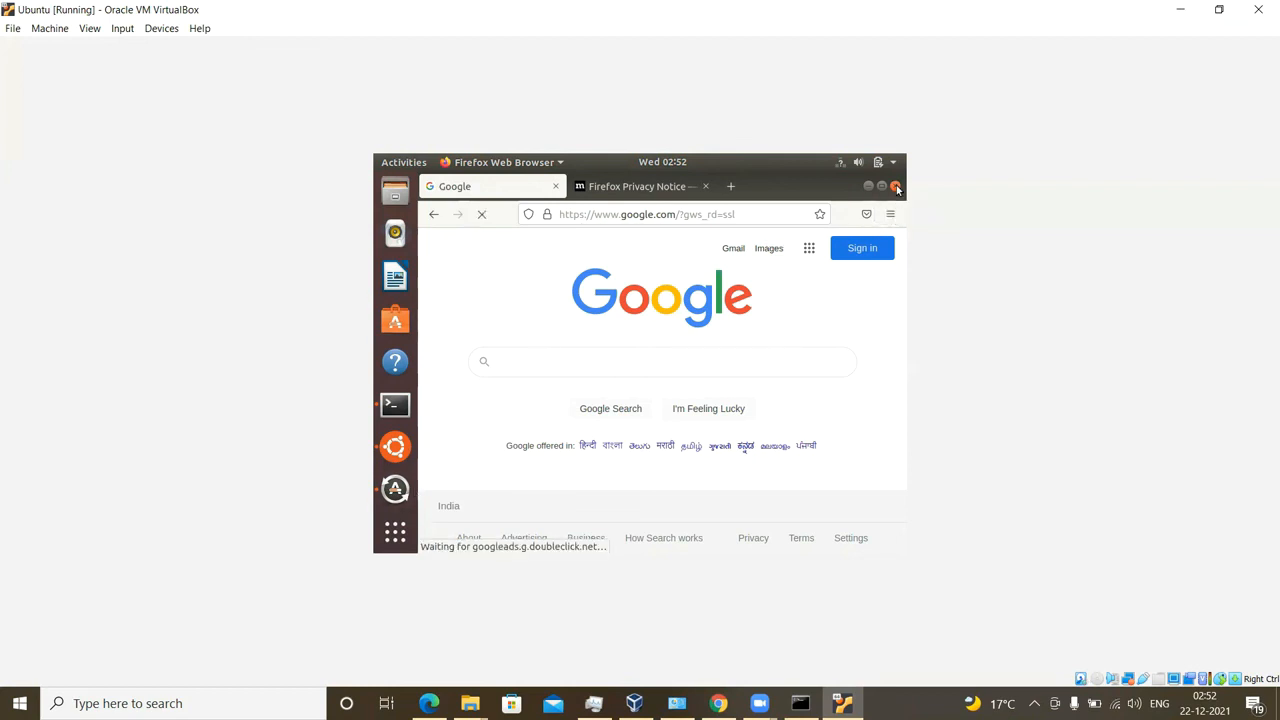
{"action": "left_click", "coordinate": [895, 186]}
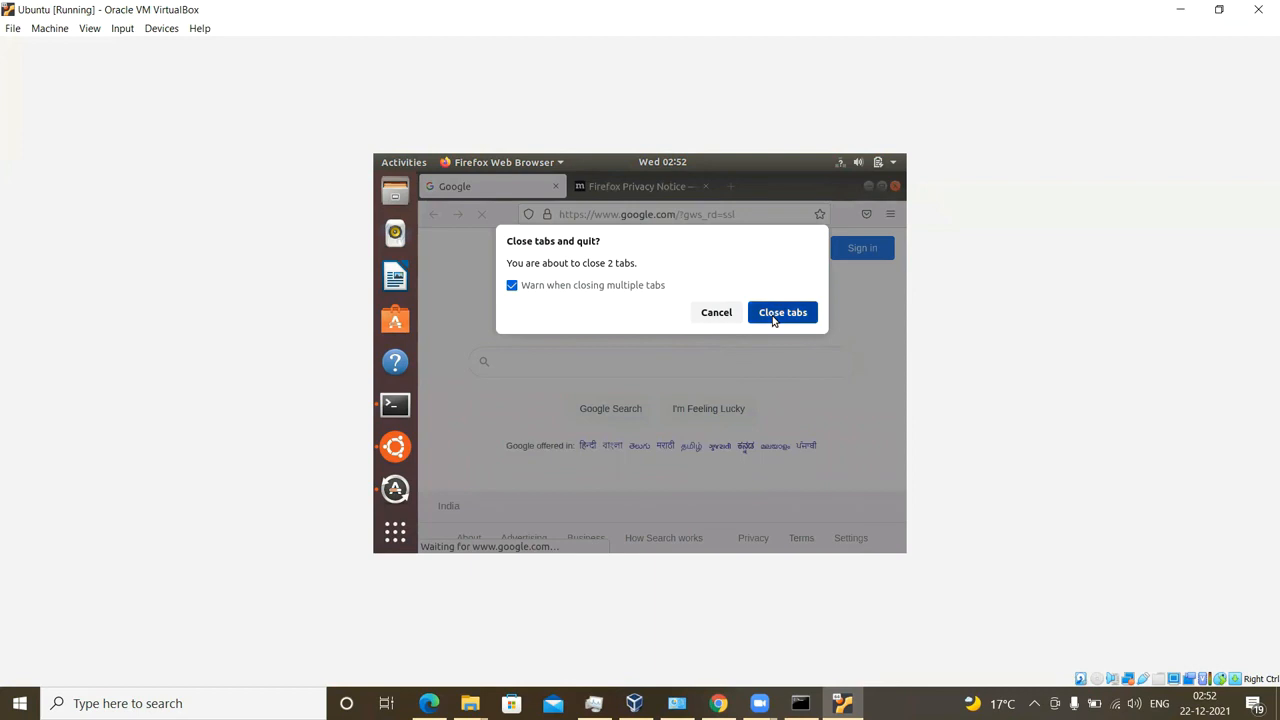
{"action": "left_click", "coordinate": [773, 312]}
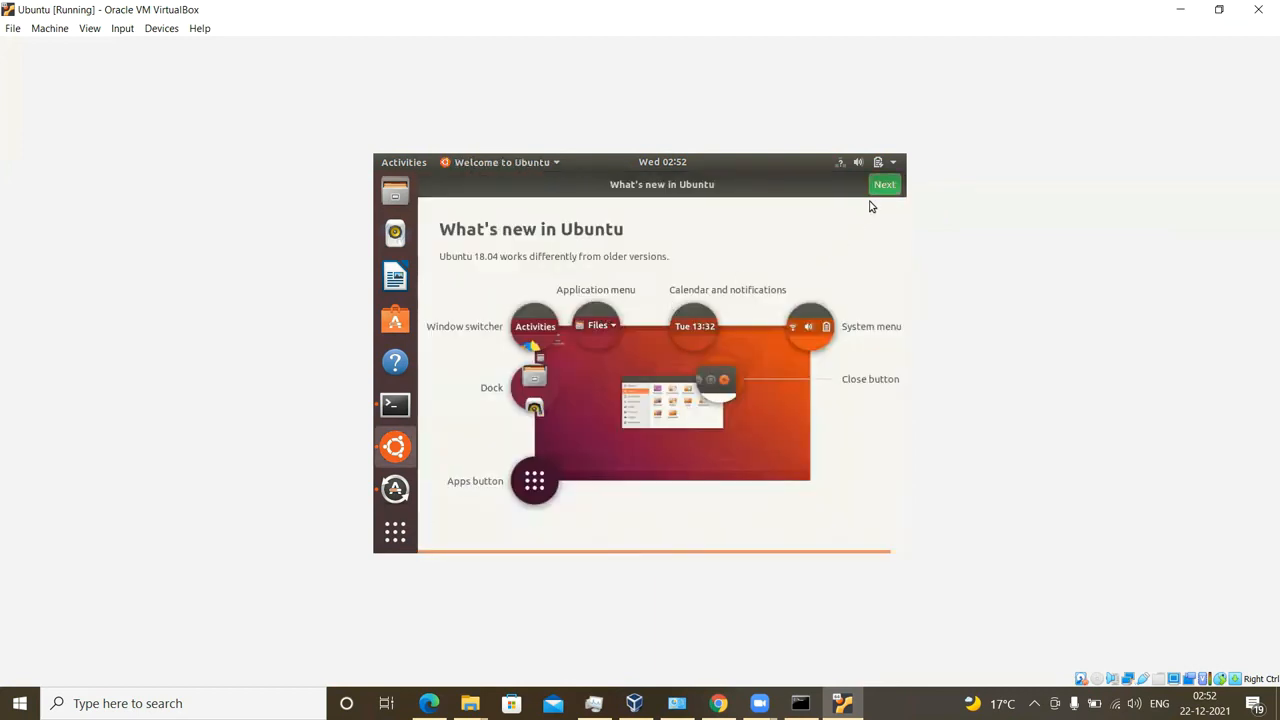